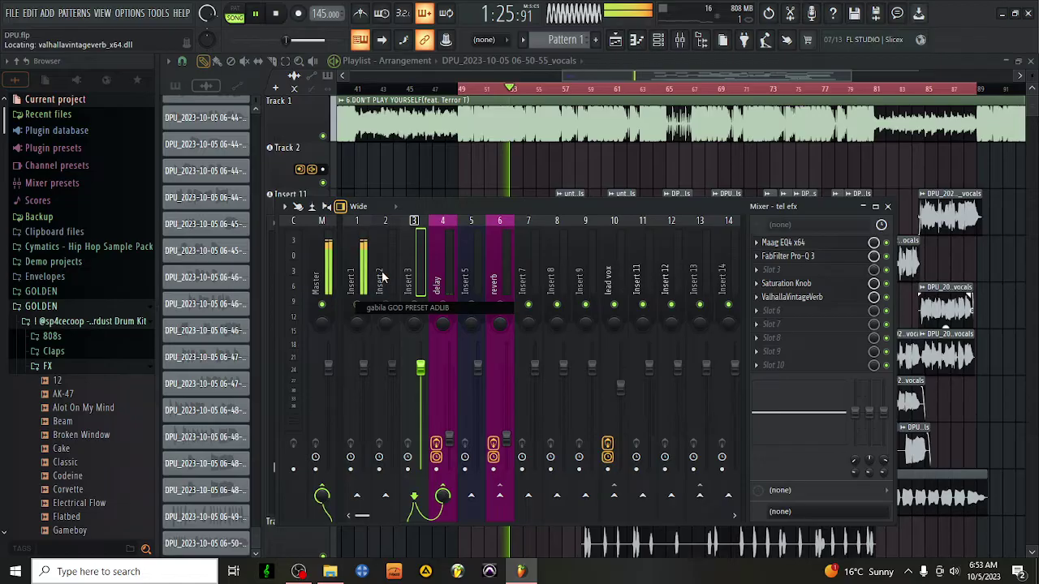
Load the "GABILA TRACKING adlibss" track preset on Insert 2 and restart playback.
{"action": "right_click", "coordinate": [384, 279]}
{"action": "mouse_move", "coordinate": [423, 252]}
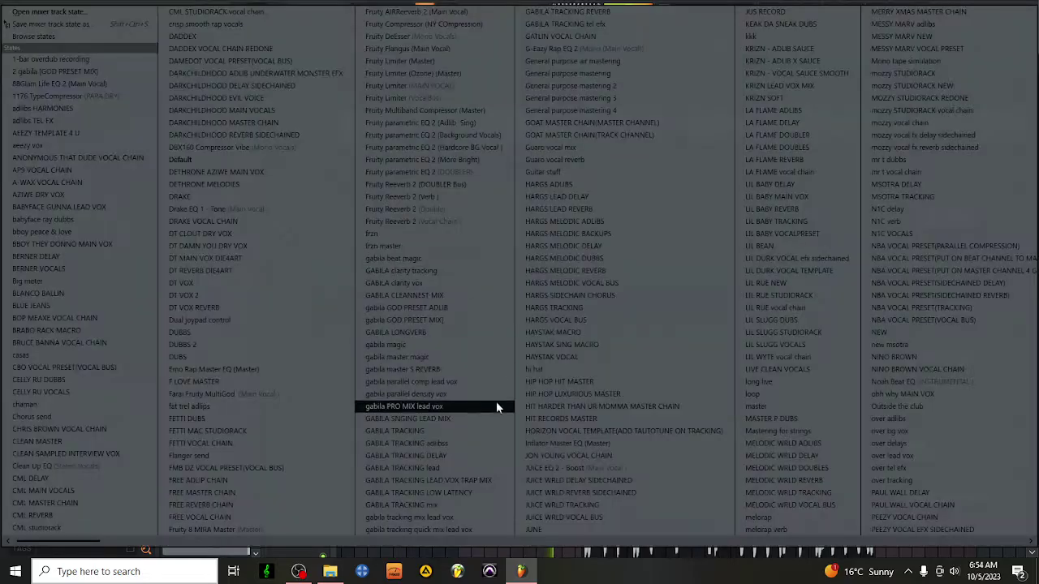
{"action": "left_click", "coordinate": [441, 443]}
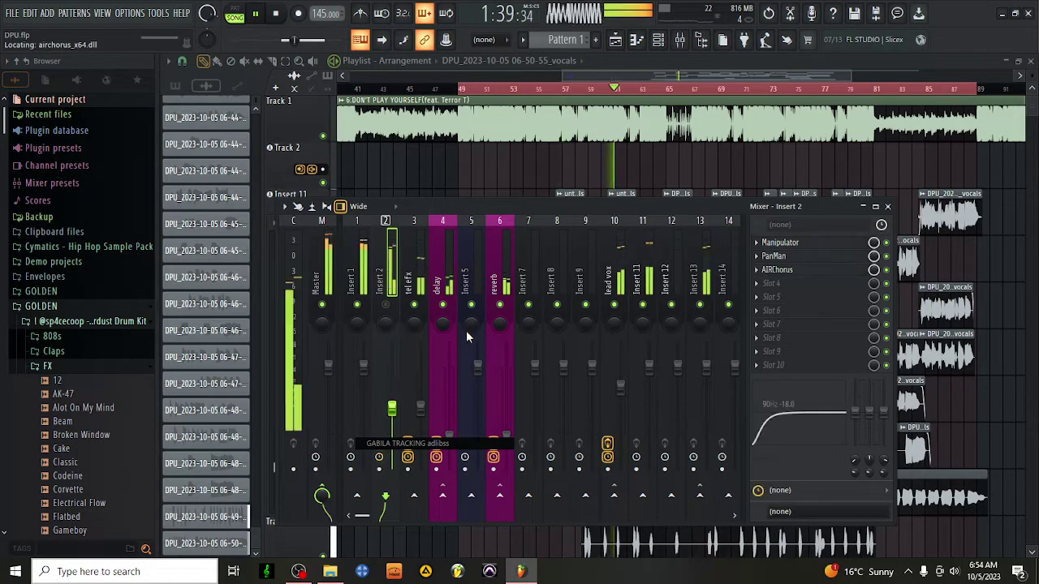
{"action": "key", "text": "space"}
{"action": "key", "text": "space"}
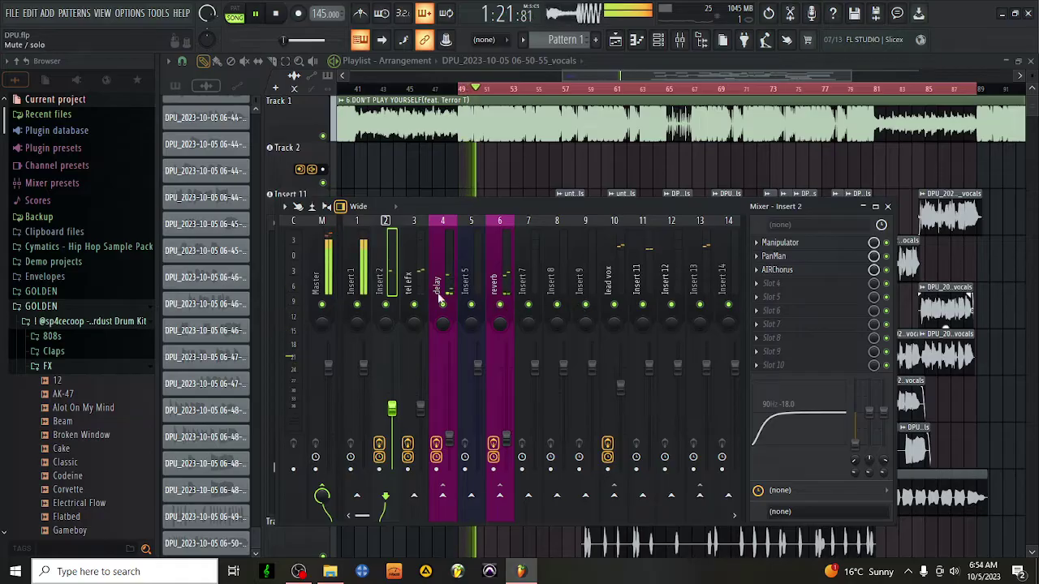
Add FabFilter Pro-L 2 to the first effect slot of the Master track.
{"action": "key", "text": "Left"}
{"action": "key", "text": "Left"}
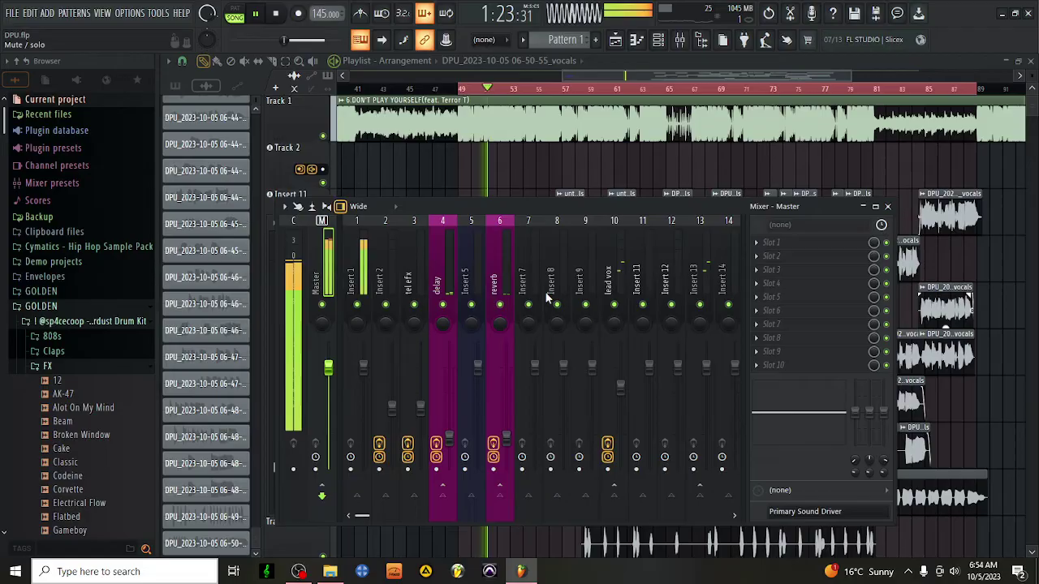
{"action": "left_click", "coordinate": [771, 242]}
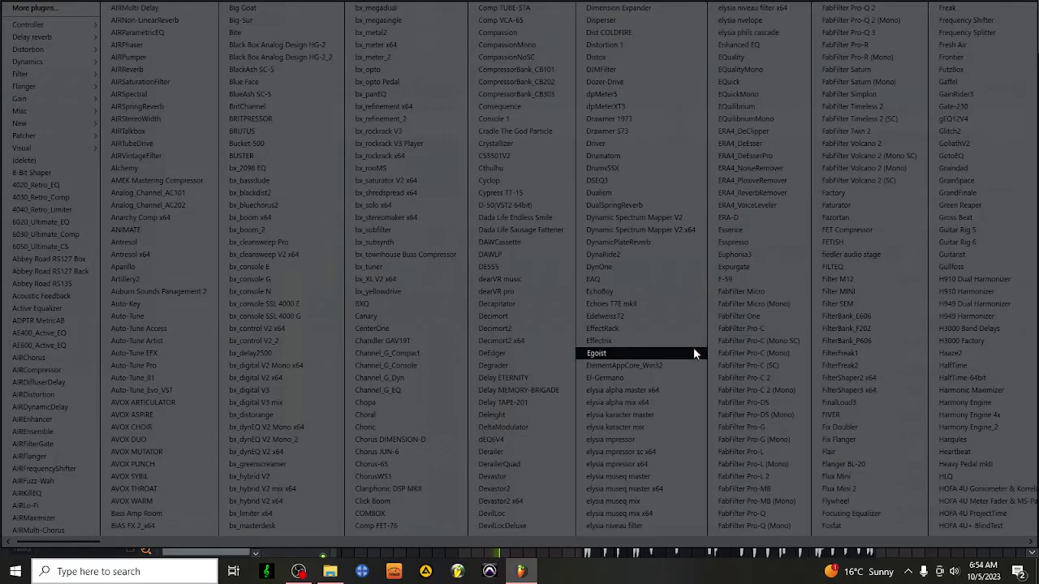
{"action": "left_click", "coordinate": [755, 476]}
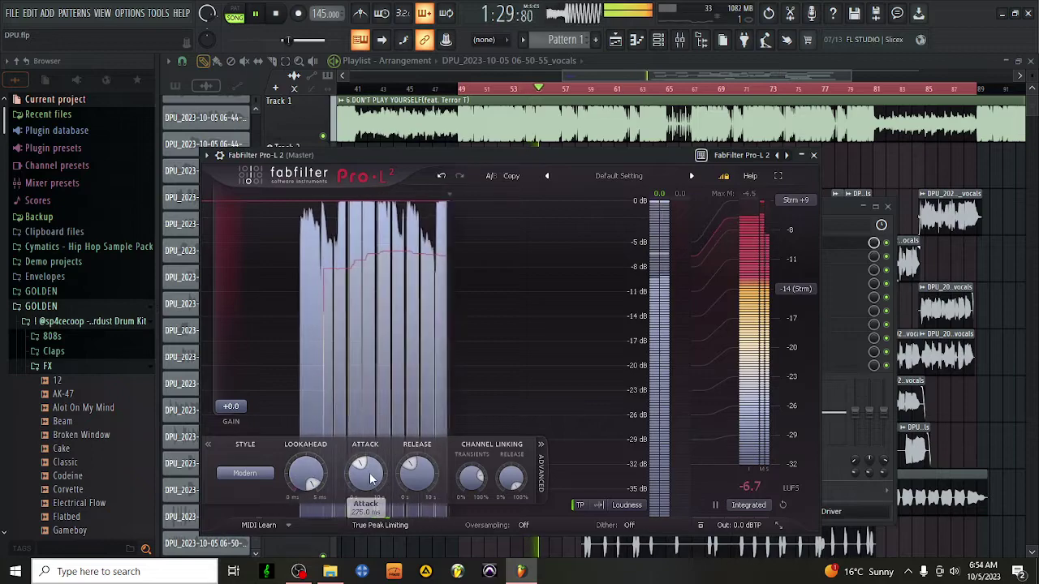
On the Master limiter, set the attack to maximum, the release to 0 ms and the style to Allround.
{"action": "left_click_drag", "start_coordinate": [418, 474], "coordinate": [417, 511]}
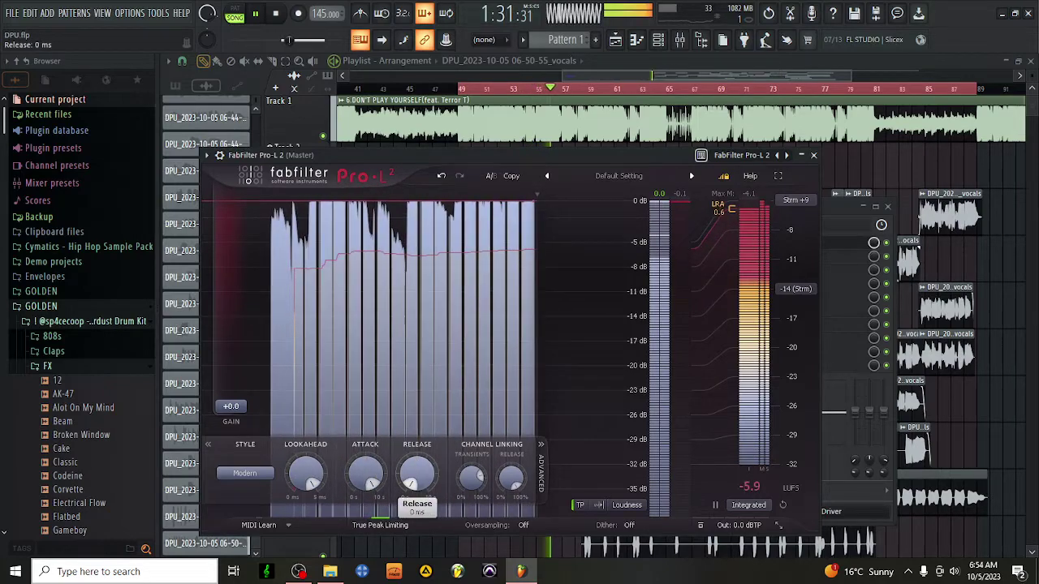
{"action": "left_click", "coordinate": [244, 474]}
{"action": "left_click", "coordinate": [273, 416]}
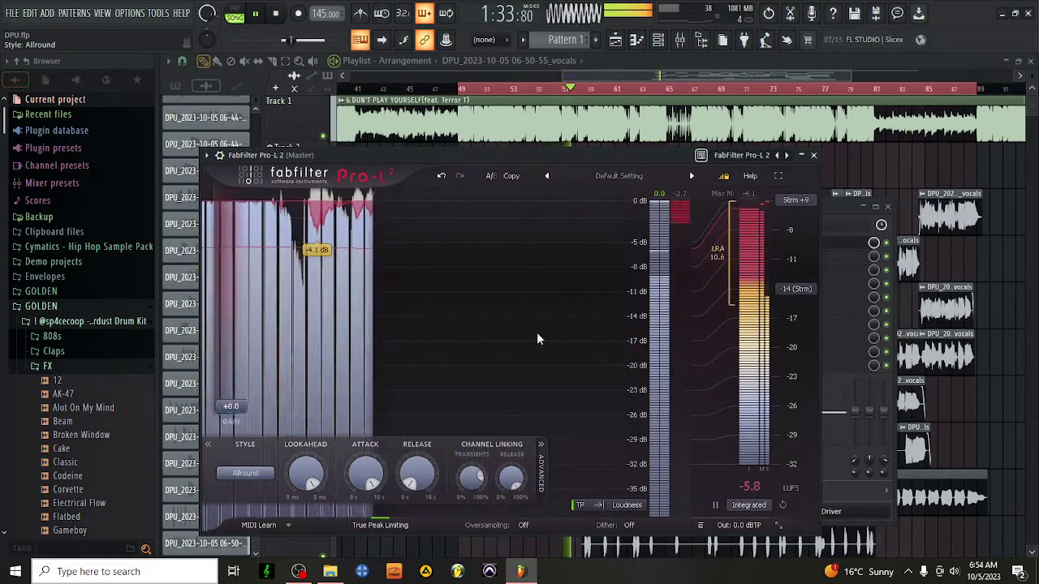
{"action": "left_click", "coordinate": [813, 155]}
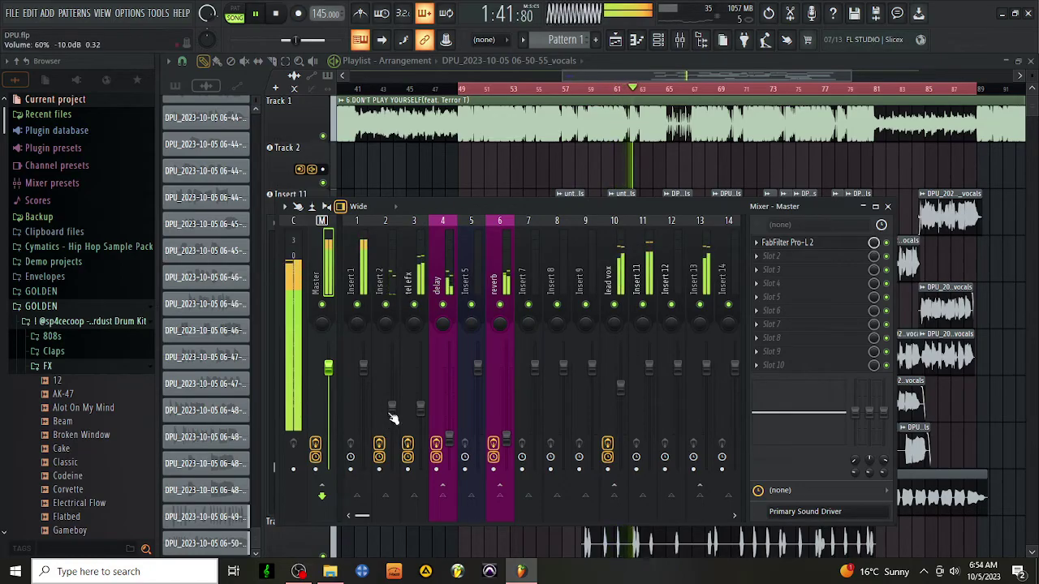
Raise the volume of Insert 2 and set the delay track's low EQ band frequency to 90 Hz.
{"action": "left_click_drag", "start_coordinate": [392, 404], "coordinate": [392, 386]}
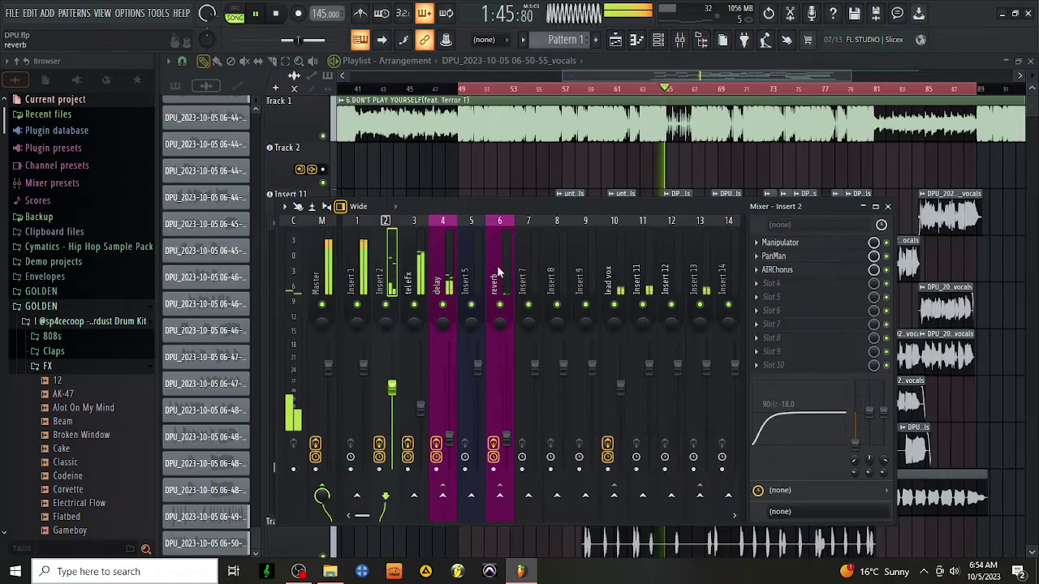
{"action": "left_click", "coordinate": [449, 276]}
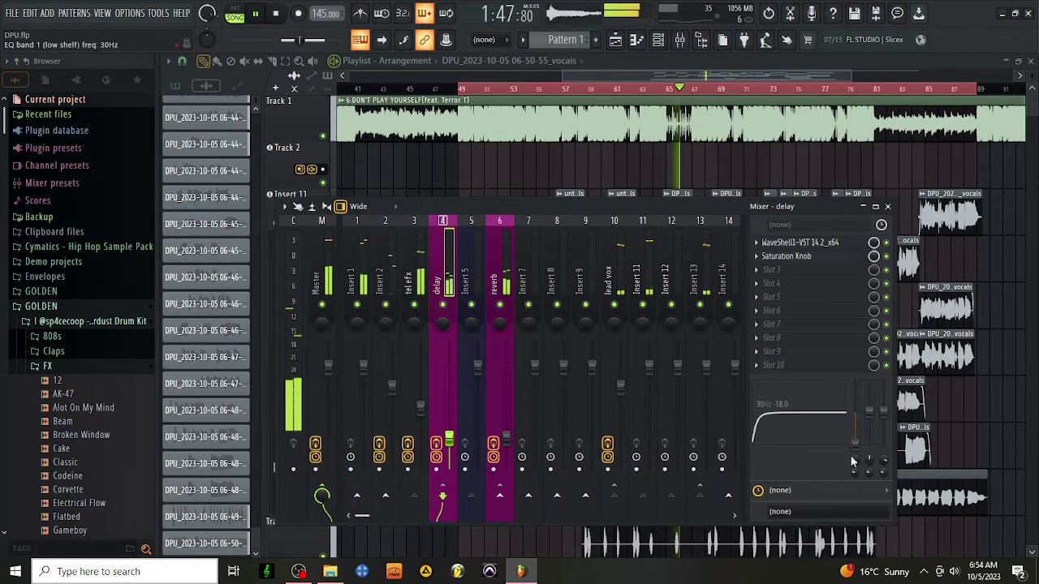
{"action": "left_click_drag", "start_coordinate": [854, 460], "coordinate": [854, 446]}
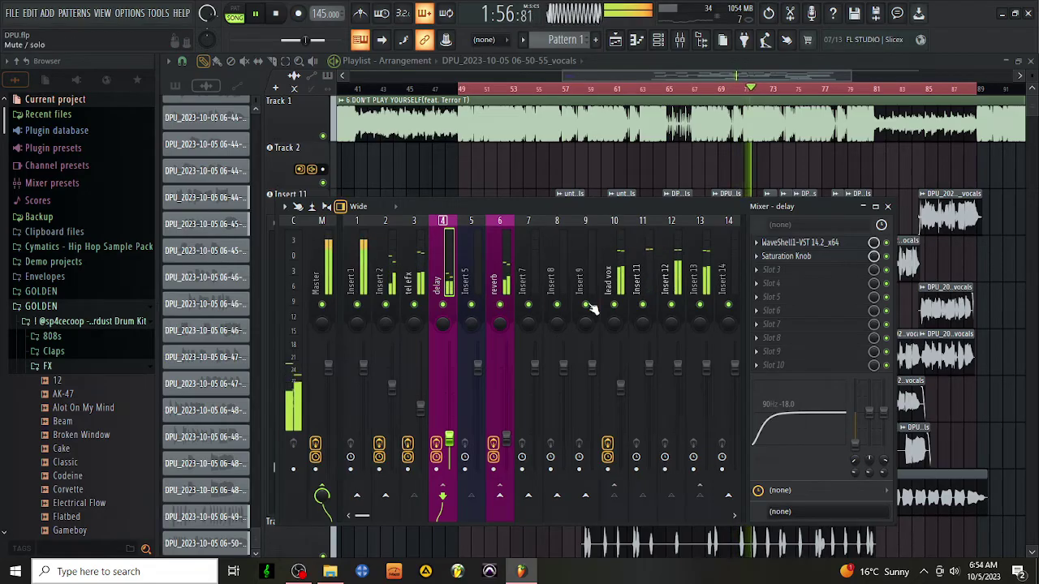
Set the saturation amount of the delay track's Saturation Knob to 0.8.
{"action": "left_click", "coordinate": [786, 256]}
{"action": "left_click_drag", "start_coordinate": [331, 249], "coordinate": [387, 191]}
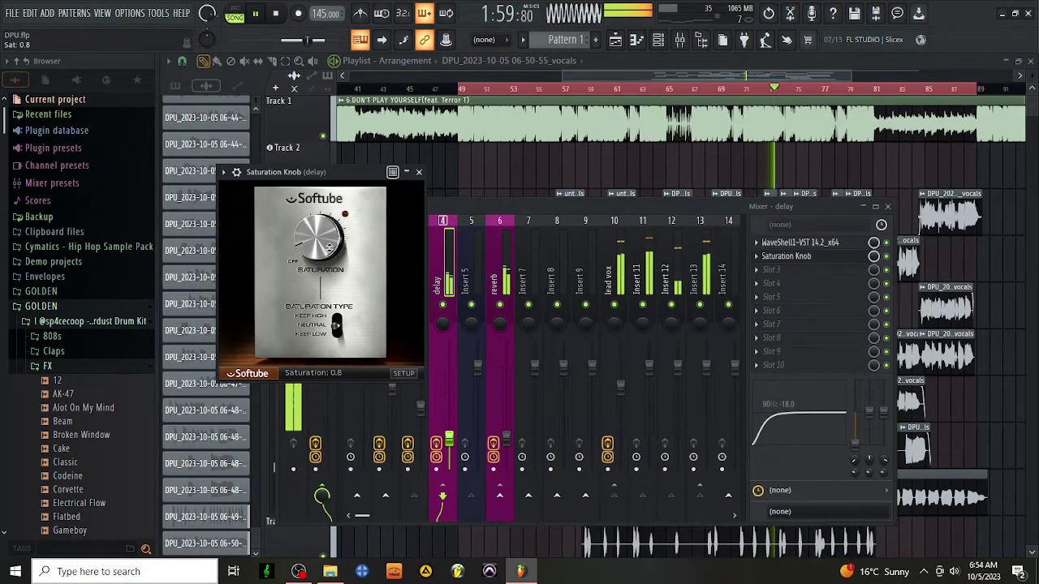
{"action": "left_click", "coordinate": [419, 172]}
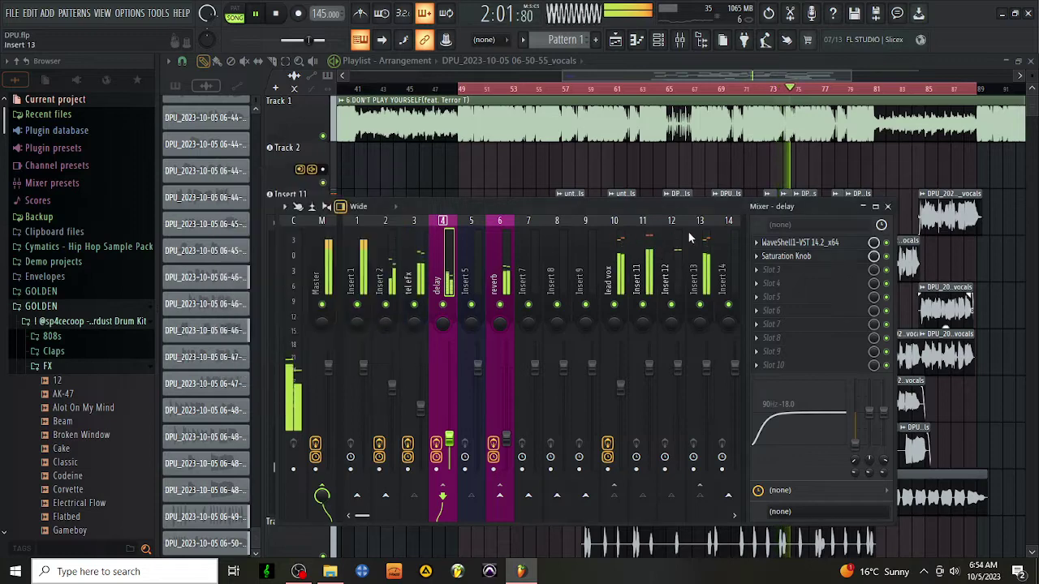
In the delay track's H-Delay, enable LoFi and set the LoPass filter to 12.2 kHz.
{"action": "left_click", "coordinate": [795, 243]}
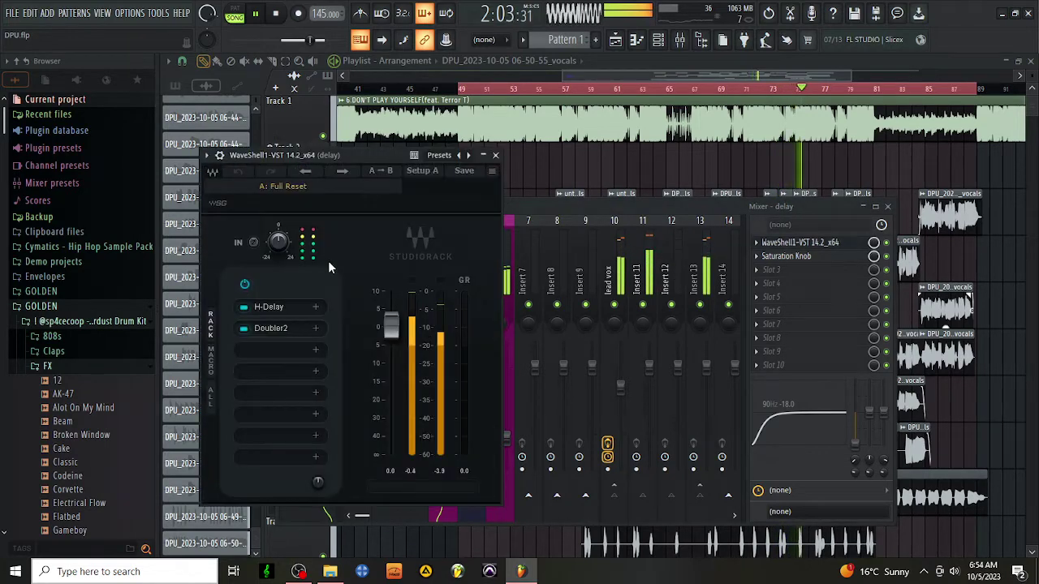
{"action": "left_click", "coordinate": [276, 312]}
{"action": "left_click", "coordinate": [328, 359]}
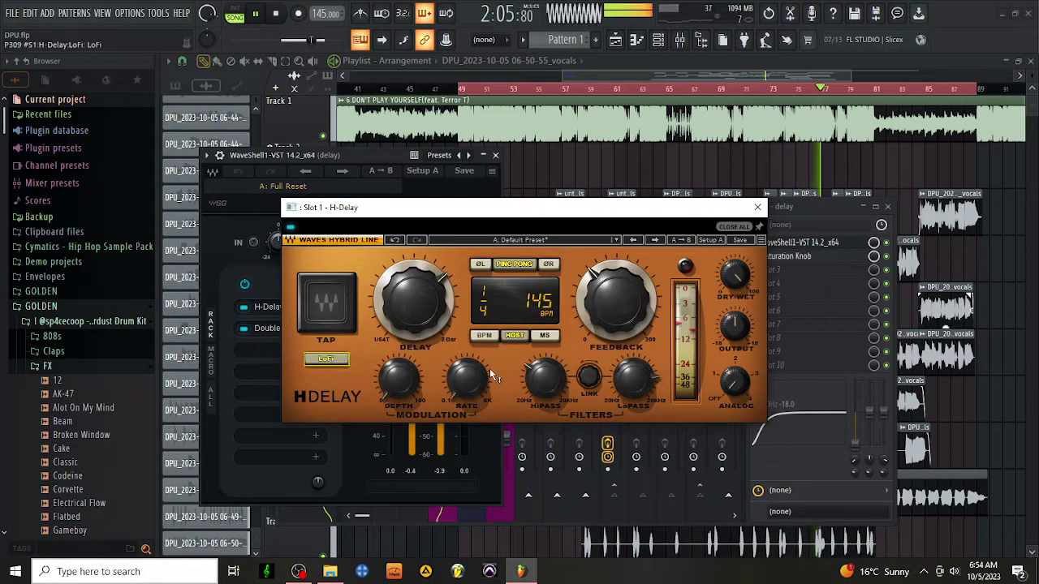
{"action": "left_click_drag", "start_coordinate": [633, 378], "coordinate": [633, 373]}
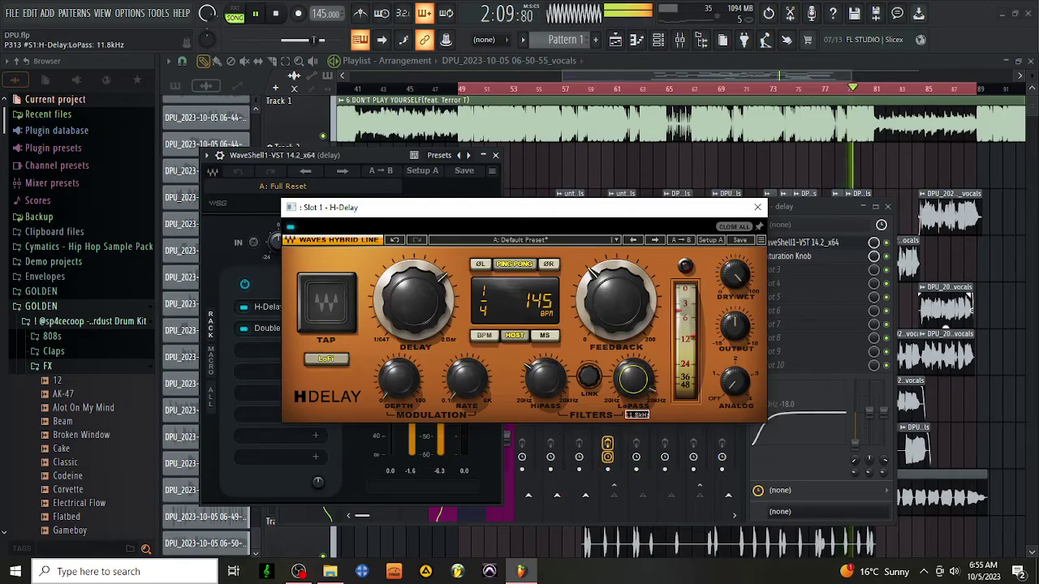
{"action": "left_click_drag", "start_coordinate": [633, 376], "coordinate": [634, 375]}
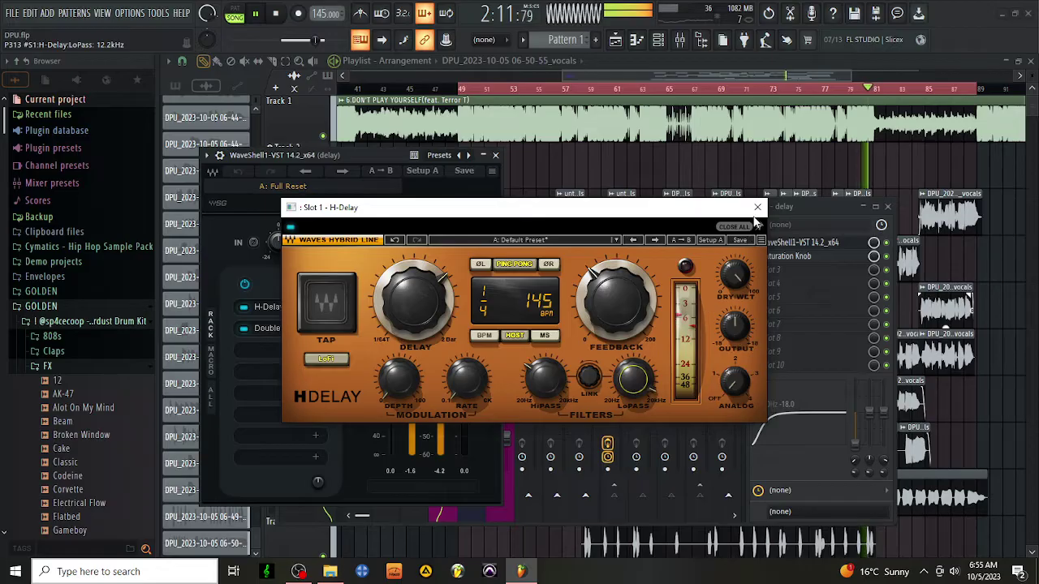
{"action": "left_click", "coordinate": [757, 207]}
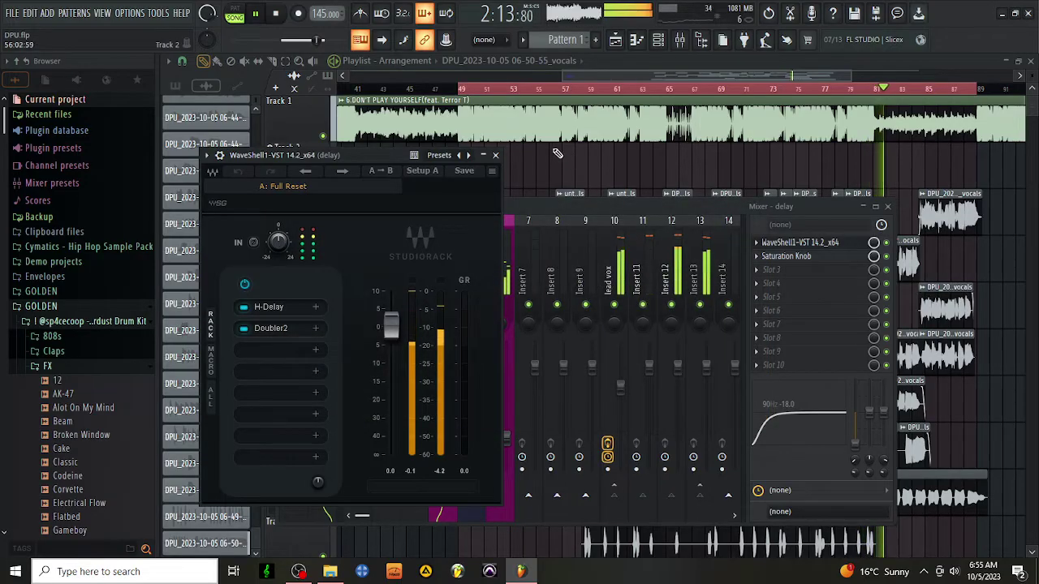
{"action": "left_click", "coordinate": [495, 154]}
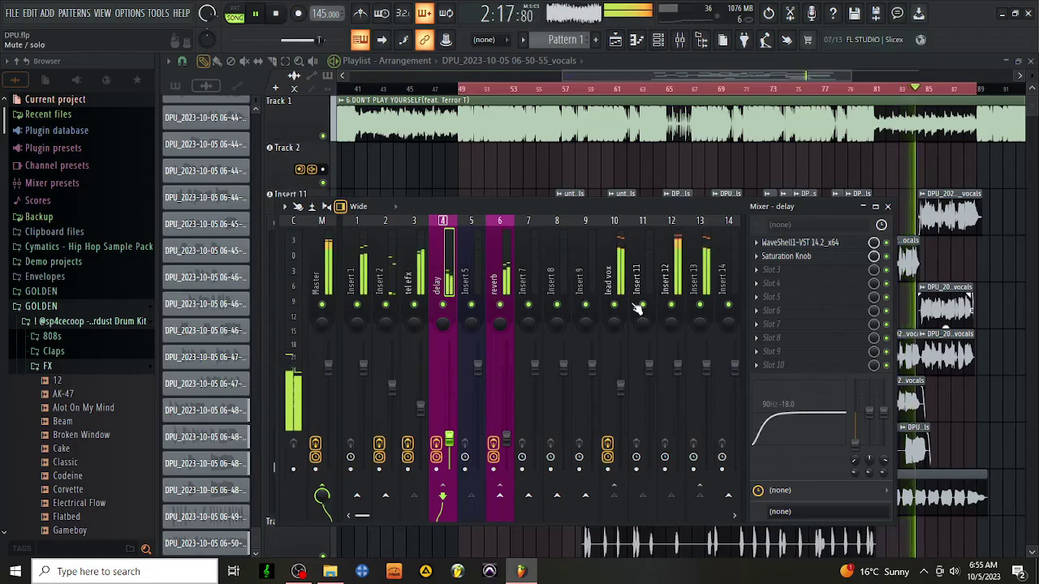
Load the "2 gabila [GOD PRESET MIX]" track preset on the lead vox track and restart playback.
{"action": "right_click", "coordinate": [627, 257]}
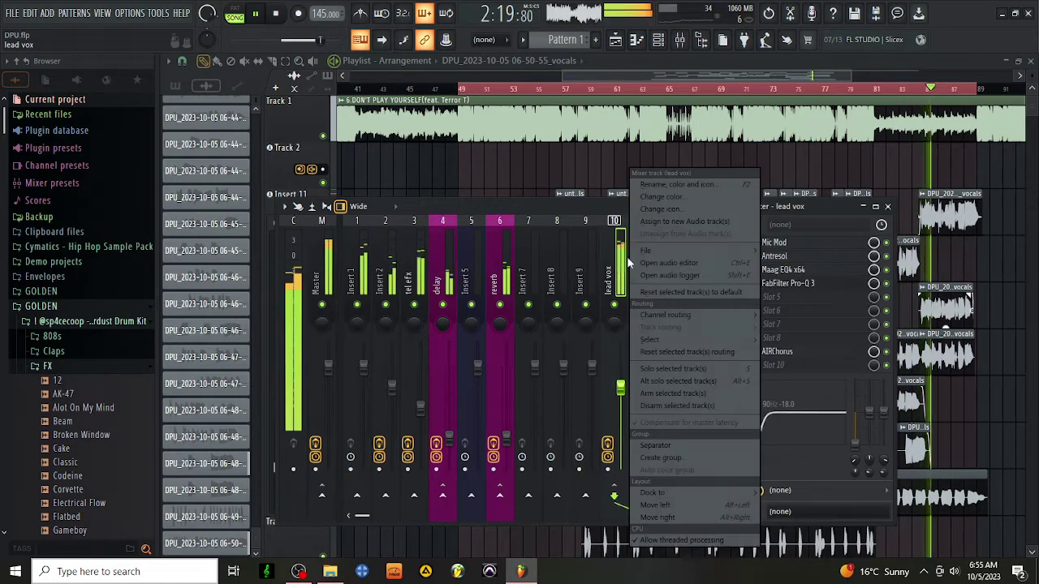
{"action": "mouse_move", "coordinate": [634, 252]}
{"action": "left_click", "coordinate": [56, 68]}
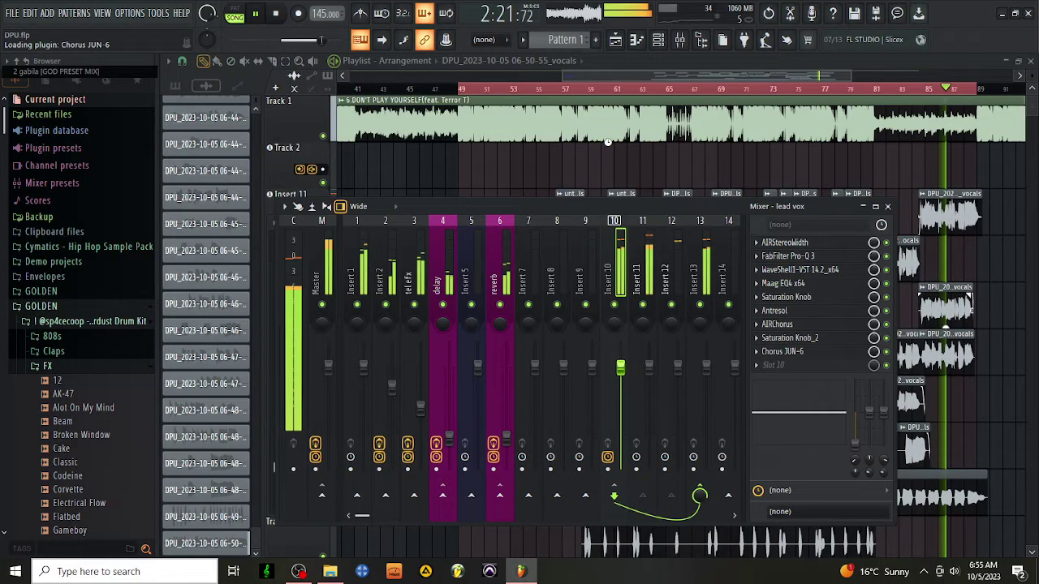
{"action": "key", "text": "space"}
{"action": "key", "text": "space"}
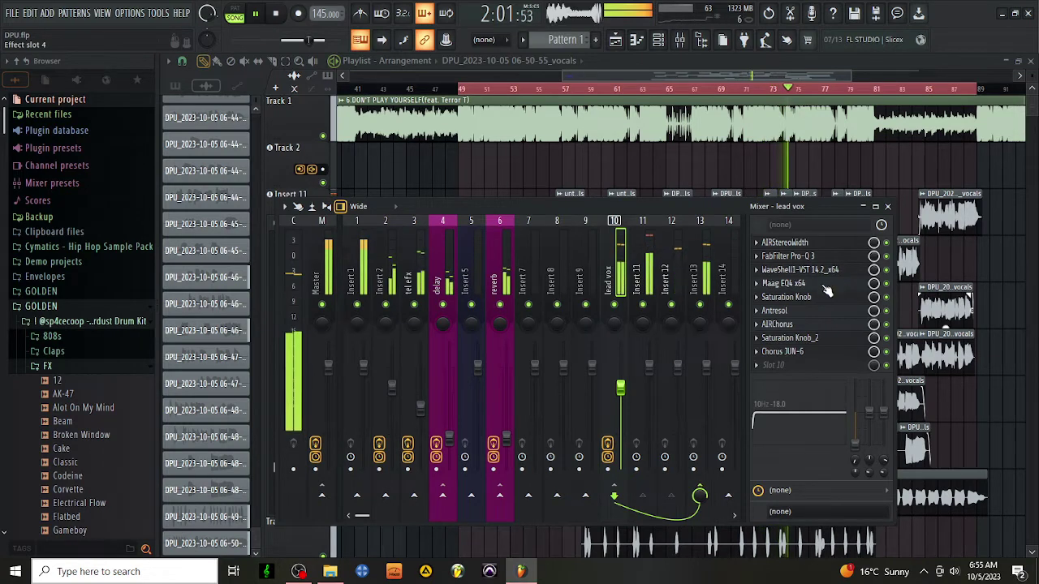
Move the lead vox Saturation Knob to slot 2 and replace Chorus JUN-6 in slot 9 with Maag EQ4 x64.
{"action": "left_click_drag", "start_coordinate": [817, 297], "coordinate": [816, 258]}
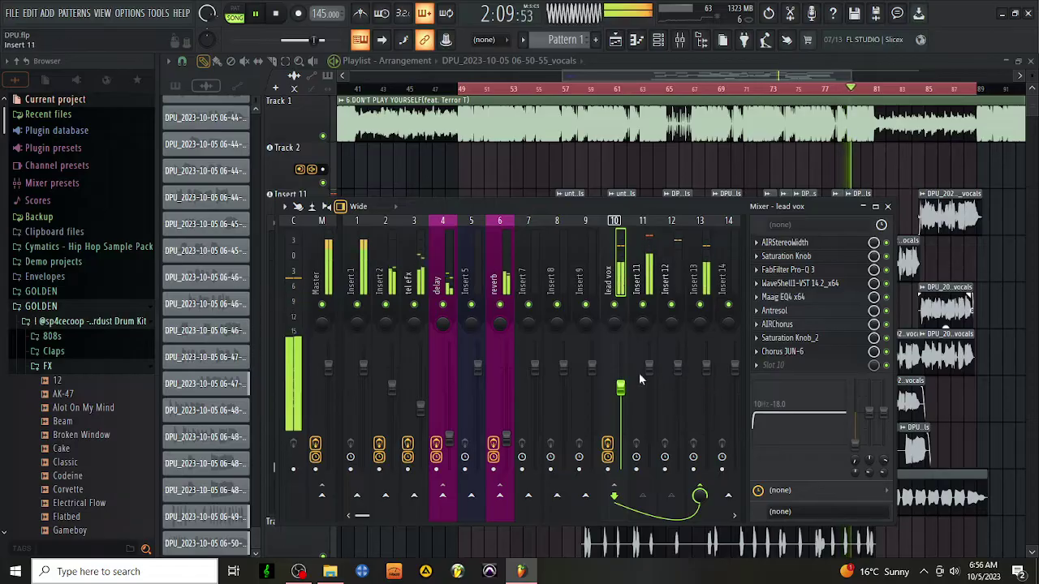
{"action": "right_click", "coordinate": [791, 348]}
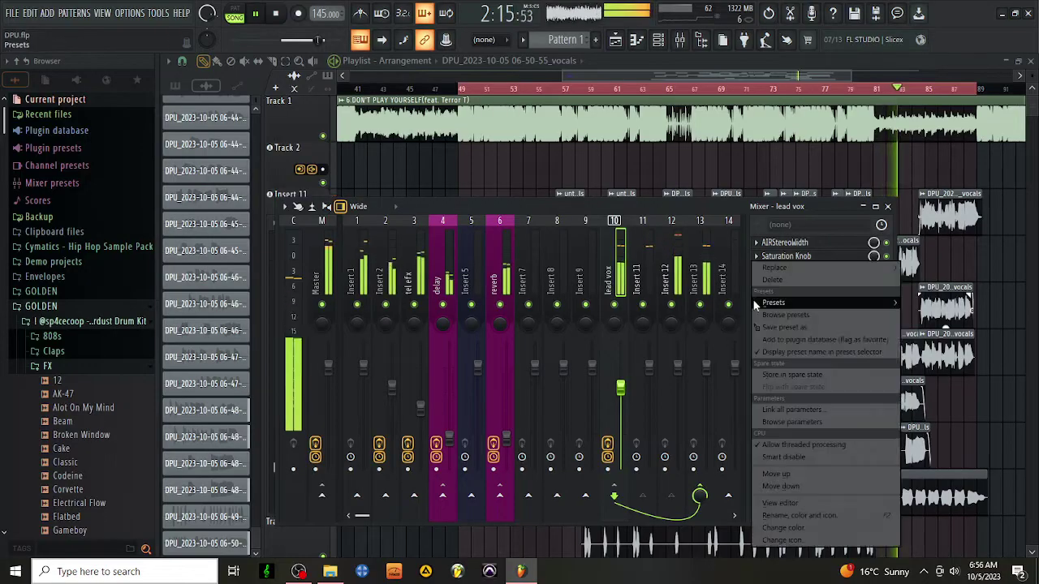
{"action": "left_click", "coordinate": [792, 352]}
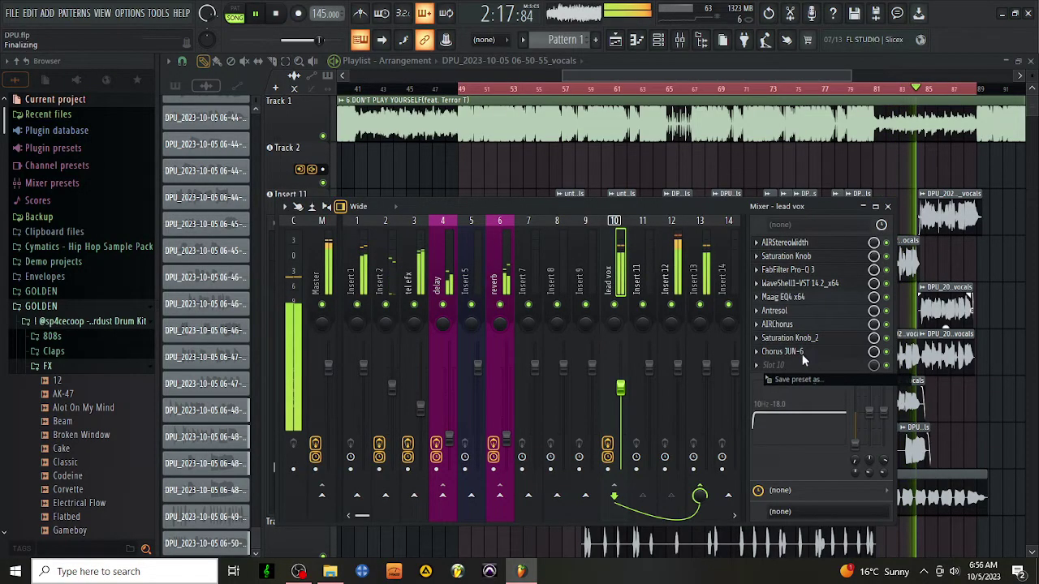
{"action": "left_click", "coordinate": [802, 354]}
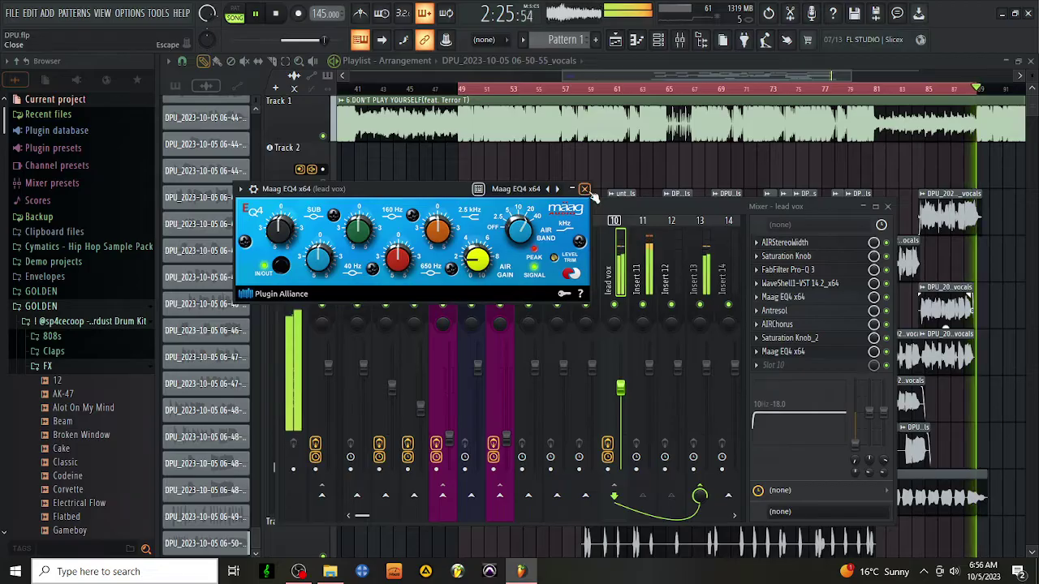
{"action": "left_click", "coordinate": [584, 189]}
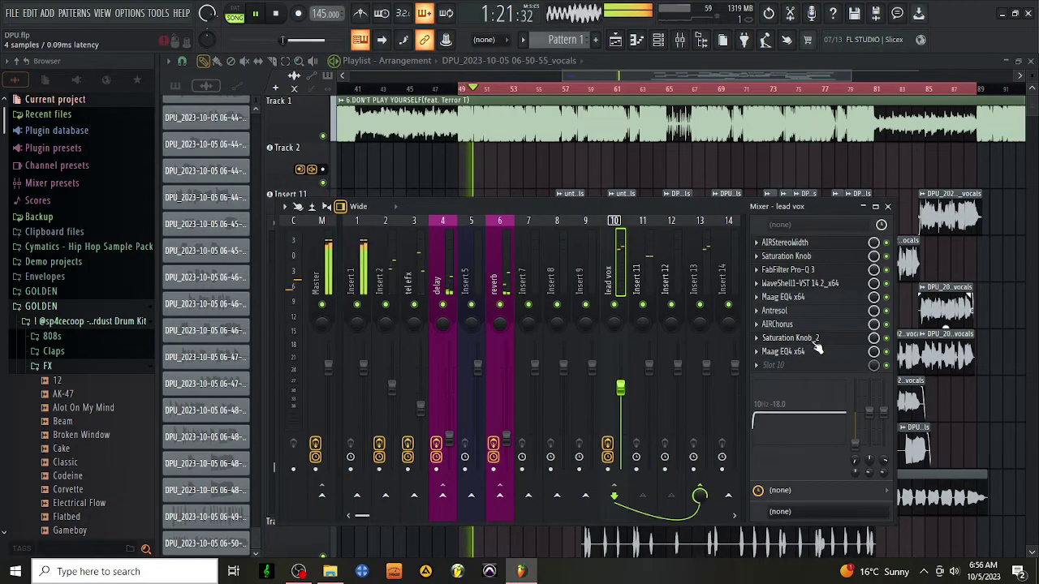
Reorder the lead vox effects, placing AIRChorus in slot 9 and moving Saturation Knob_2 and the last Maag EQ4 up the chain.
{"action": "left_click_drag", "start_coordinate": [814, 350], "coordinate": [817, 330]}
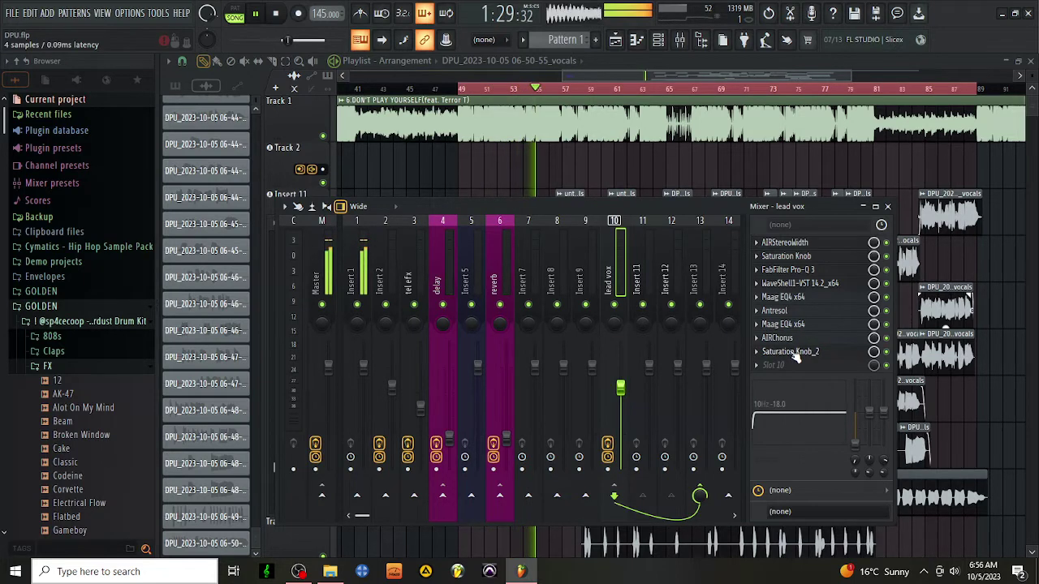
{"action": "left_click_drag", "start_coordinate": [797, 360], "coordinate": [797, 345]}
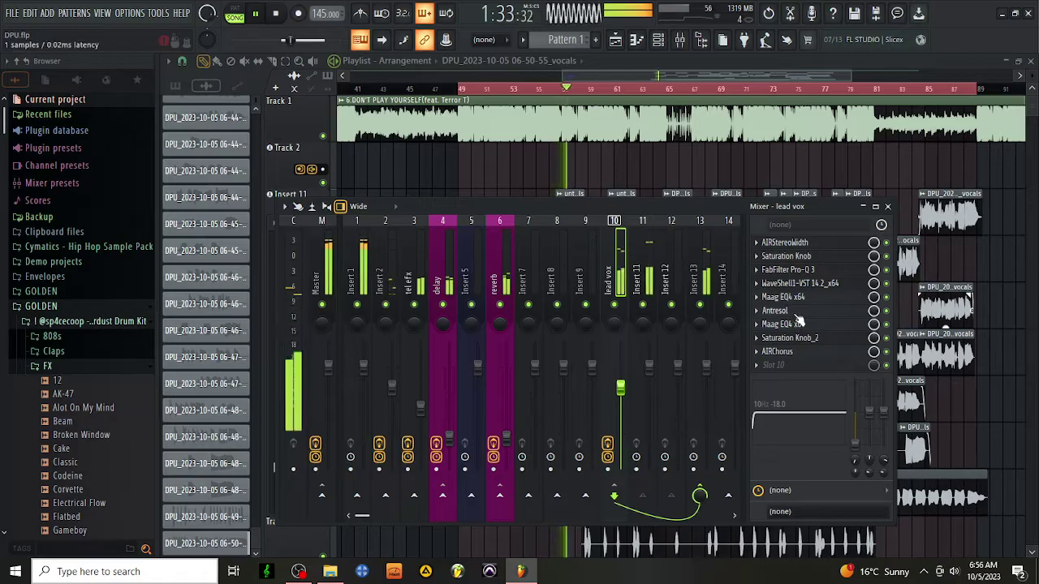
{"action": "left_click_drag", "start_coordinate": [799, 311], "coordinate": [801, 345]}
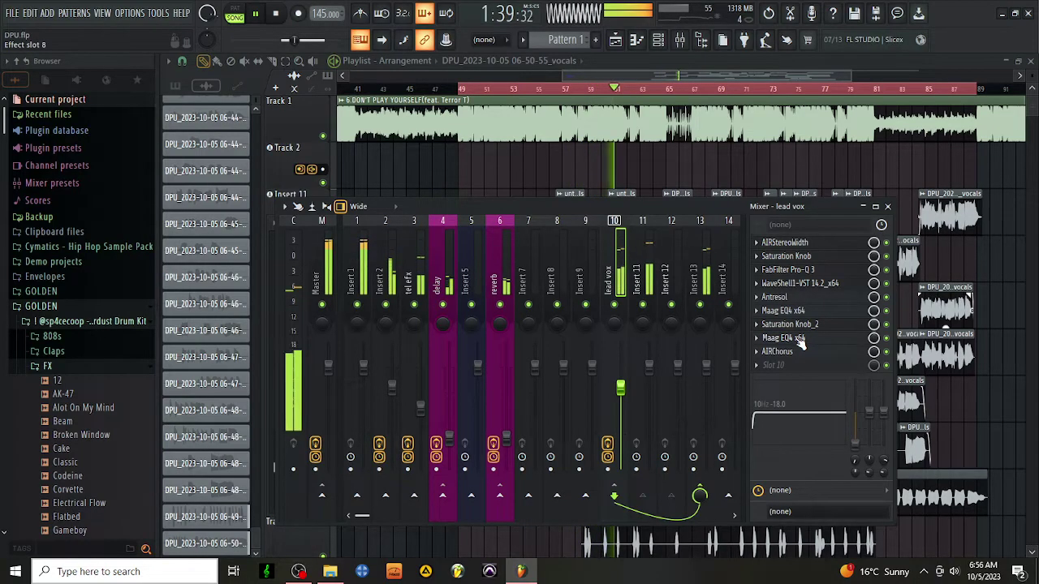
{"action": "left_click_drag", "start_coordinate": [805, 337], "coordinate": [807, 303]}
Load the "RNB CLEANUP PRO" track preset on Insert 13.
{"action": "right_click", "coordinate": [718, 244]}
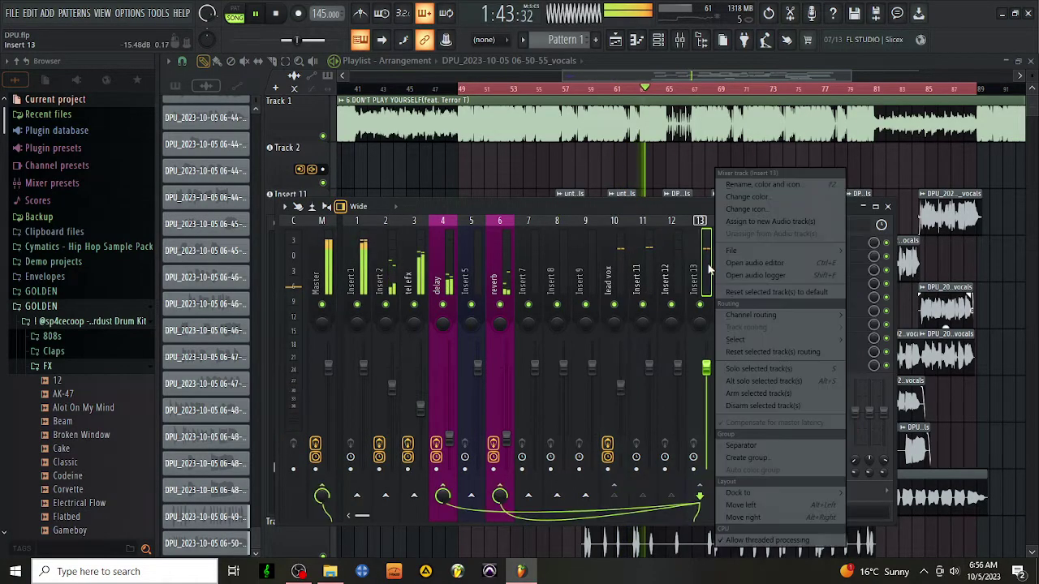
{"action": "mouse_move", "coordinate": [739, 249]}
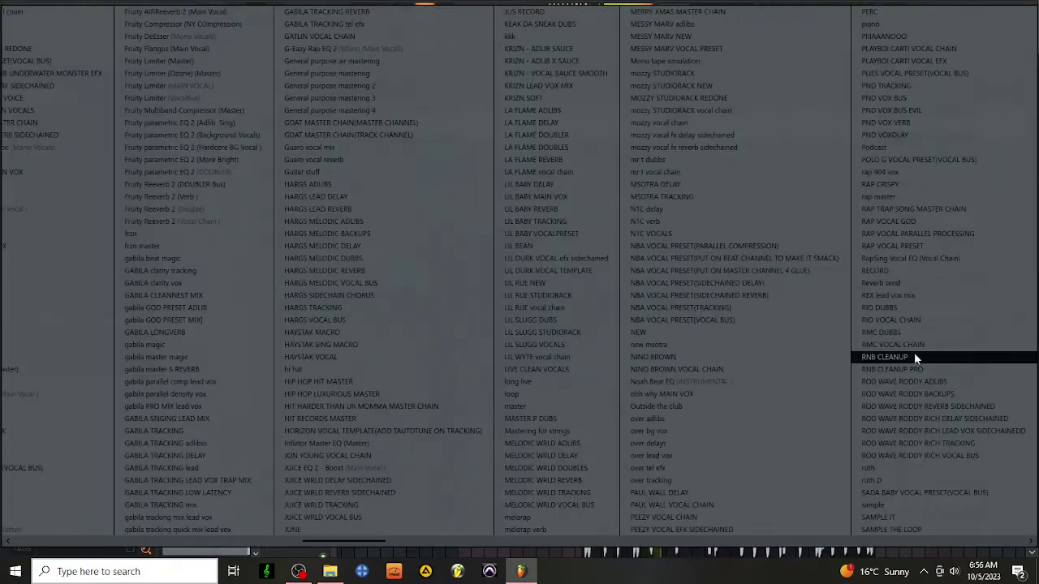
{"action": "left_click", "coordinate": [910, 371]}
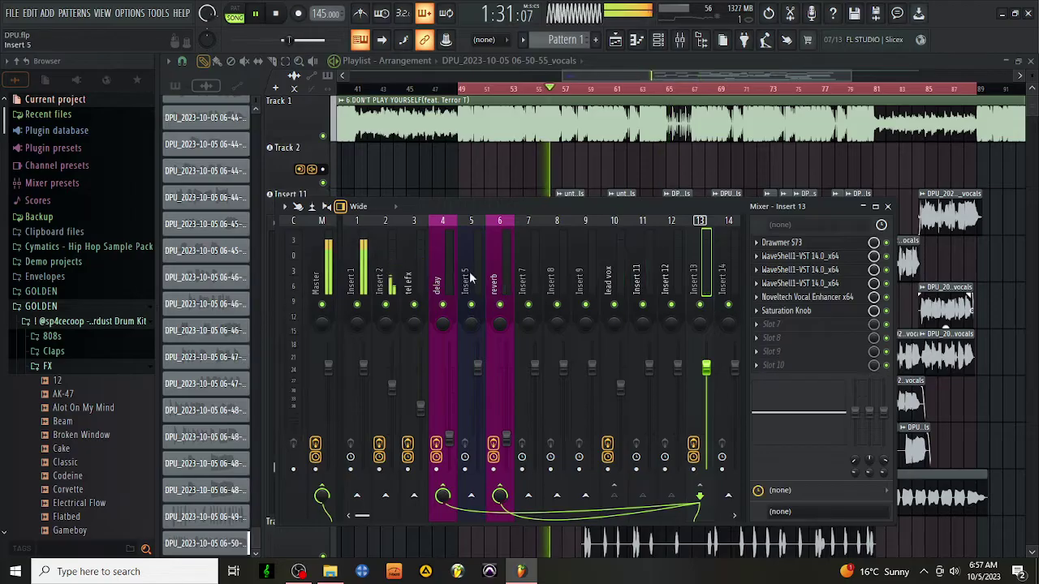
Inspect the effects on the tel efx and Insert 2 tracks, including the Saturation Knob_2 on Insert 2.
{"action": "left_click", "coordinate": [410, 264]}
{"action": "left_click", "coordinate": [757, 282]}
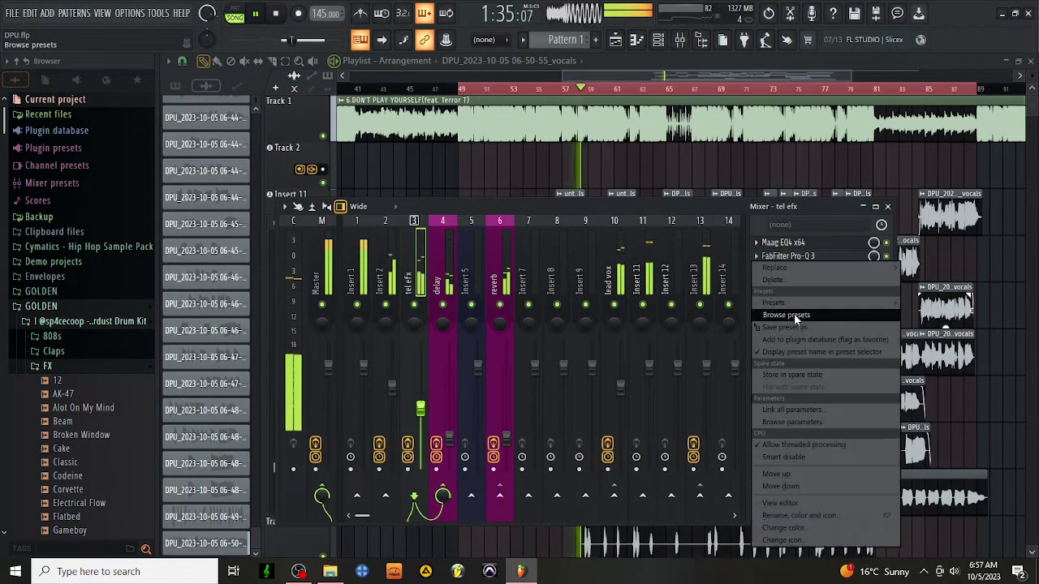
{"action": "left_click_drag", "start_coordinate": [797, 327], "coordinate": [389, 251]}
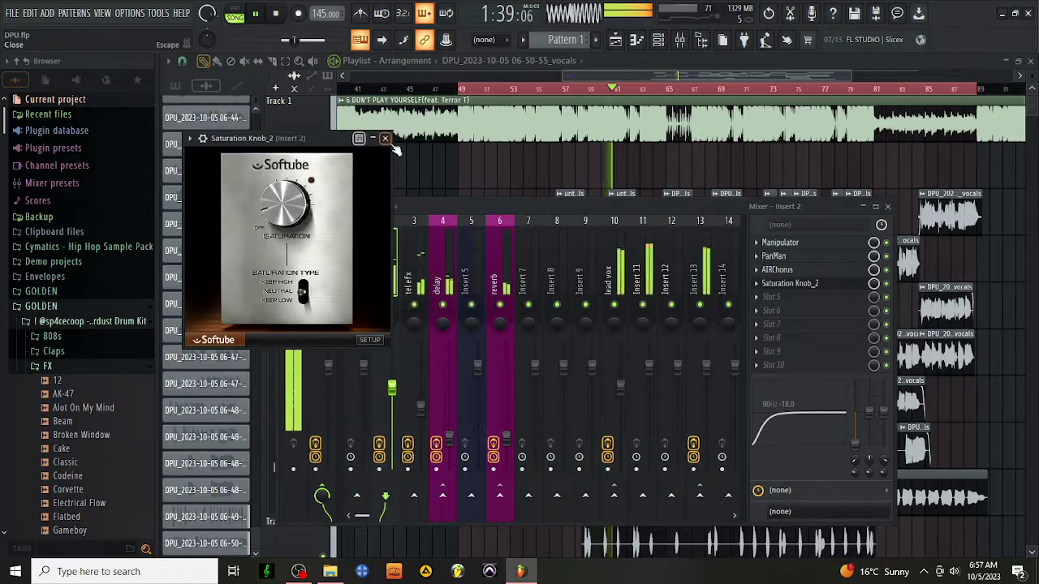
{"action": "left_click", "coordinate": [497, 335]}
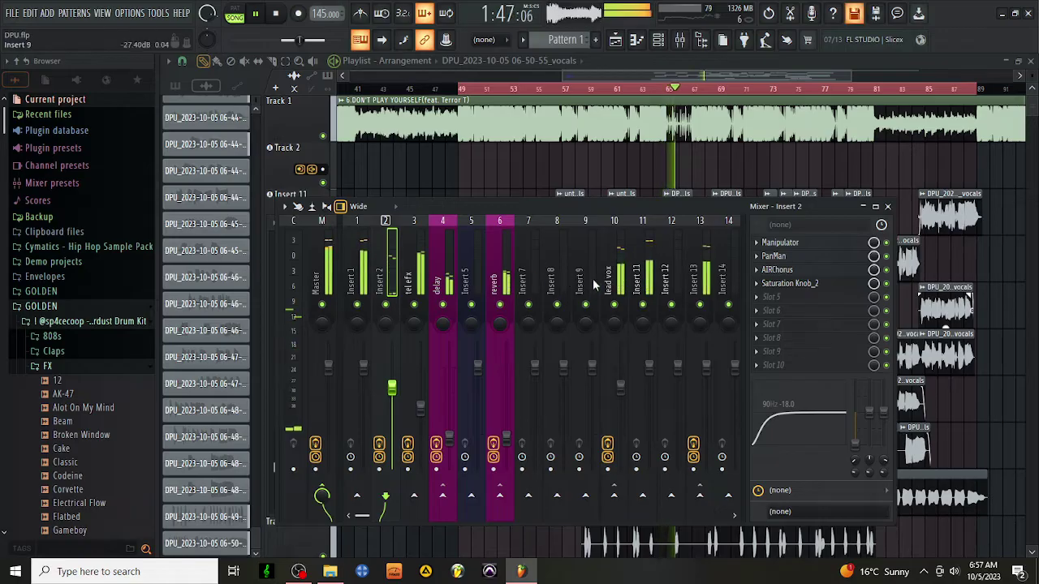
Set the HI frequency of the Noveltech Vocal Enhancer on Insert 13 to 10.0 kHz.
{"action": "left_click", "coordinate": [694, 276]}
{"action": "left_click", "coordinate": [776, 301]}
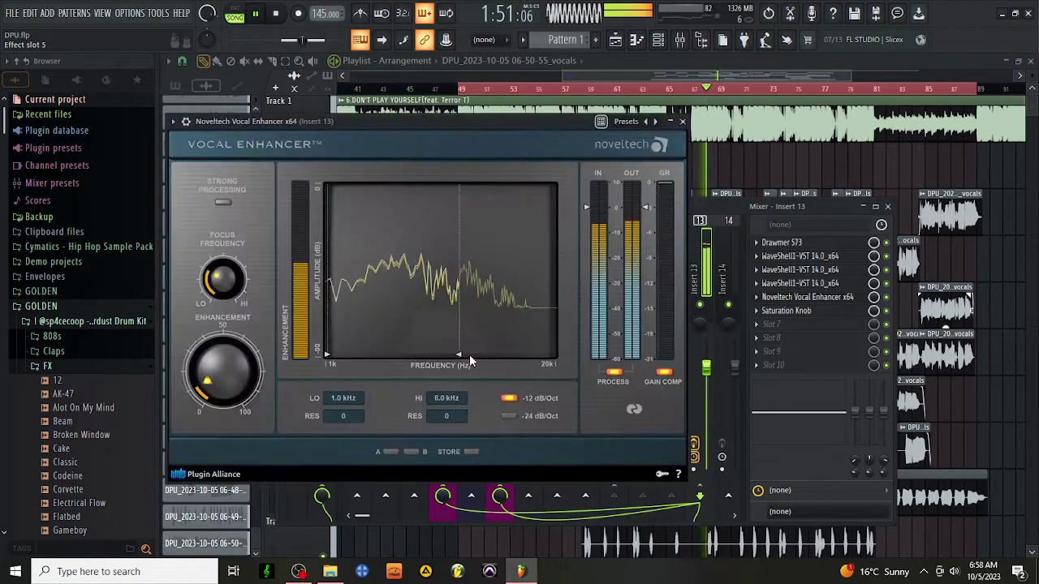
{"action": "left_click_drag", "start_coordinate": [463, 354], "coordinate": [501, 370]}
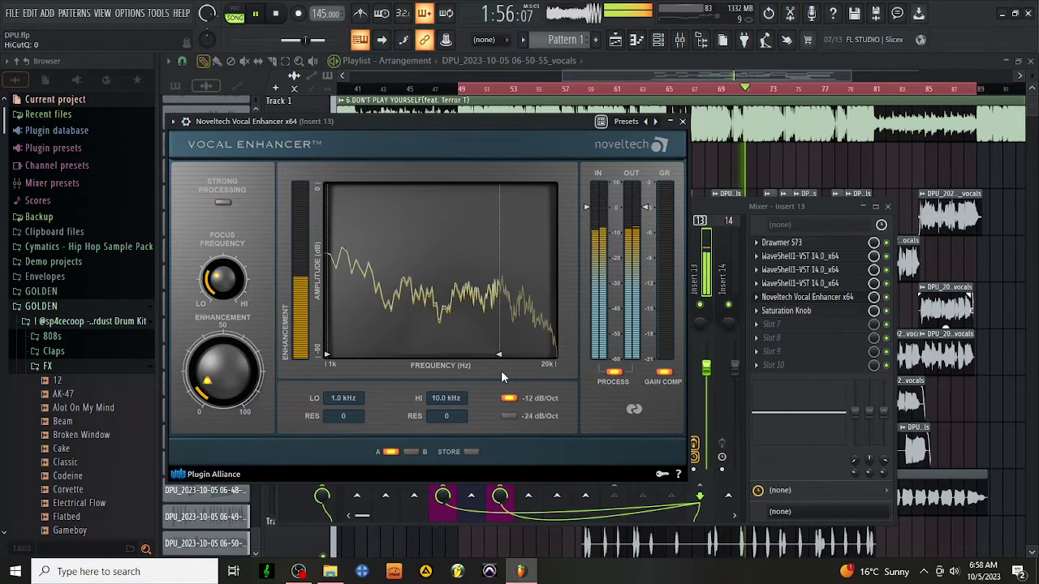
Set the project's timebase to 24 PPQ, accept the reduction, and restart playback.
{"action": "left_click", "coordinate": [129, 13]}
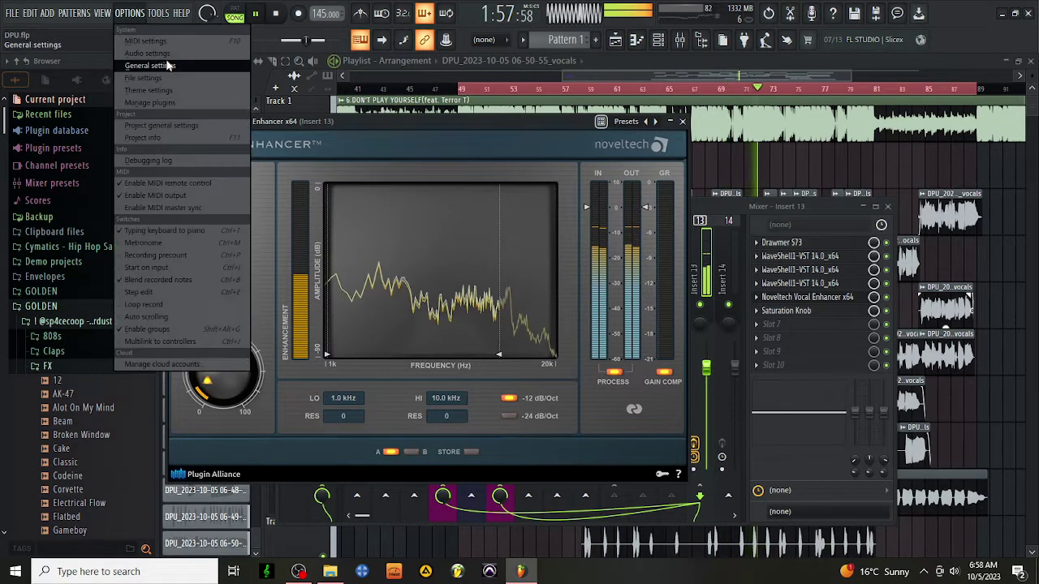
{"action": "left_click", "coordinate": [186, 126]}
{"action": "left_click", "coordinate": [347, 175]}
{"action": "left_click", "coordinate": [336, 189]}
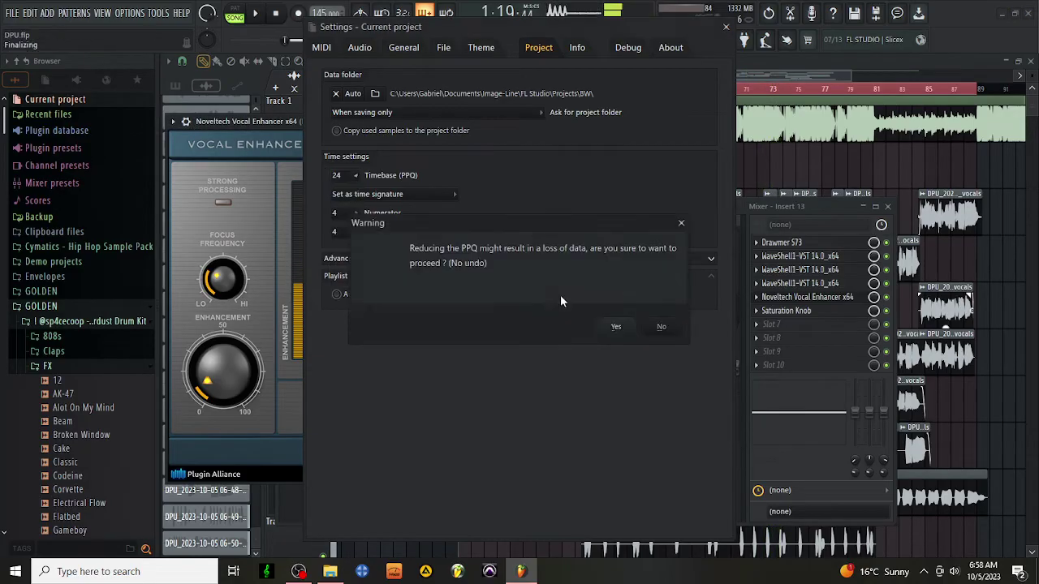
{"action": "left_click", "coordinate": [616, 327]}
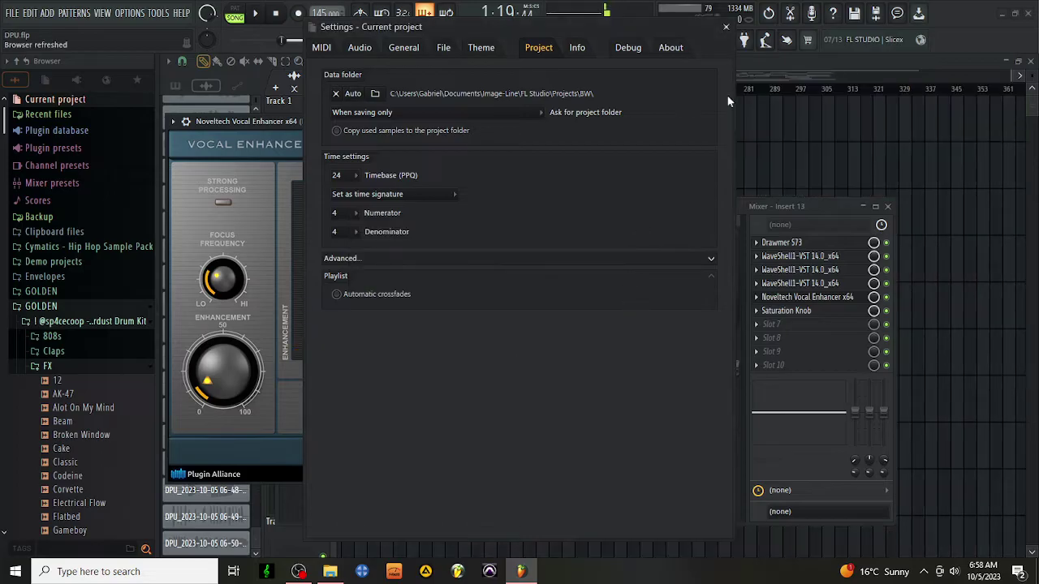
{"action": "left_click", "coordinate": [726, 27]}
{"action": "key", "text": "space"}
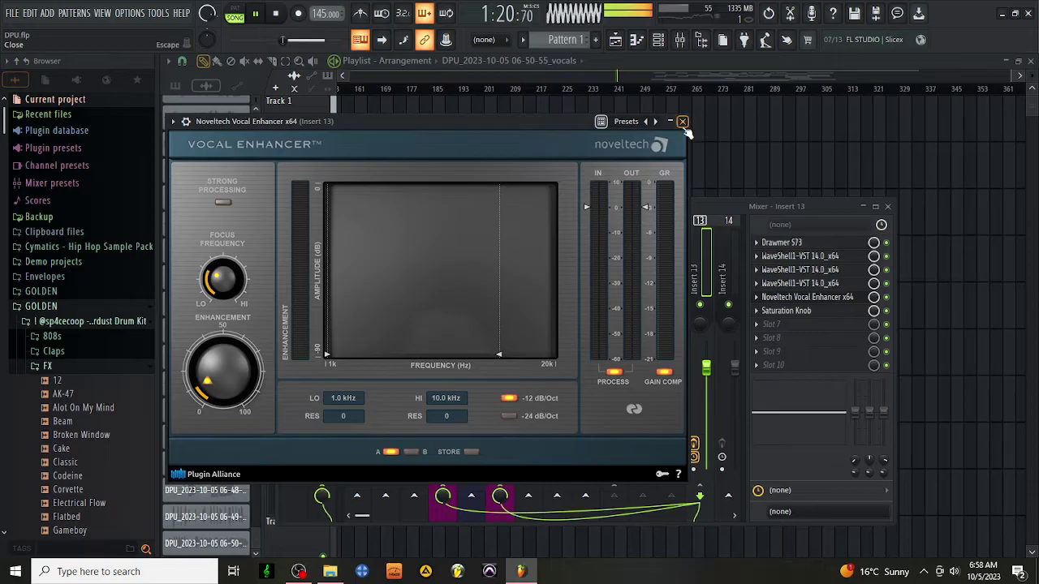
Close the Vocal Enhancer and check the Saturation Knob settings on Insert 13.
{"action": "left_click", "coordinate": [682, 122]}
{"action": "left_click", "coordinate": [779, 311]}
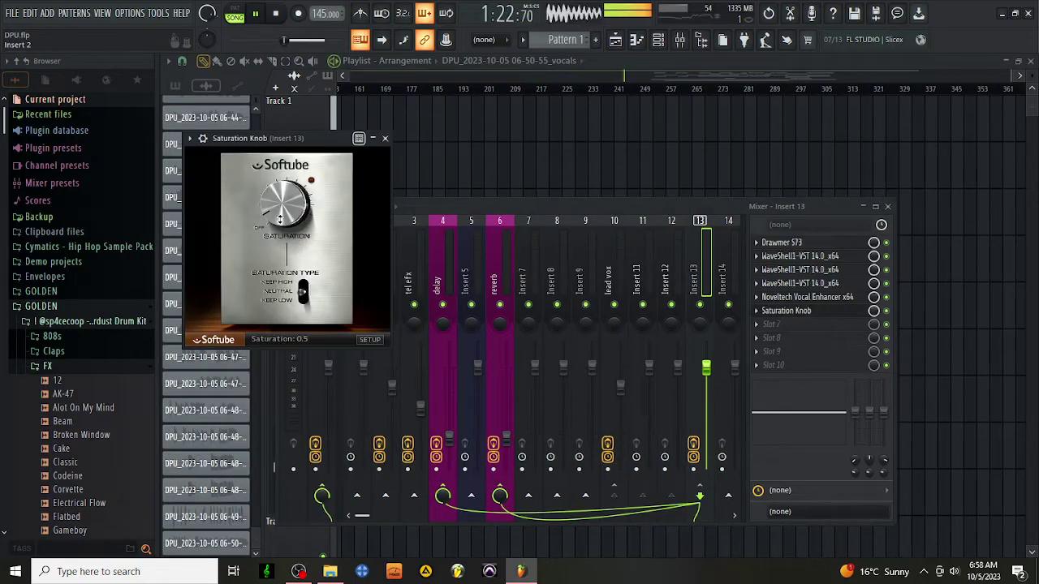
{"action": "left_click", "coordinate": [385, 138]}
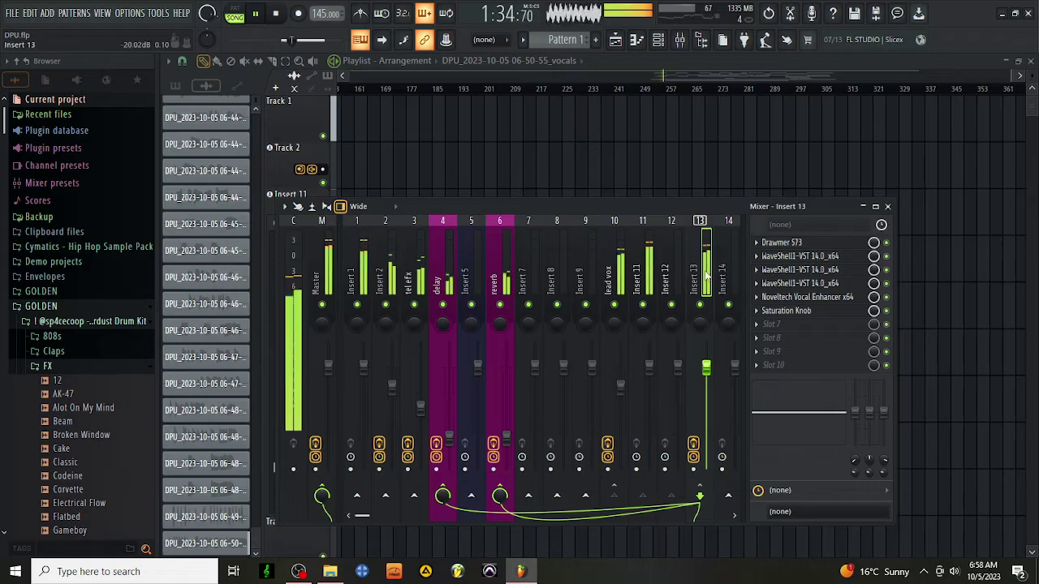
Move Saturation Knob below FabFilter Pro-Q 3 in the lead vox effect chain and check the AIRChorus and Saturation Knob_2 slots.
{"action": "left_click", "coordinate": [620, 276]}
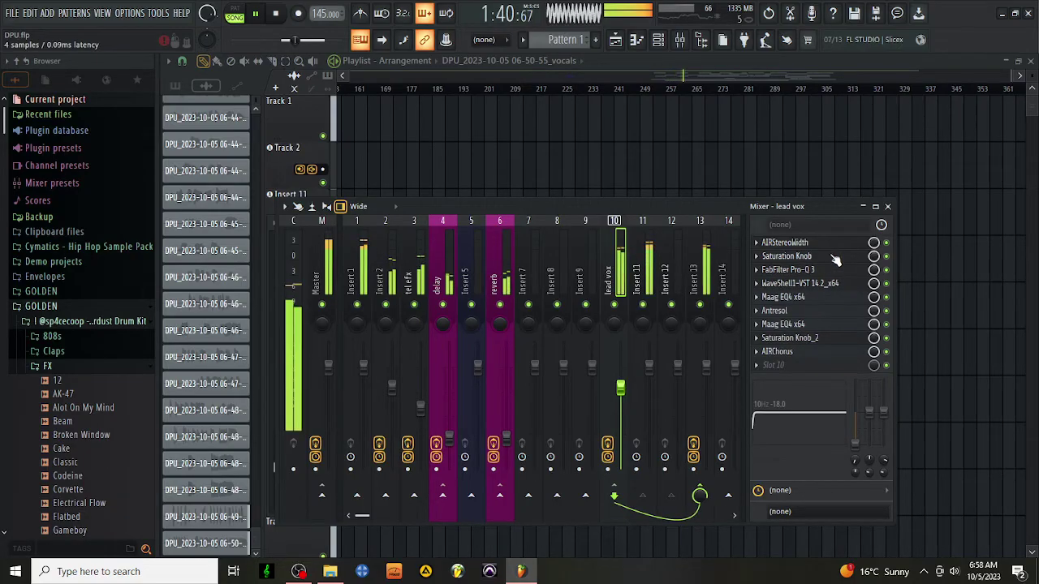
{"action": "left_click_drag", "start_coordinate": [833, 257], "coordinate": [833, 275]}
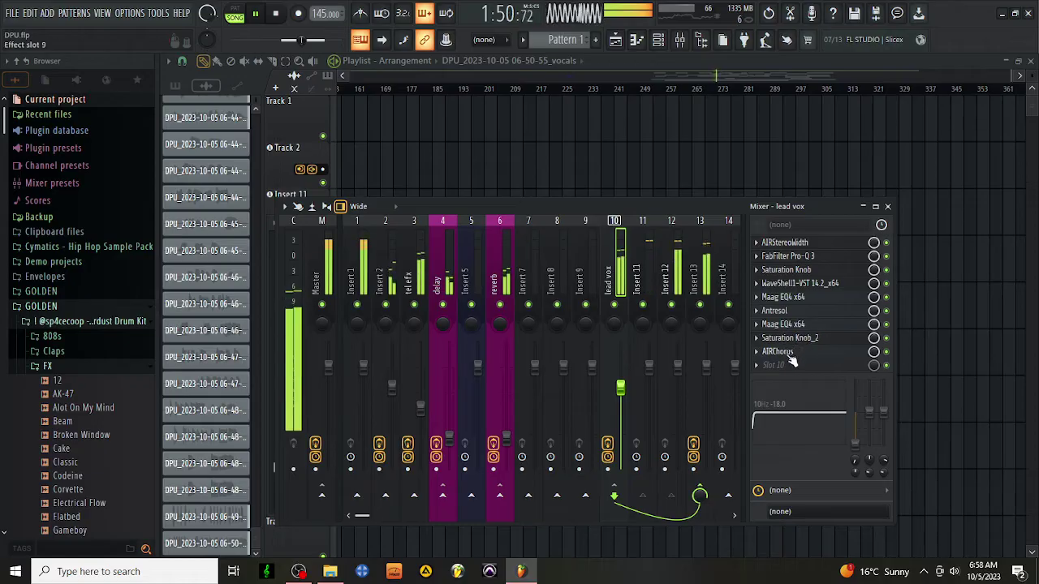
{"action": "left_click_drag", "start_coordinate": [791, 362], "coordinate": [792, 344]}
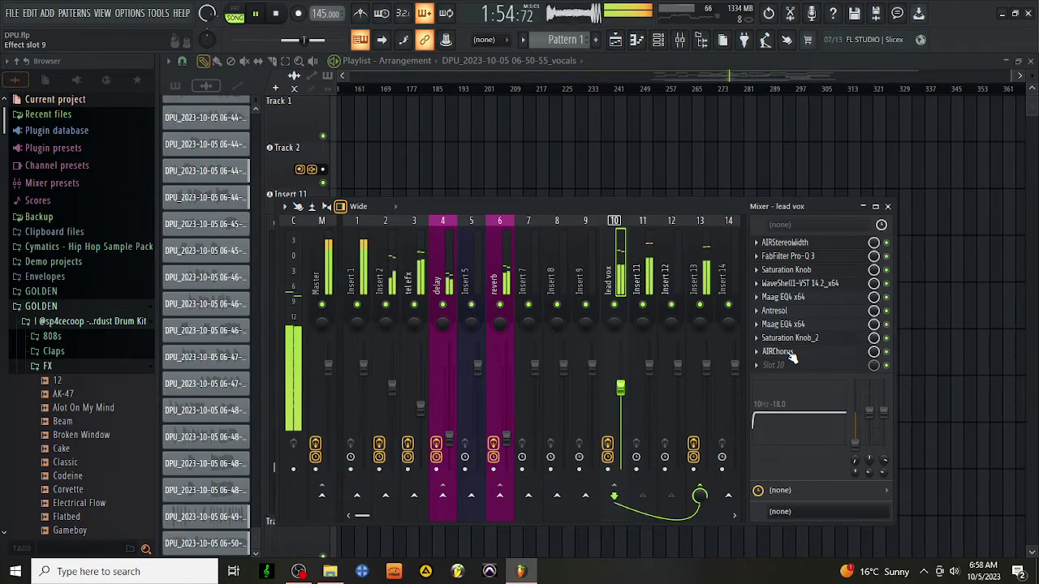
{"action": "left_click_drag", "start_coordinate": [801, 338], "coordinate": [801, 344]}
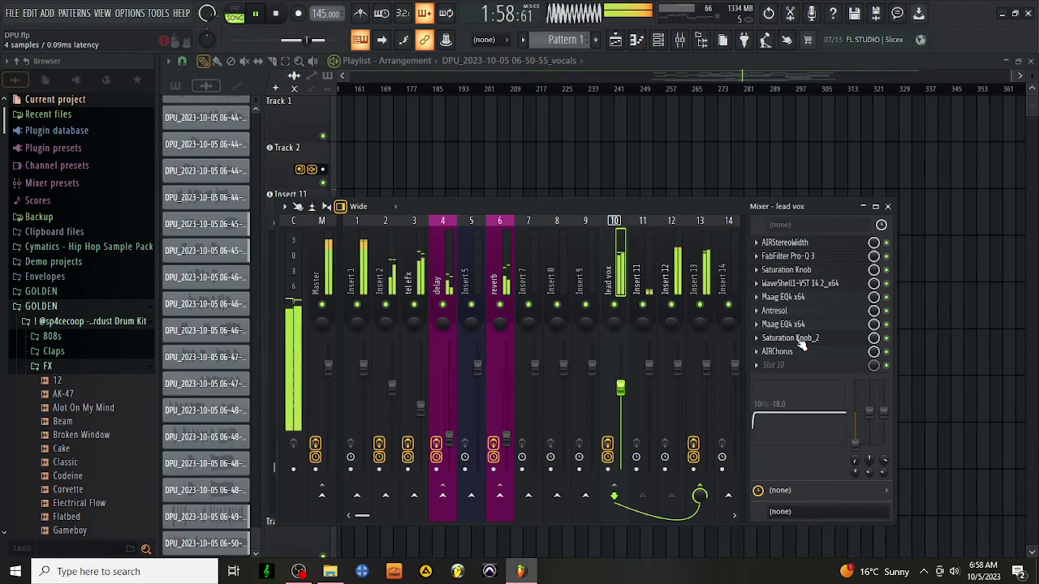
{"action": "left_click", "coordinate": [799, 340]}
{"action": "left_click", "coordinate": [469, 221]}
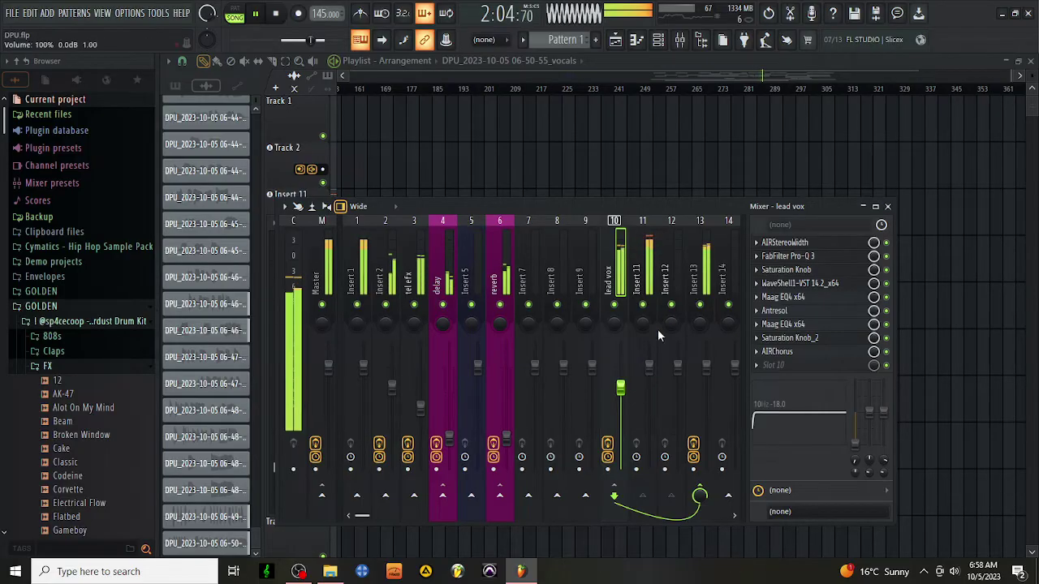
Load LittleAlterBoy into the first effect slot of Insert 7.
{"action": "left_click", "coordinate": [708, 276]}
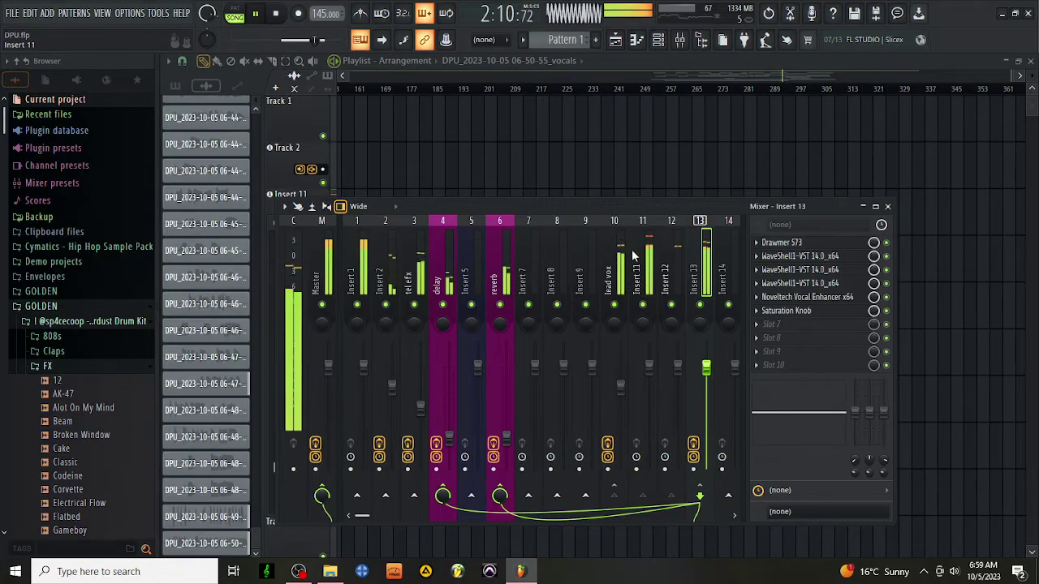
{"action": "key", "text": "F9"}
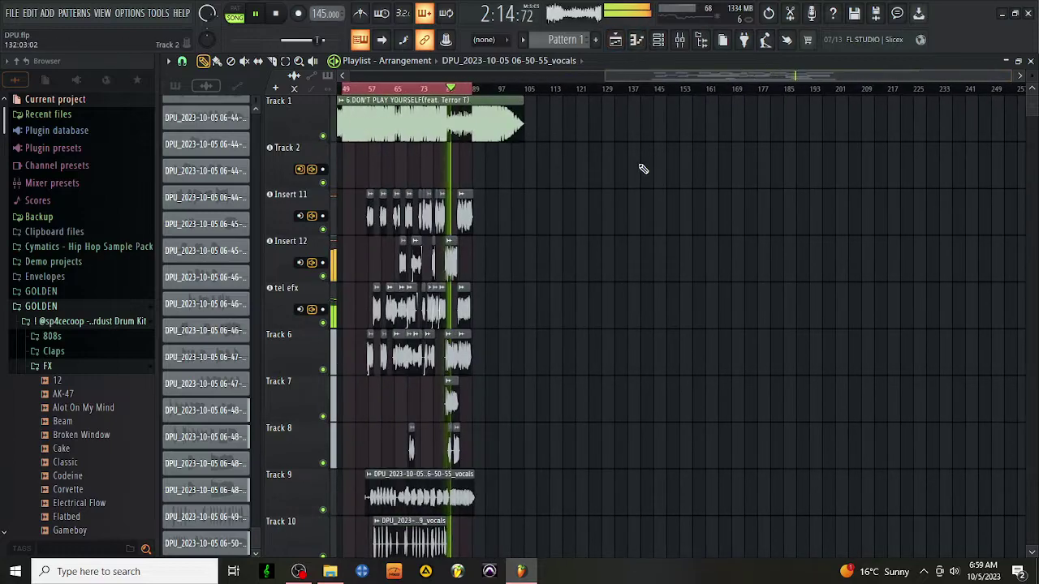
{"action": "left_click", "coordinate": [1020, 76]}
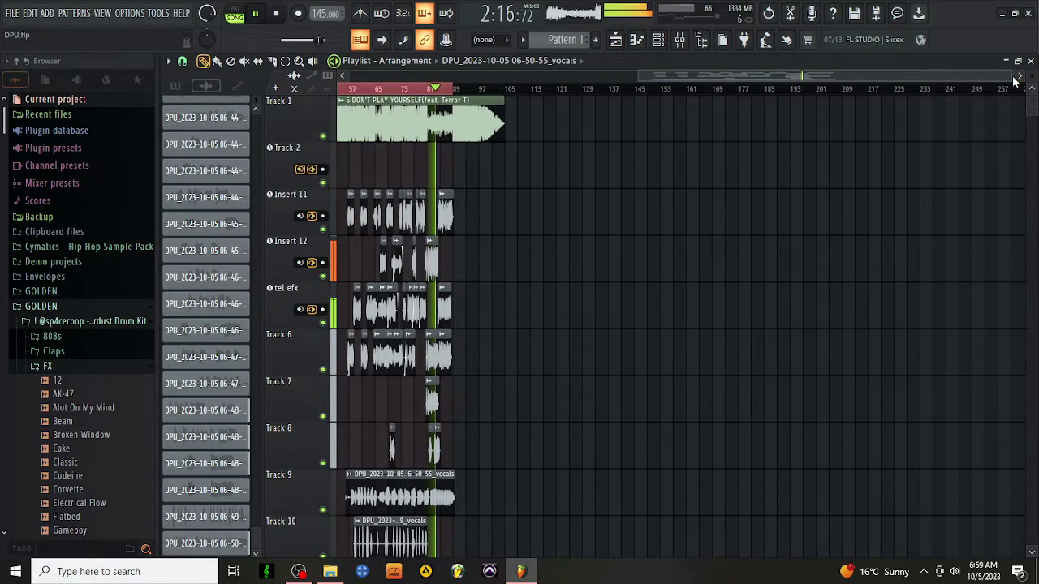
{"action": "left_click_drag", "start_coordinate": [1014, 75], "coordinate": [844, 77]}
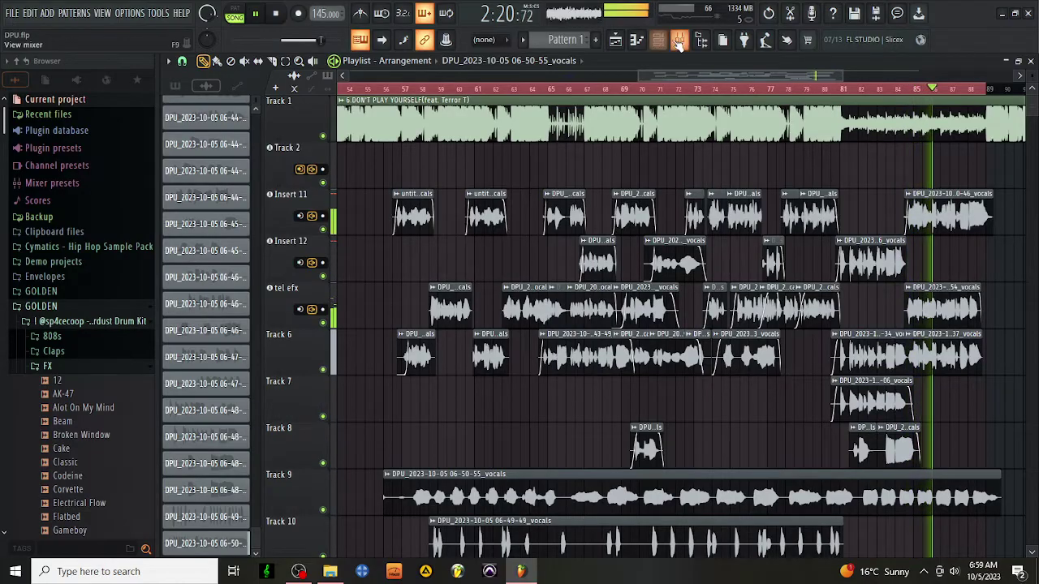
{"action": "key", "text": "F9"}
{"action": "left_click", "coordinate": [528, 268]}
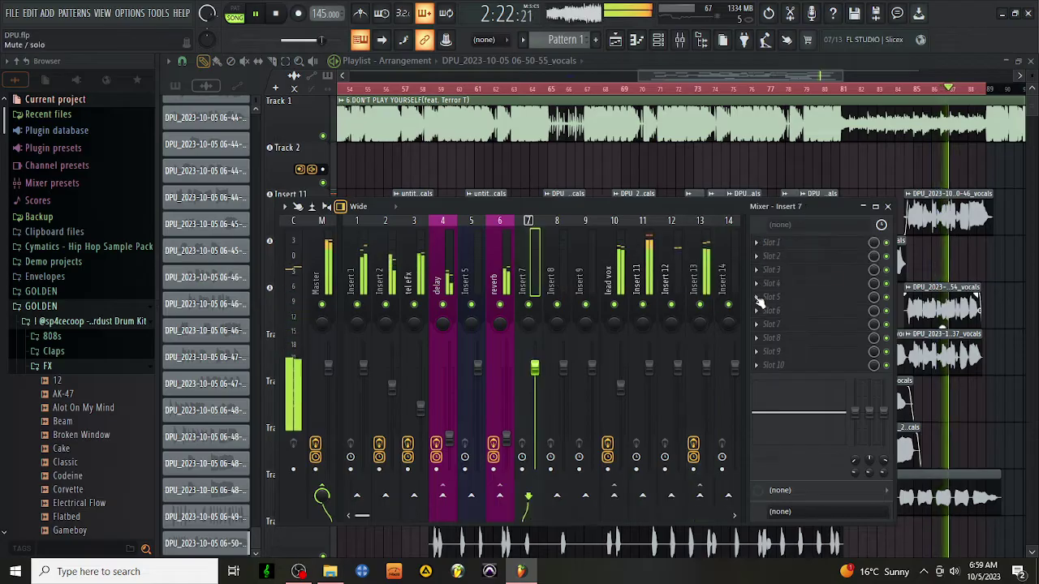
{"action": "left_click", "coordinate": [813, 242]}
{"action": "scroll", "coordinate": [813, 269], "scroll_direction": "down", "scroll_amount": 3}
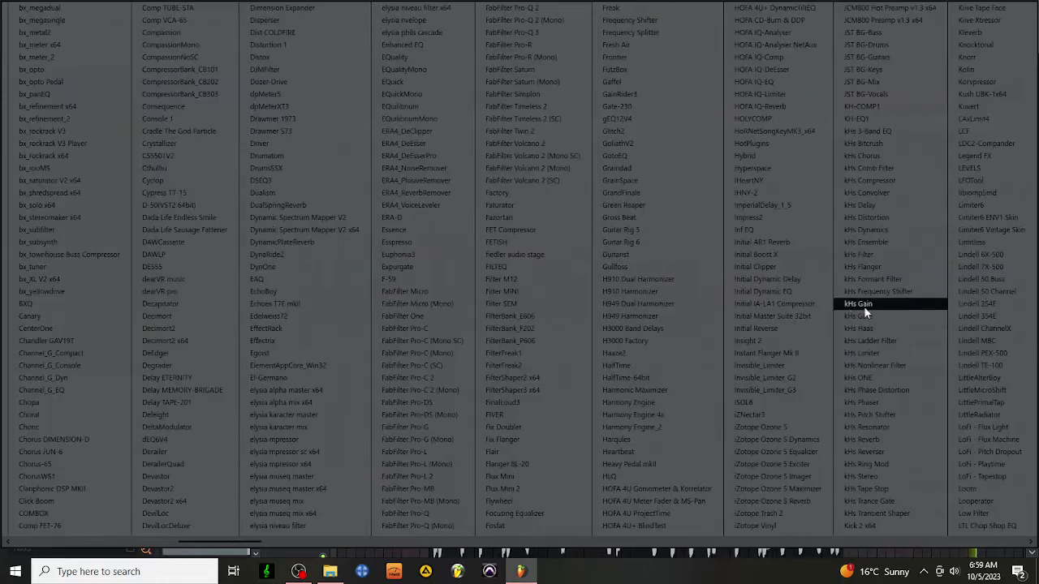
{"action": "left_click", "coordinate": [980, 379]}
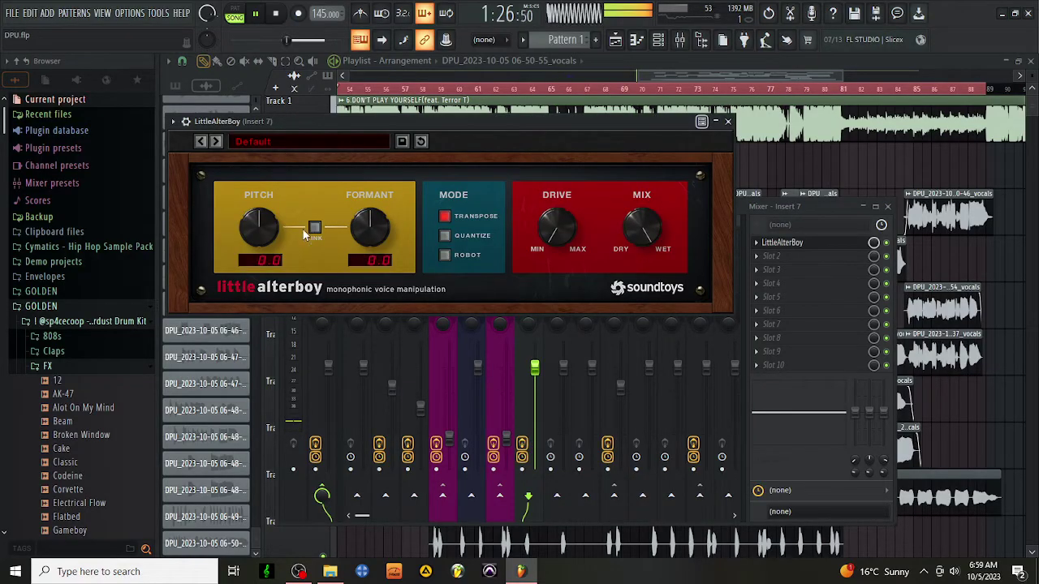
Link LittleAlterBoy's pitch and formant at -12.0 and lower the Insert 7 volume.
{"action": "left_click_drag", "start_coordinate": [273, 224], "coordinate": [319, 436]}
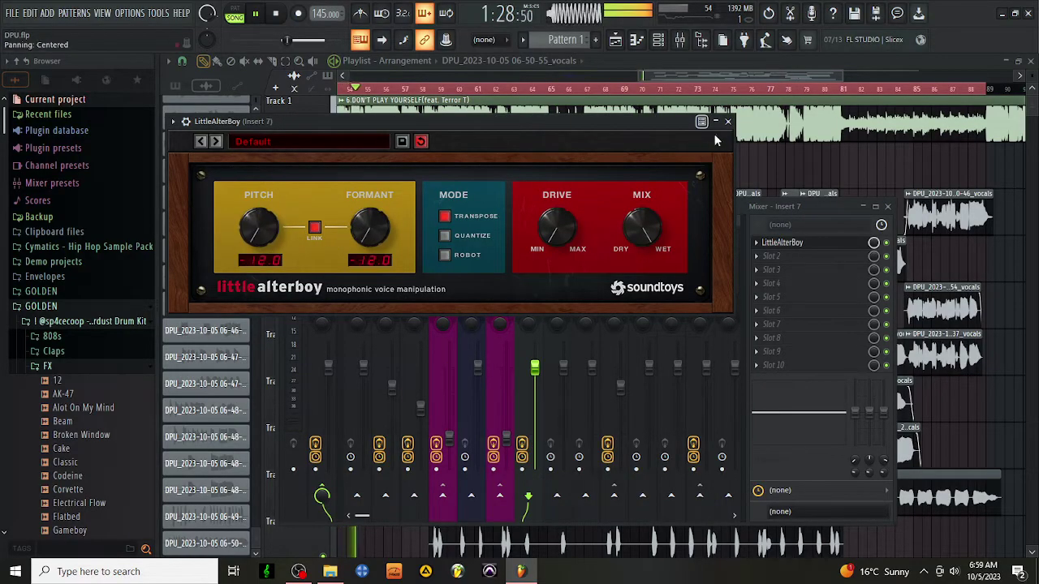
{"action": "left_click", "coordinate": [728, 122]}
{"action": "left_click_drag", "start_coordinate": [535, 367], "coordinate": [535, 423]}
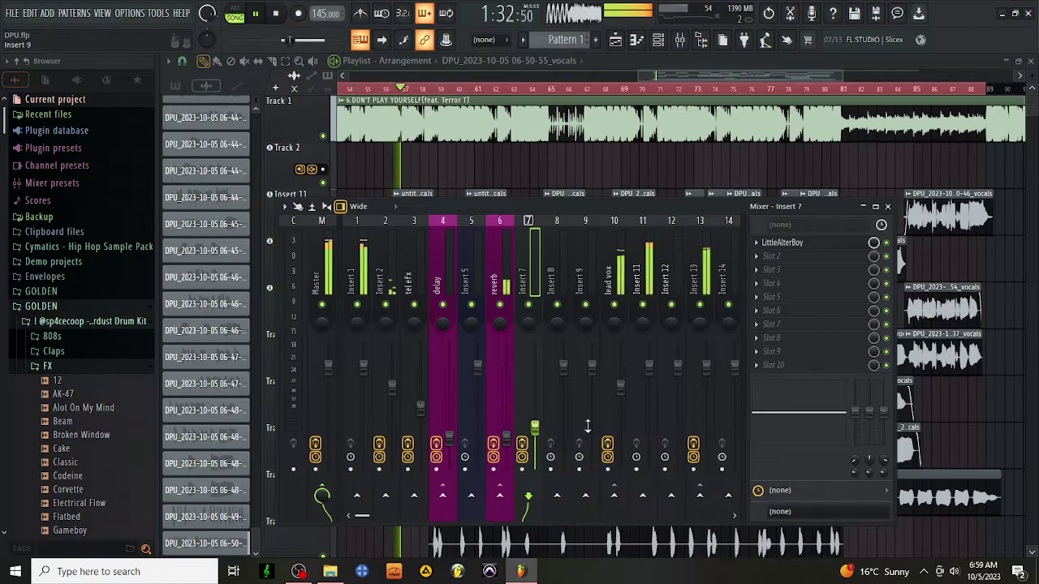
Load the "gabila master S REVERB" track preset on Insert 9.
{"action": "left_click", "coordinate": [591, 267]}
{"action": "right_click", "coordinate": [598, 274]}
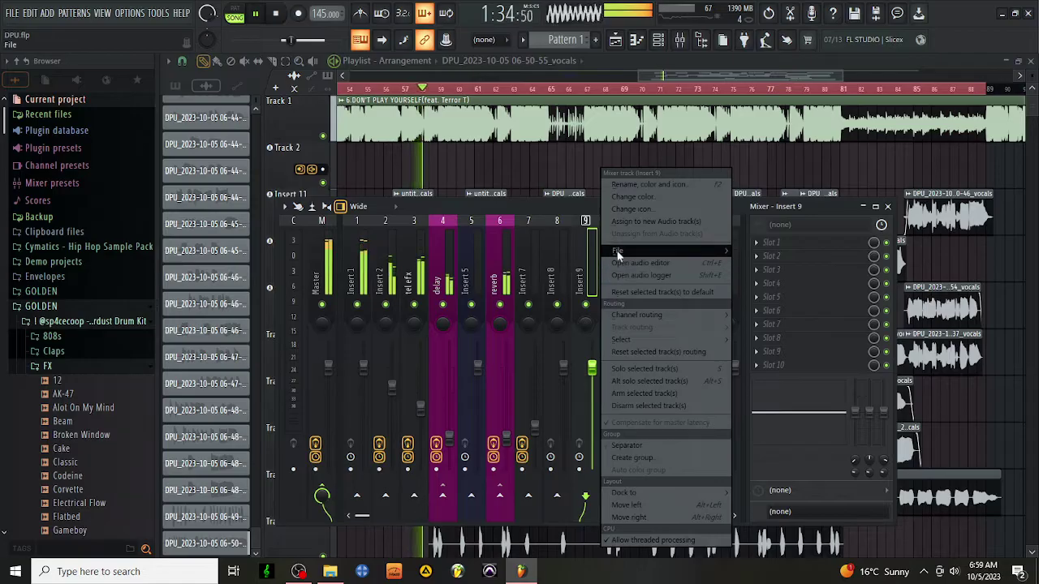
{"action": "mouse_move", "coordinate": [619, 250]}
{"action": "left_click", "coordinate": [435, 370]}
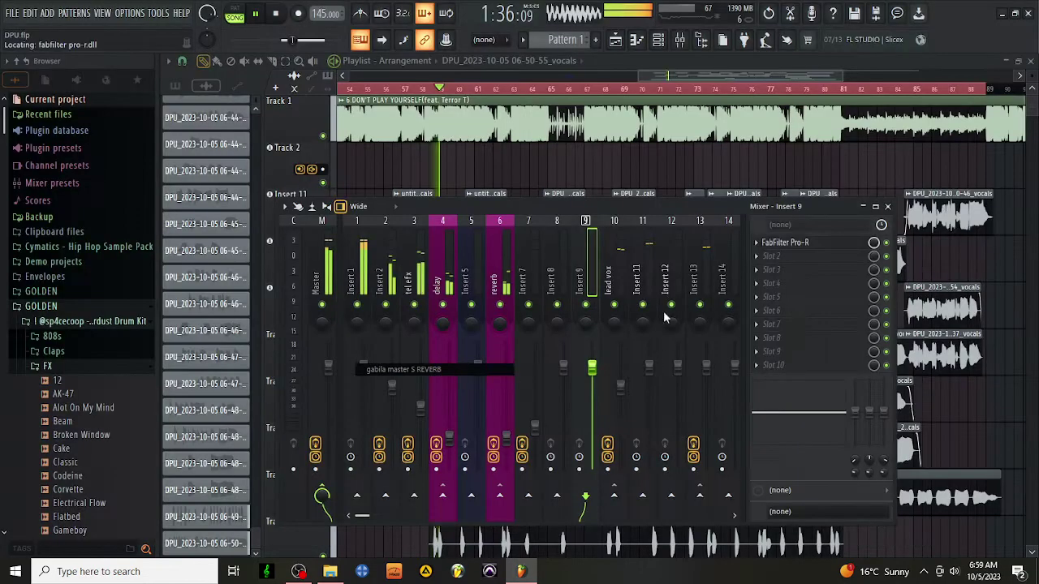
Send Insert 13 to the Insert 9 reverb track and slightly raise the volume of Insert 9.
{"action": "left_click", "coordinate": [704, 277]}
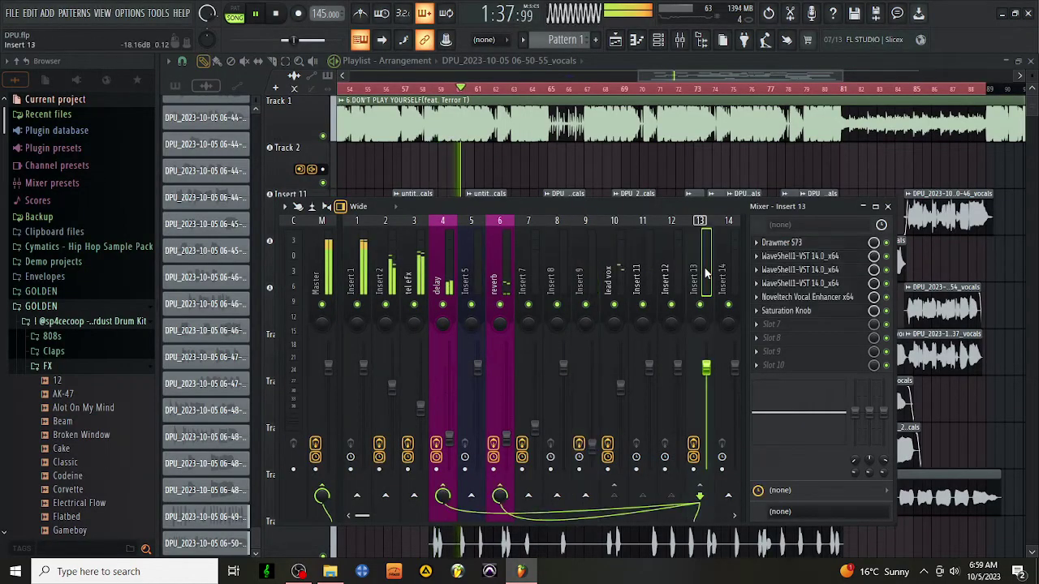
{"action": "left_click", "coordinate": [586, 496]}
{"action": "left_click", "coordinate": [591, 445]}
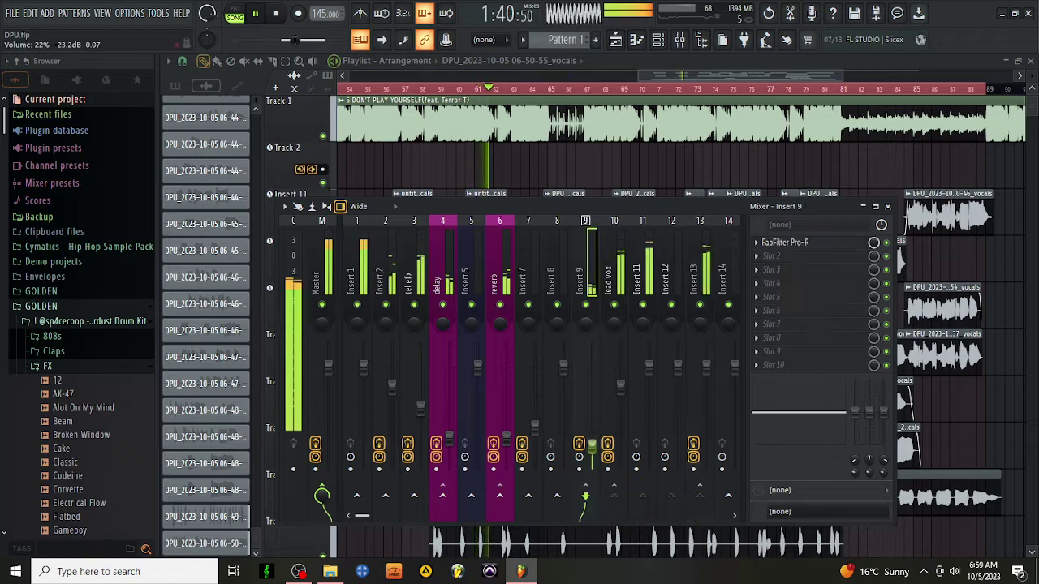
{"action": "scroll", "coordinate": [592, 443], "scroll_direction": "up", "scroll_amount": 2}
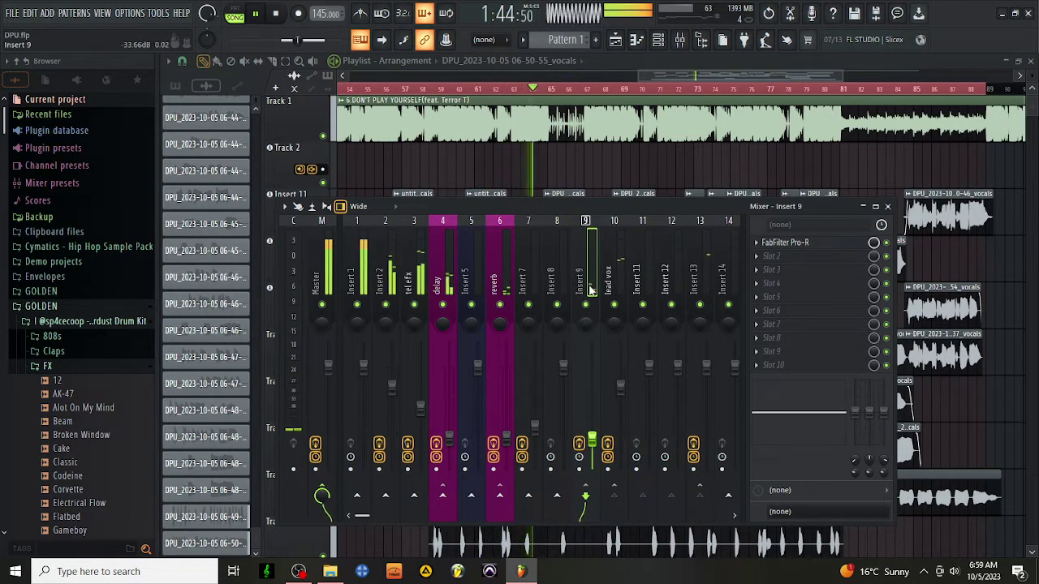
Review the Insert 13 effects and sends, and slightly raise the lead vox track's volume.
{"action": "left_click", "coordinate": [614, 272]}
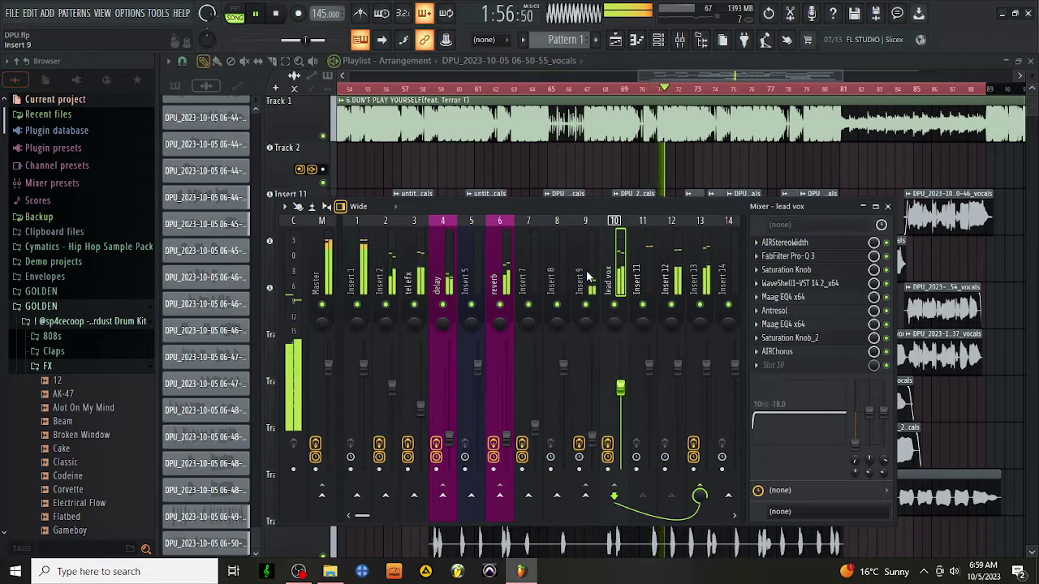
{"action": "left_click", "coordinate": [690, 294]}
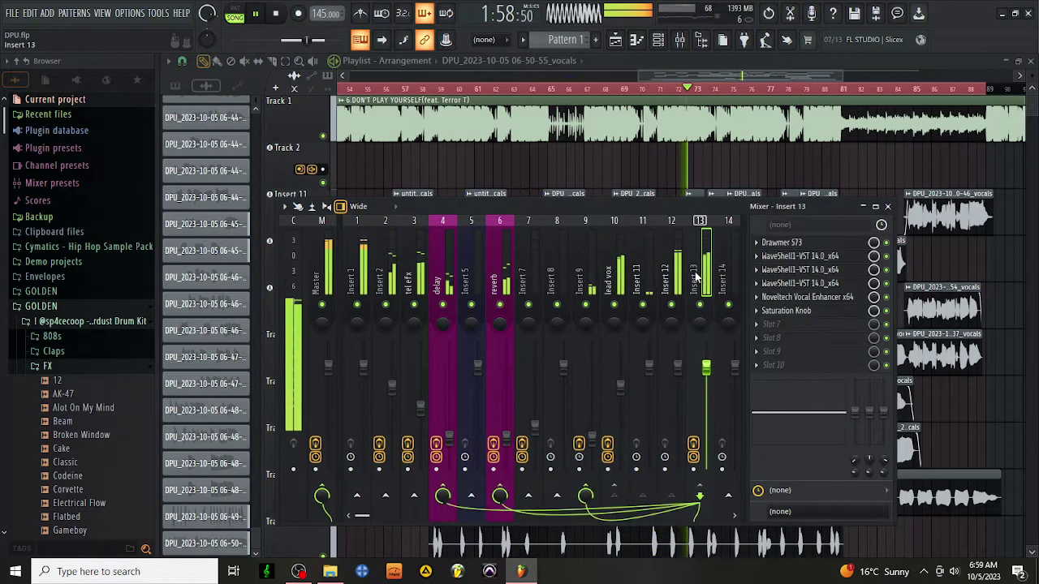
{"action": "left_click", "coordinate": [620, 383]}
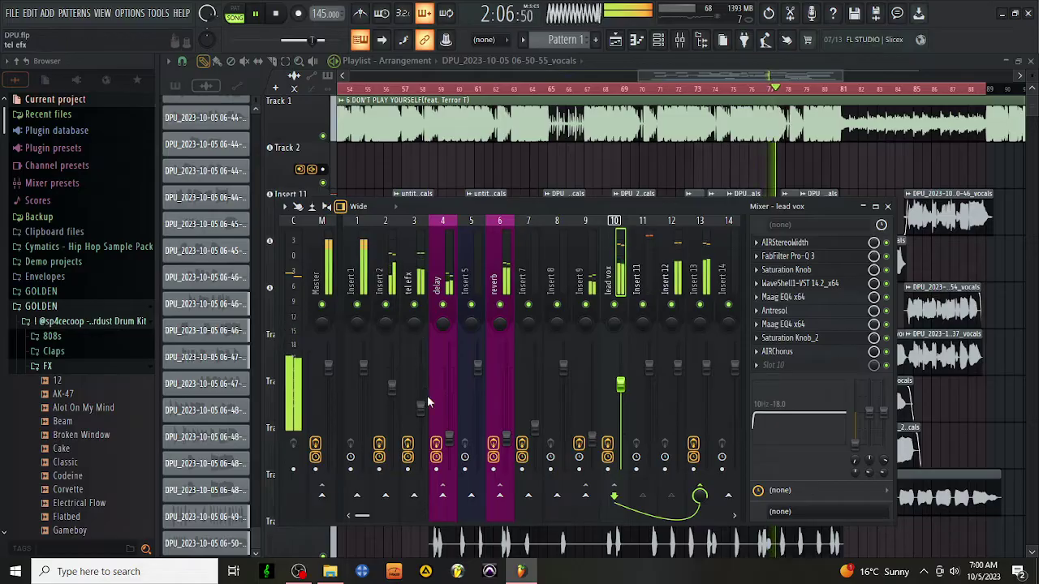
{"action": "left_click", "coordinate": [618, 539]}
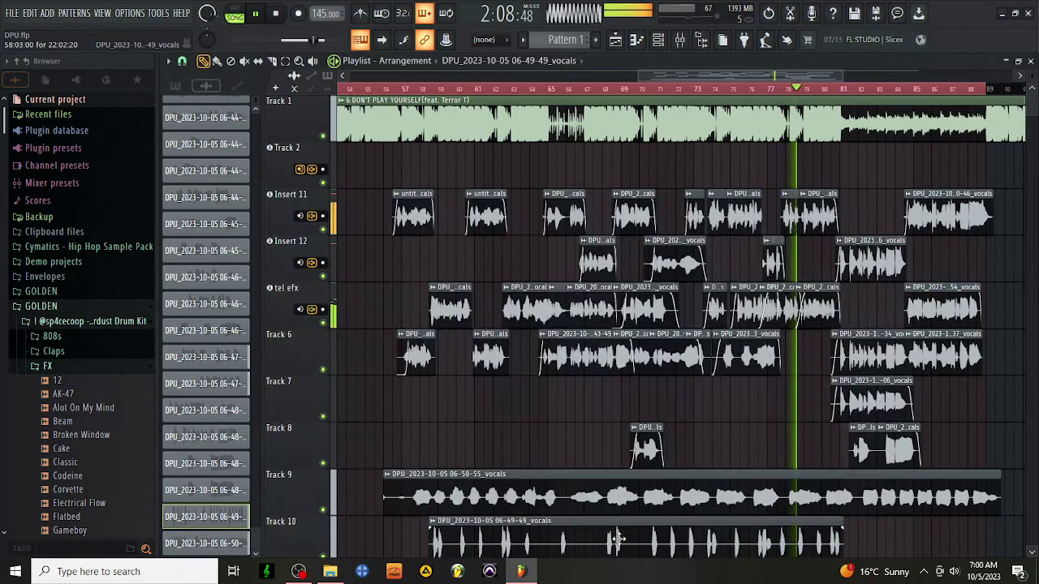
{"action": "double_click", "coordinate": [619, 538]}
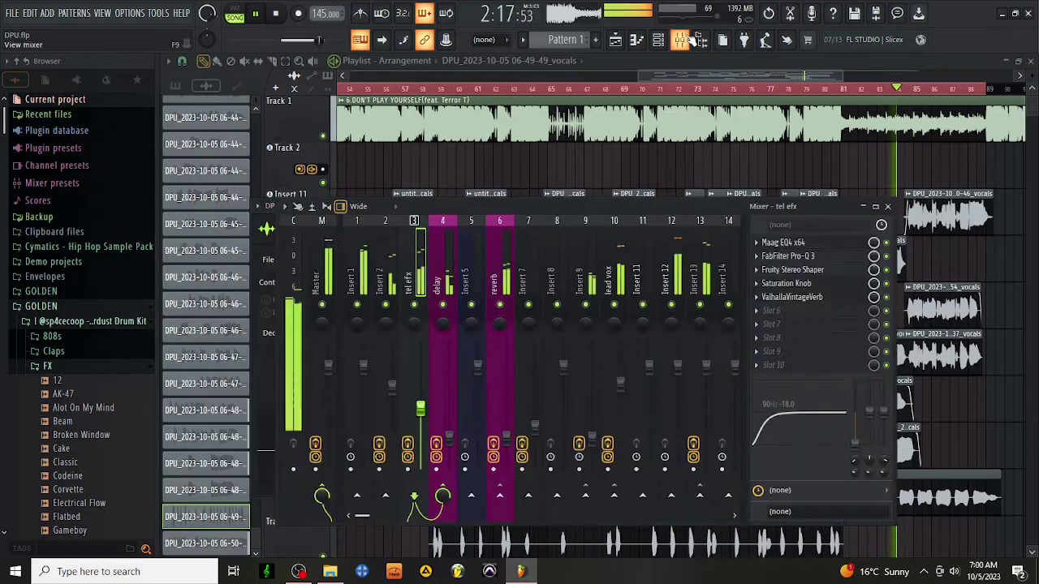
Inspect the Rev PLATE-140 settings on the reverb mixer track.
{"action": "key", "text": "F9"}
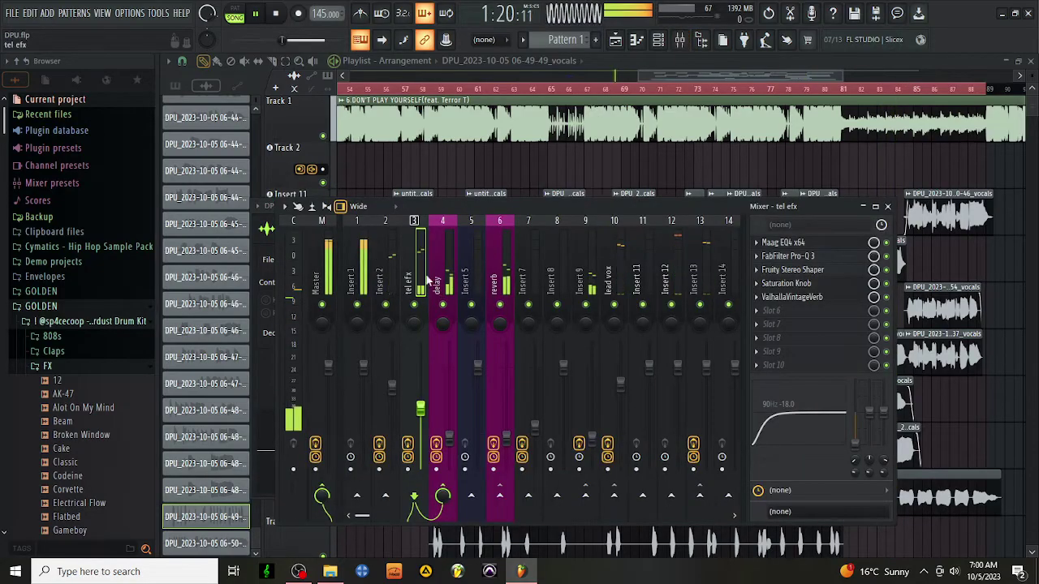
{"action": "left_click", "coordinate": [501, 277]}
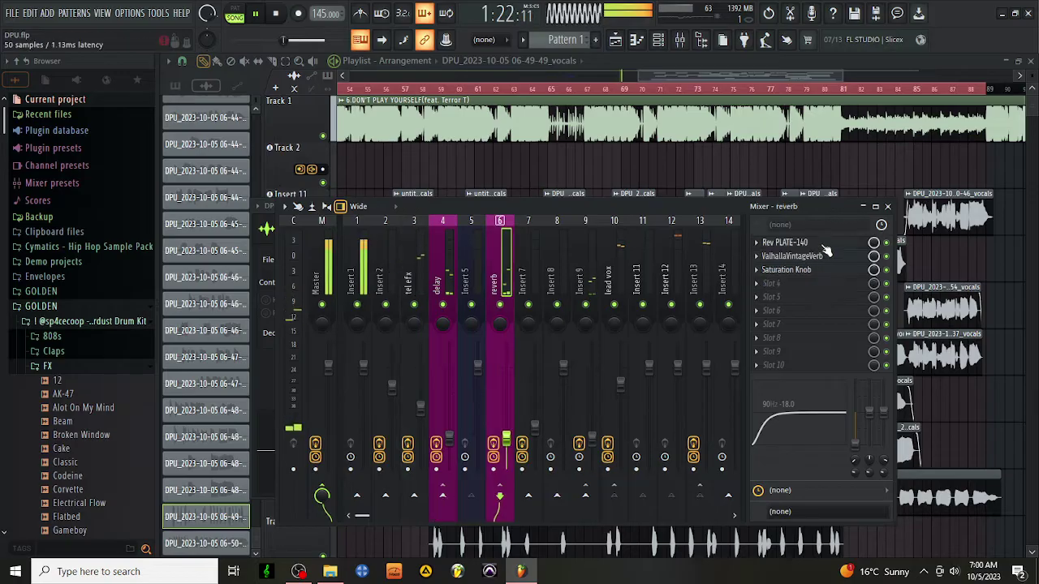
{"action": "double_click", "coordinate": [496, 269]}
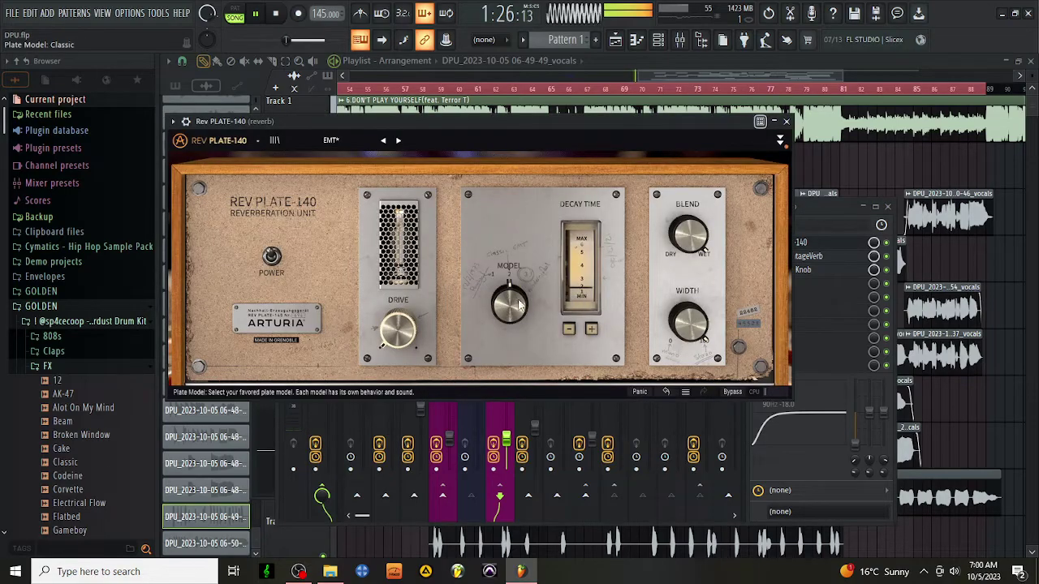
{"action": "left_click", "coordinate": [785, 121]}
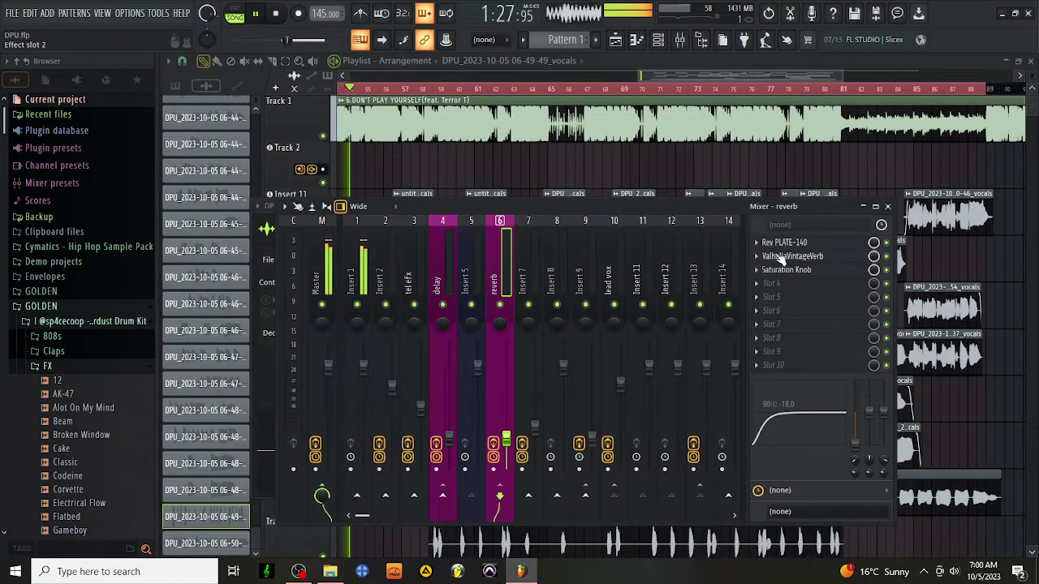
Set the reverb track's ValhallaVintageVerb to Plate mode with 0 ms predelay and a 60 Hz low cut.
{"action": "left_click", "coordinate": [812, 256]}
{"action": "left_click", "coordinate": [355, 458]}
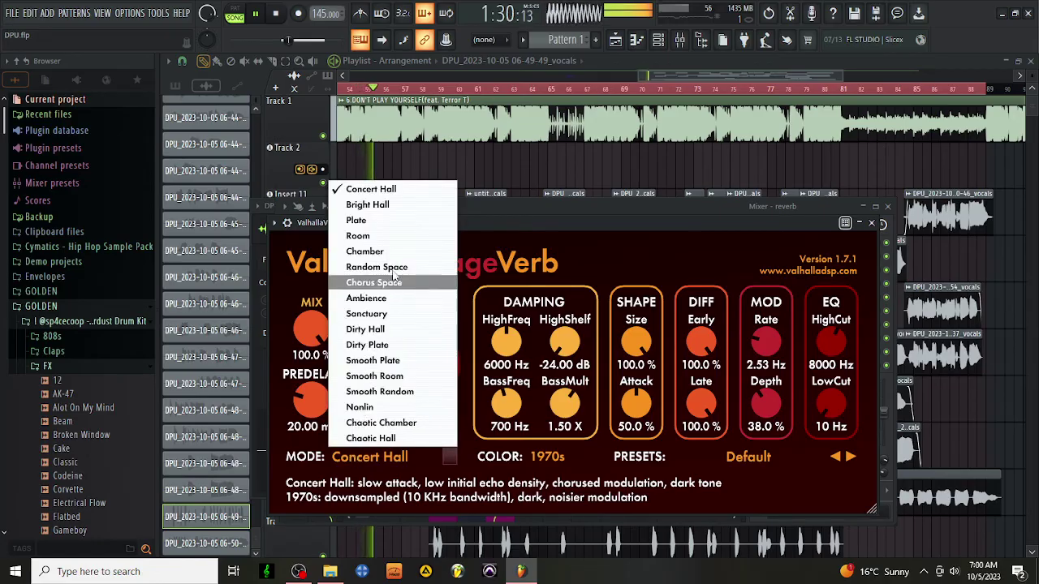
{"action": "left_click", "coordinate": [405, 232]}
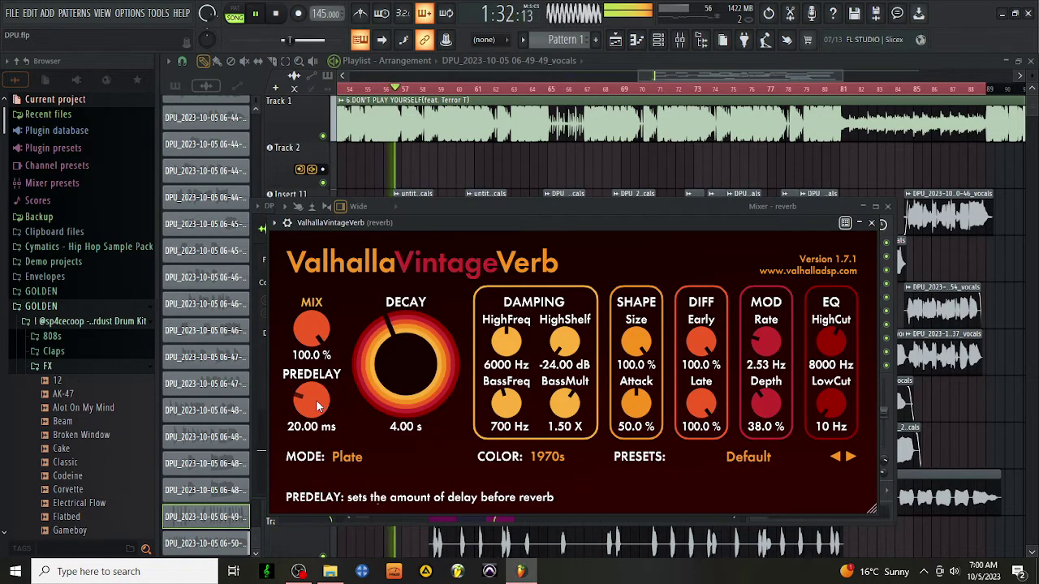
{"action": "left_click_drag", "start_coordinate": [317, 414], "coordinate": [316, 442]}
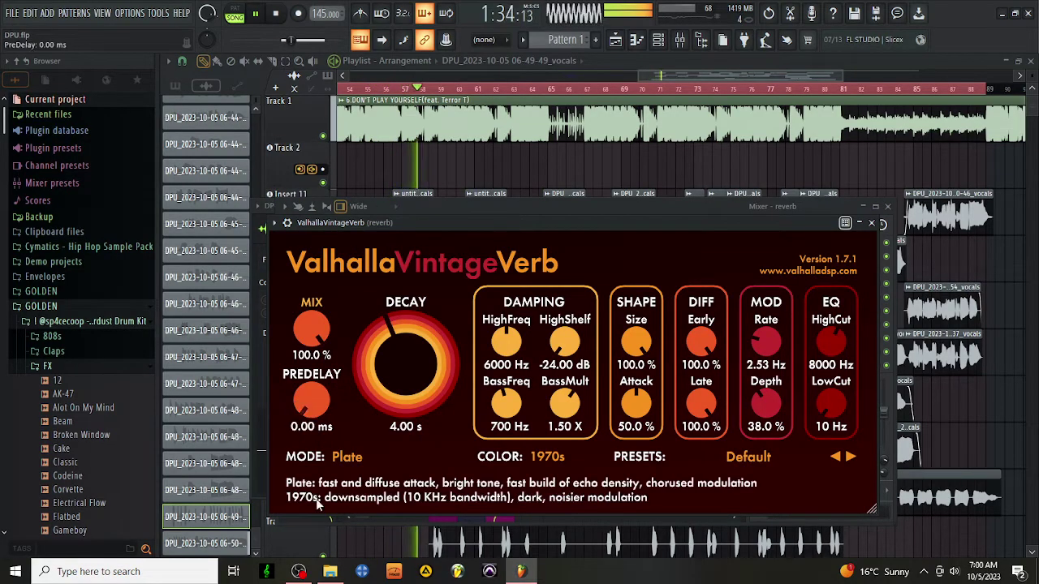
{"action": "left_click_drag", "start_coordinate": [830, 410], "coordinate": [830, 403]}
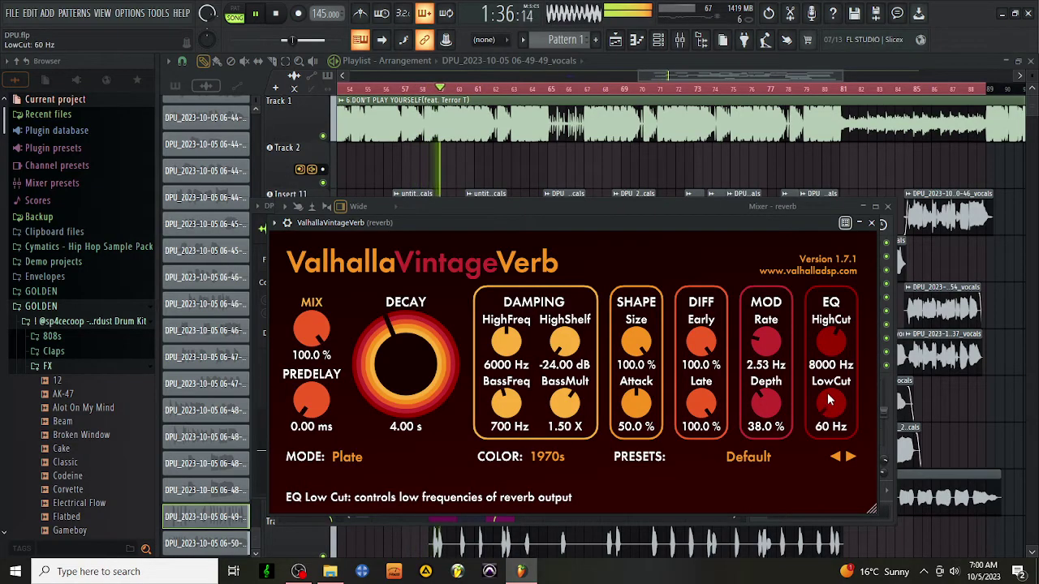
{"action": "left_click", "coordinate": [871, 222]}
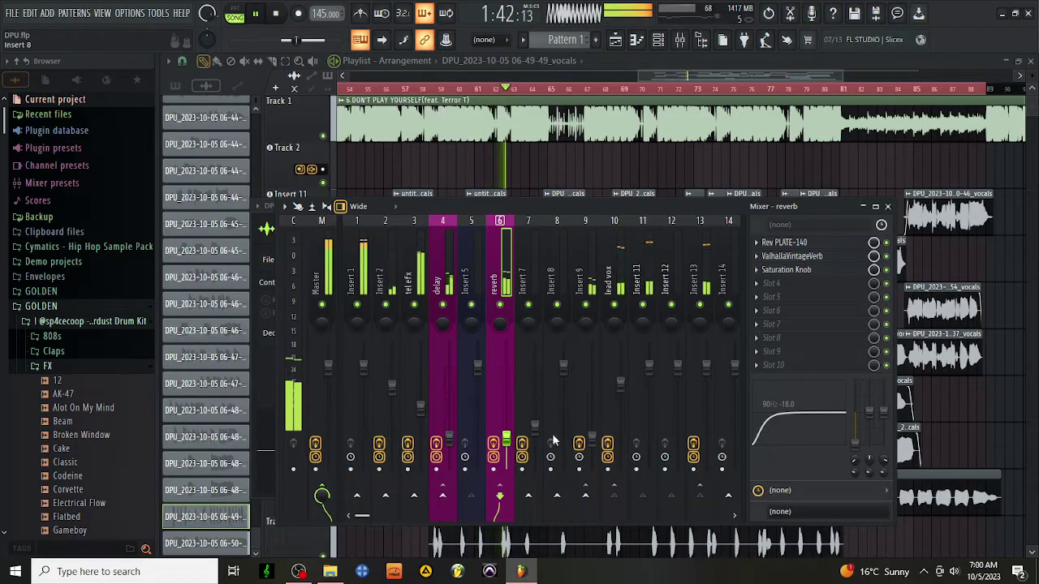
Try to load the "JUICE WRLD VOCAL BUS" track preset on Insert 8.
{"action": "right_click", "coordinate": [554, 264]}
{"action": "left_click", "coordinate": [594, 252]}
{"action": "left_click", "coordinate": [550, 519]}
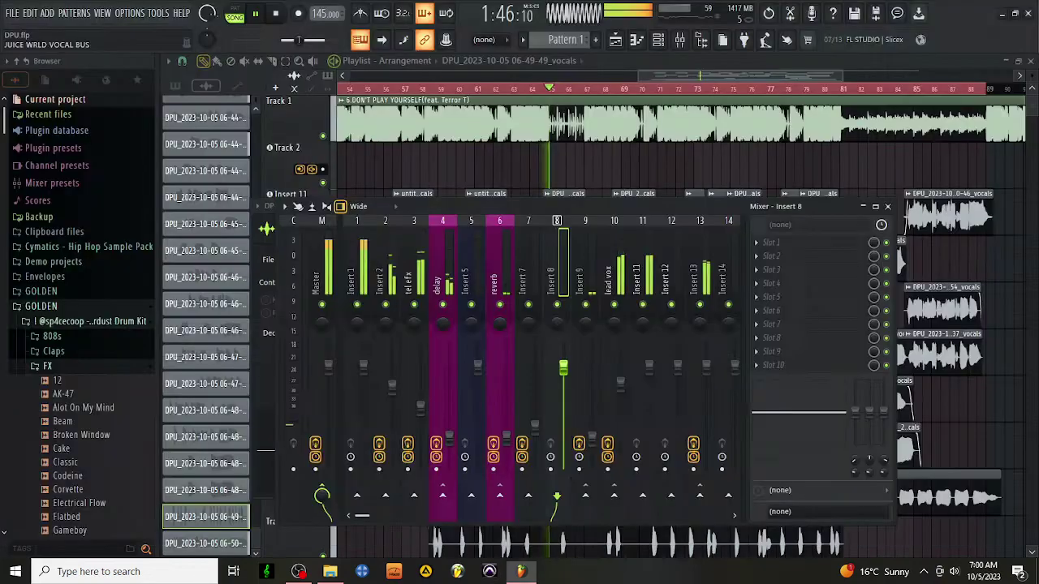
Load VerbSuite Classics in the first effect slot of Insert 8 and lower that track's volume considerably.
{"action": "left_click", "coordinate": [773, 241]}
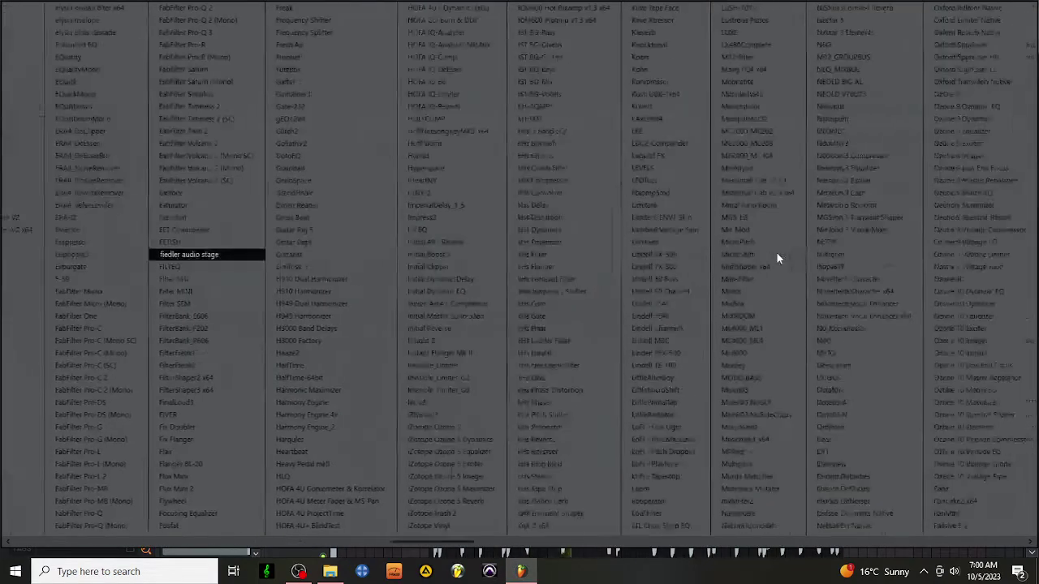
{"action": "scroll", "coordinate": [776, 251], "scroll_direction": "down", "scroll_amount": 3}
{"action": "left_click", "coordinate": [824, 187]}
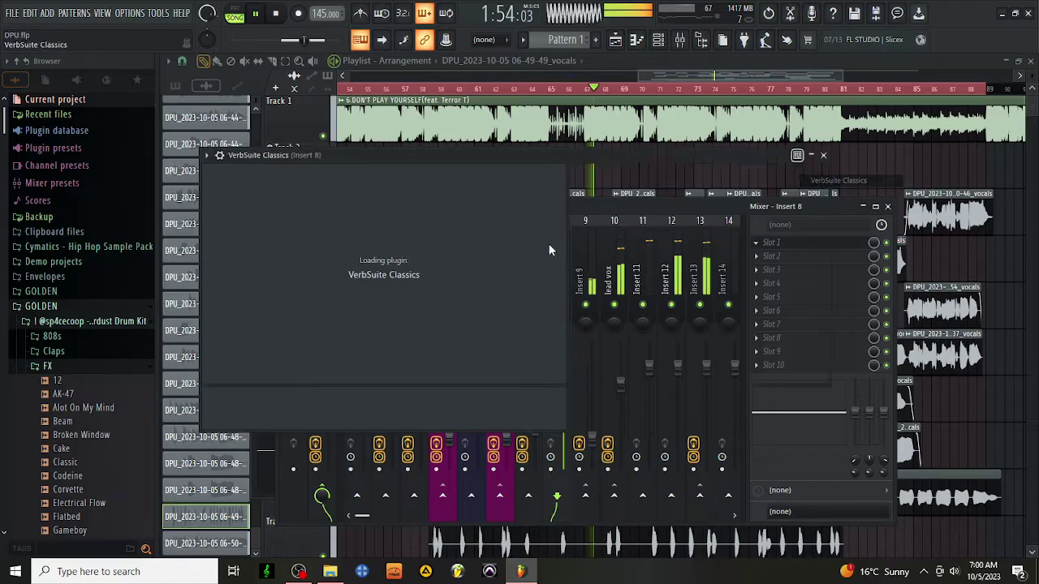
{"action": "left_click", "coordinate": [823, 156]}
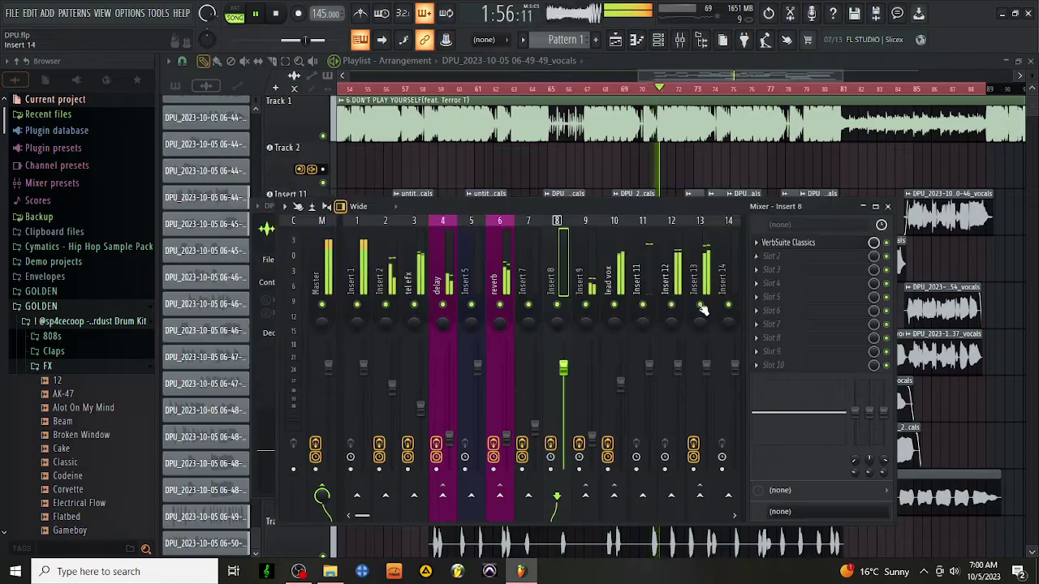
{"action": "left_click_drag", "start_coordinate": [570, 372], "coordinate": [570, 439]}
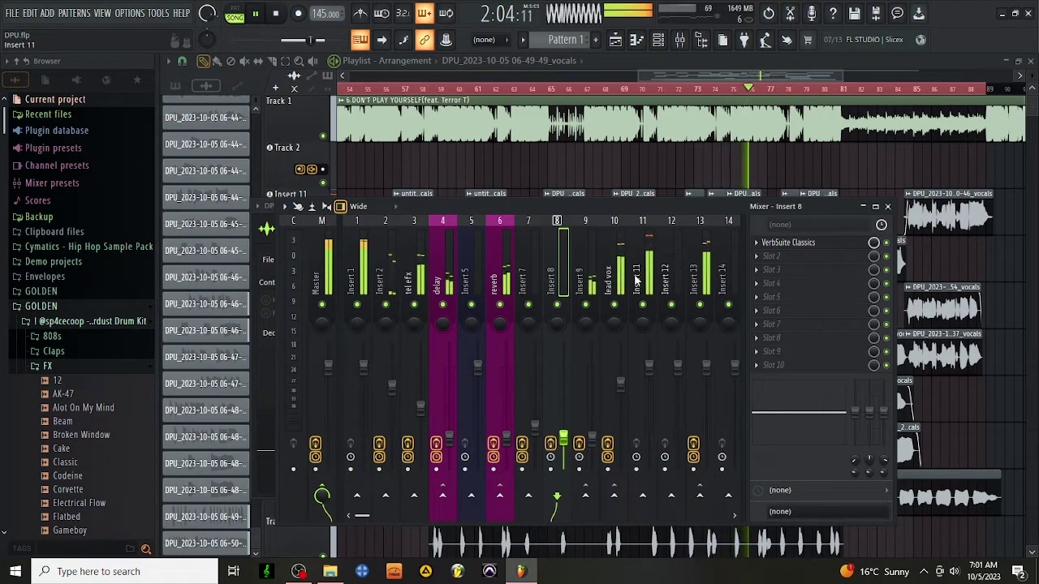
Load the "gabila parallel comp lead vox" track preset on Insert 14 and lower that track's volume.
{"action": "right_click", "coordinate": [725, 279]}
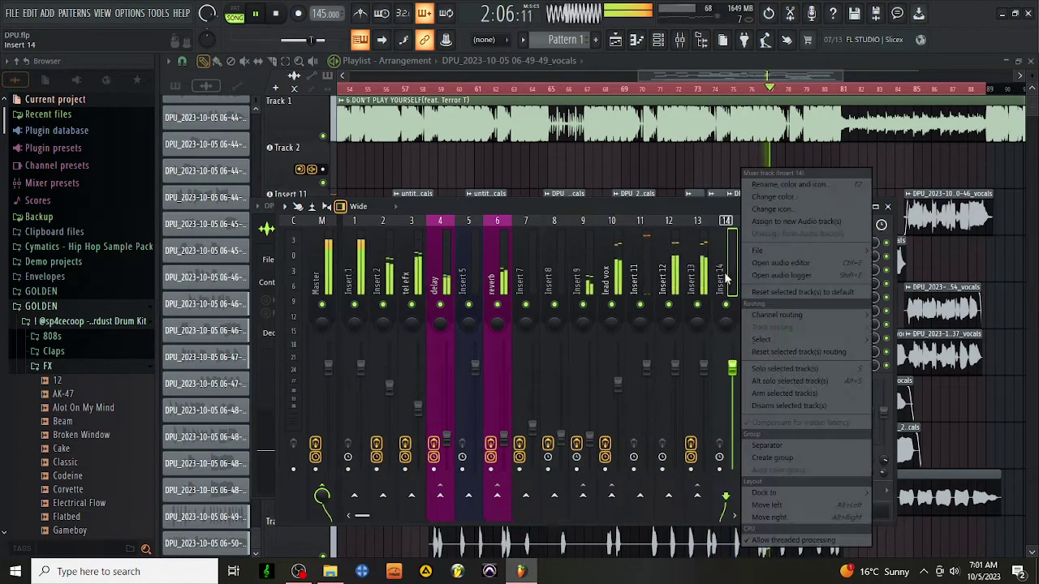
{"action": "mouse_move", "coordinate": [753, 250]}
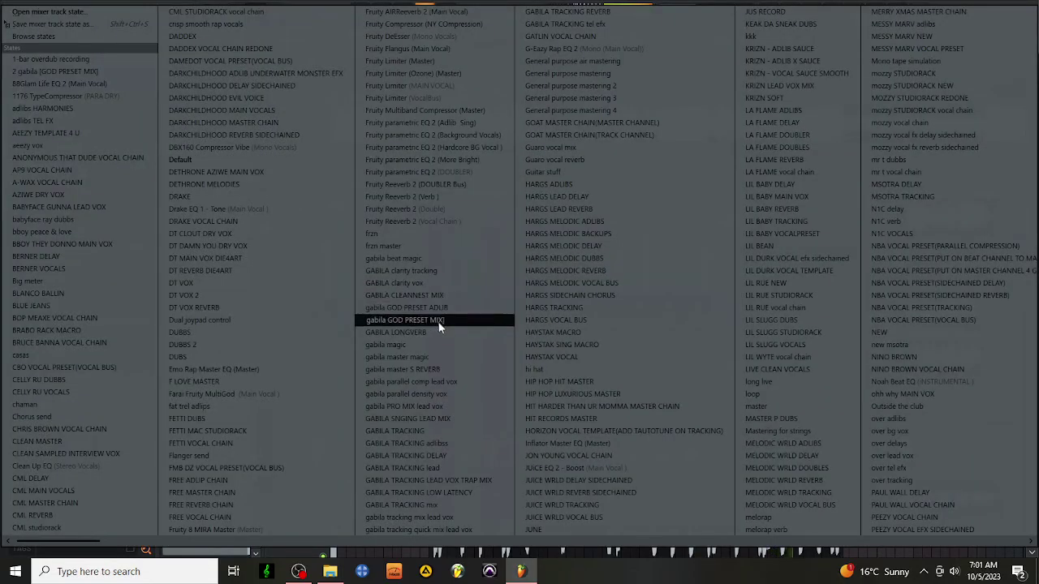
{"action": "left_click", "coordinate": [440, 382]}
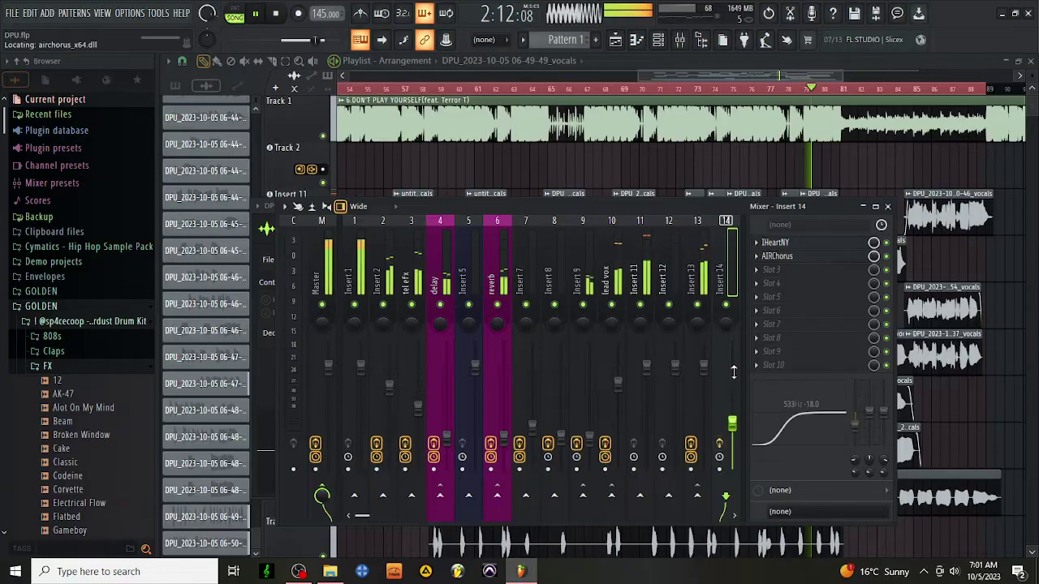
{"action": "left_click_drag", "start_coordinate": [733, 369], "coordinate": [733, 442]}
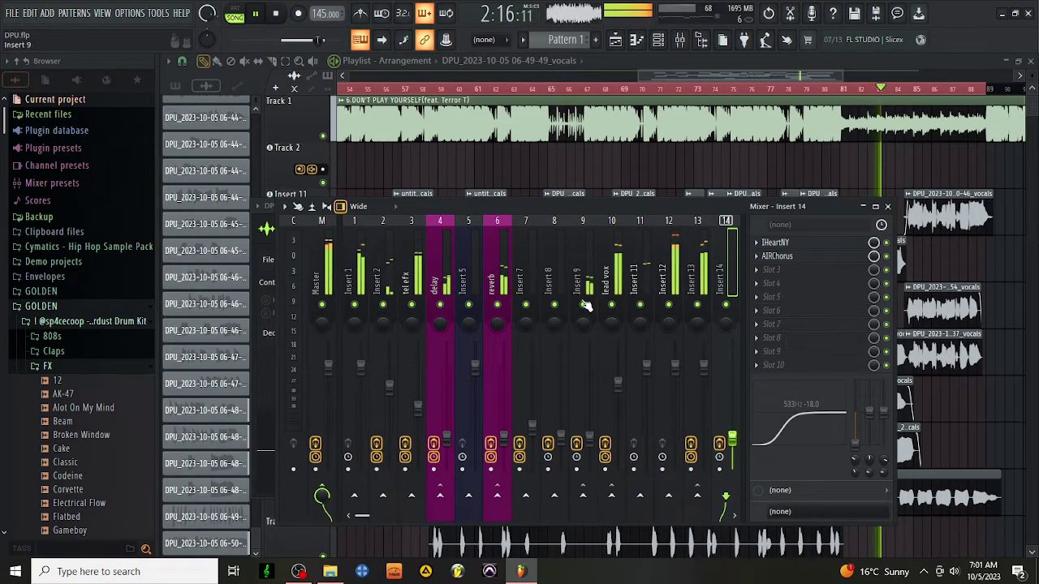
Send Insert 13 to the Insert 8 reverb track and slightly lower the volume of Insert 14.
{"action": "left_click", "coordinate": [703, 368]}
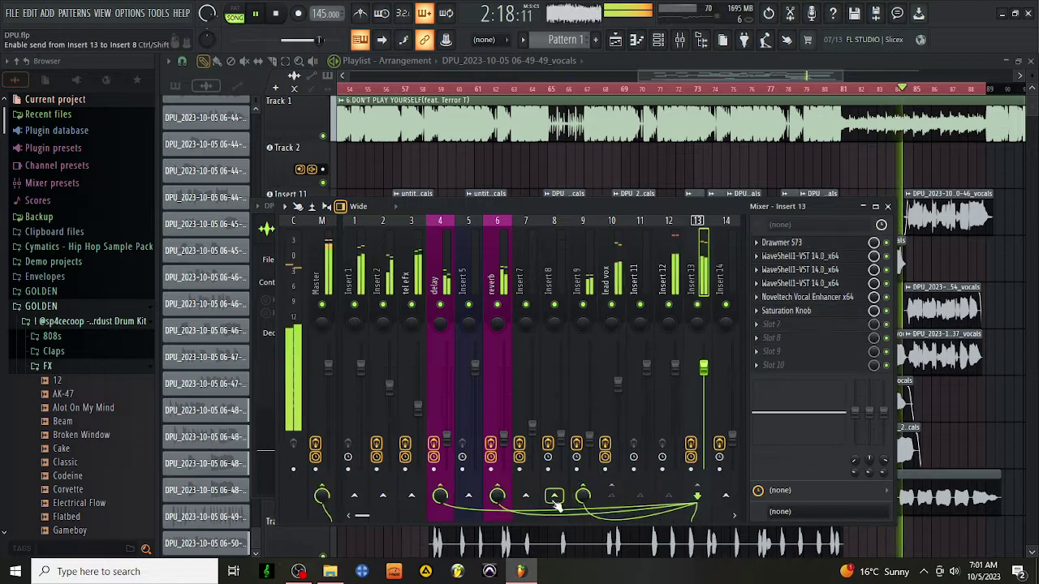
{"action": "left_click", "coordinate": [560, 442]}
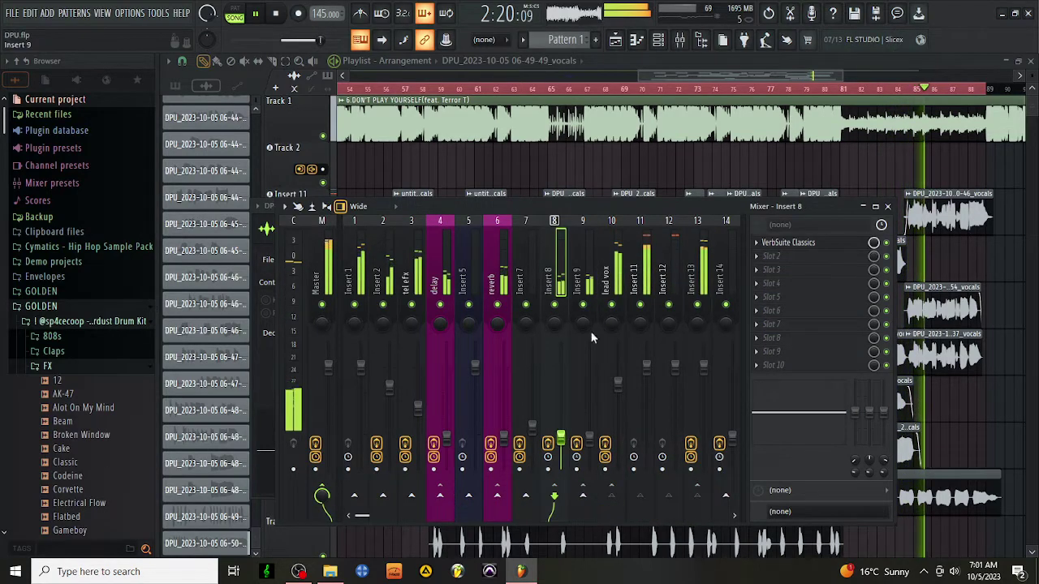
{"action": "left_click", "coordinate": [705, 264]}
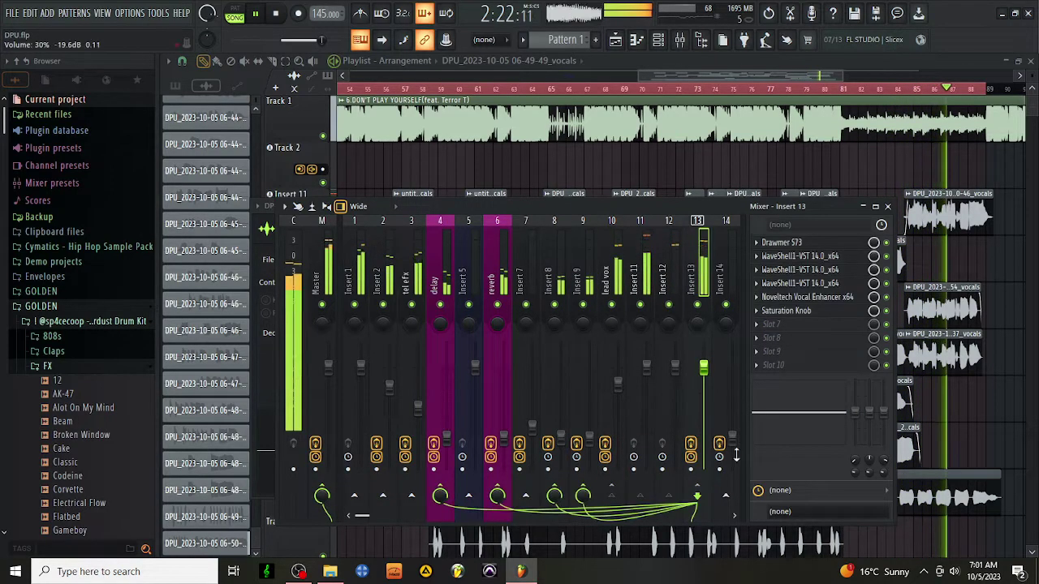
{"action": "left_click_drag", "start_coordinate": [734, 439], "coordinate": [733, 447]}
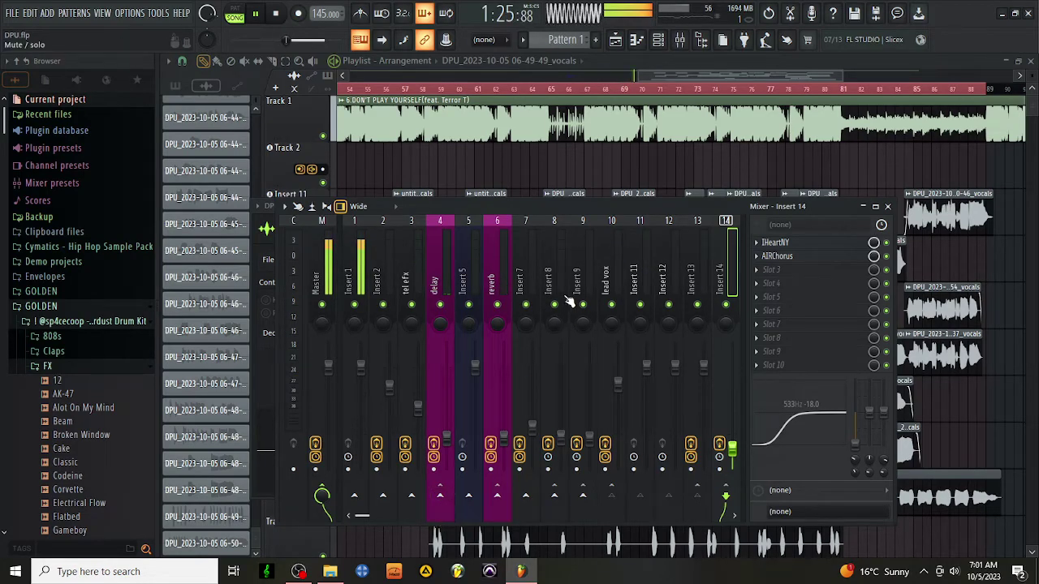
Send the tel efx track to Inserts 8 and 9 and set its low EQ band frequency to 54 Hz.
{"action": "left_click", "coordinate": [413, 258]}
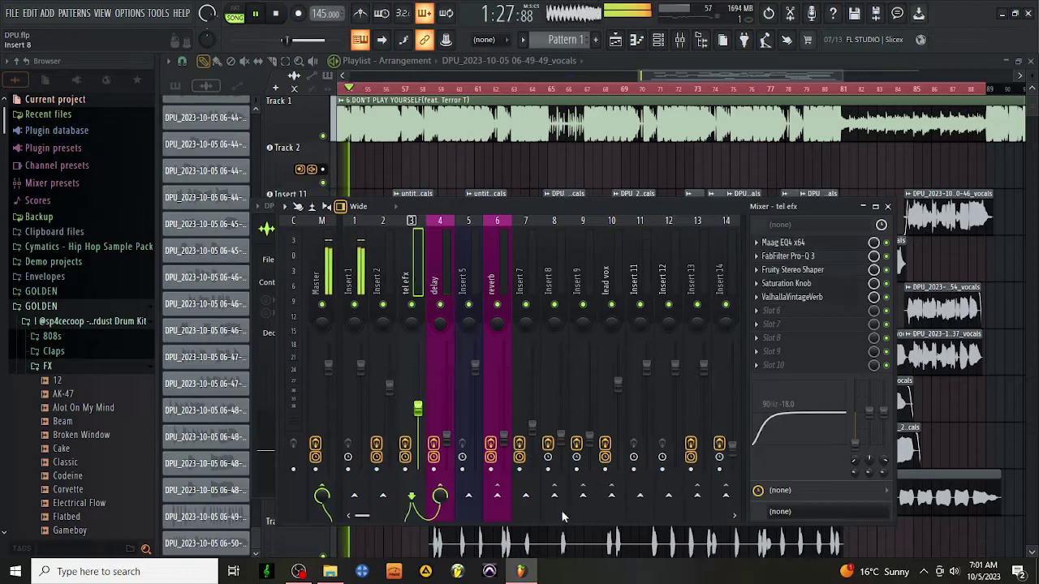
{"action": "left_click", "coordinate": [555, 497]}
{"action": "left_click", "coordinate": [582, 498]}
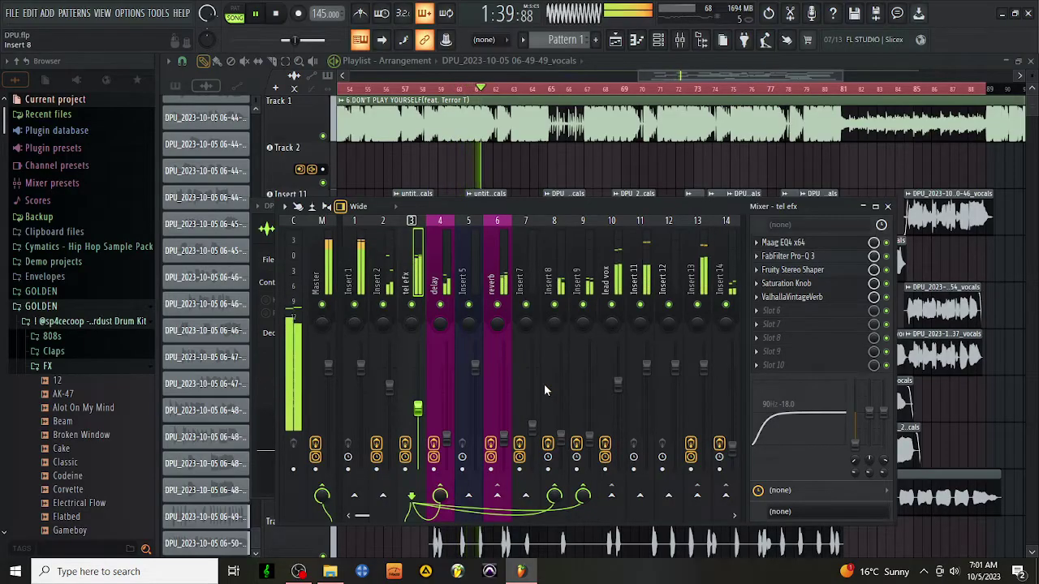
{"action": "mouse_move", "coordinate": [854, 460]}
{"action": "left_mouse_down"}
{"action": "mouse_move", "coordinate": [854, 479]}
{"action": "mouse_move", "coordinate": [855, 464]}
{"action": "left_mouse_up"}
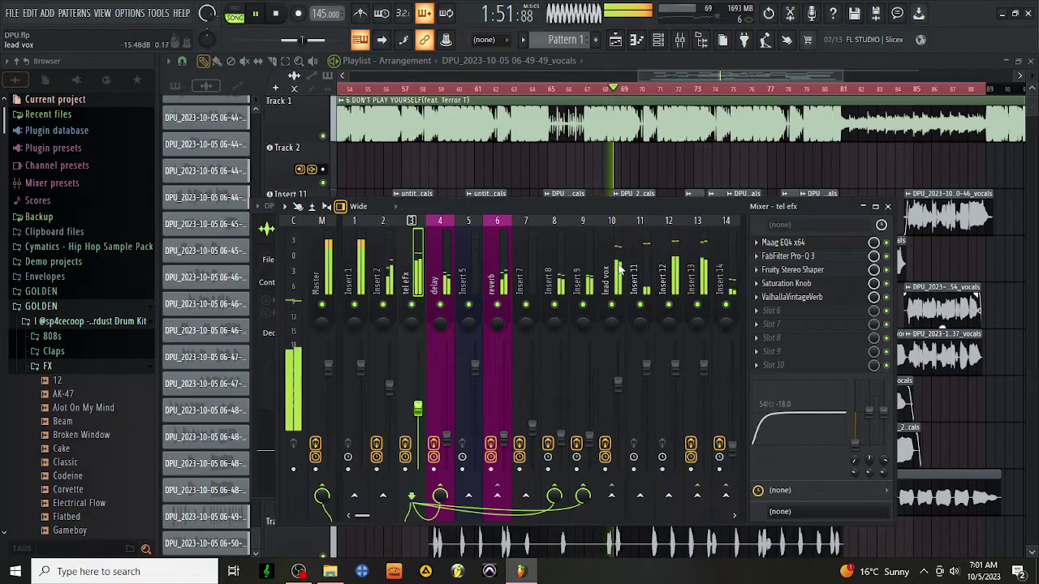
Try a slight volume adjustment on the lead vox track and undo the change.
{"action": "left_click", "coordinate": [734, 459]}
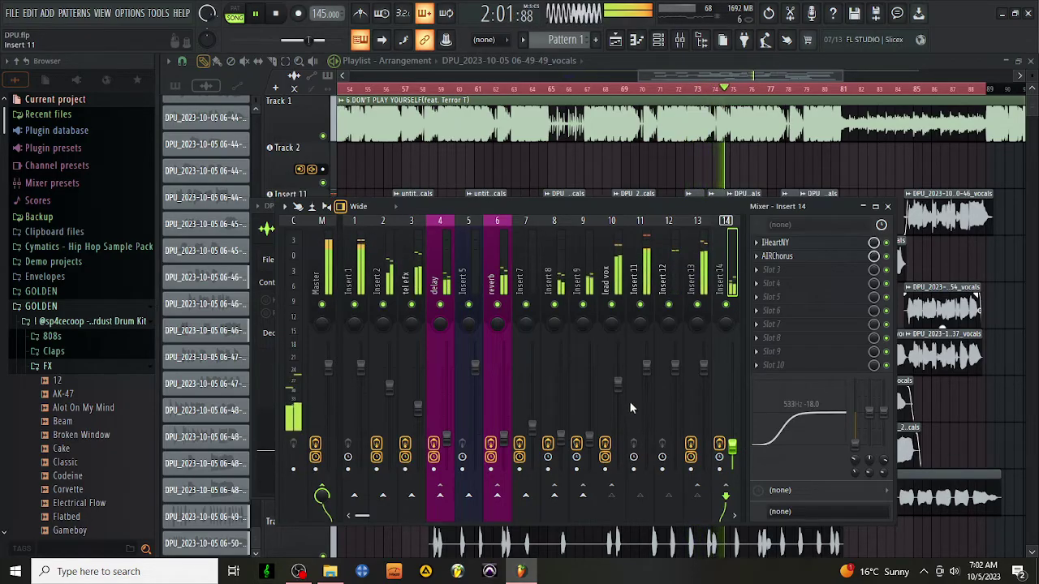
{"action": "left_click", "coordinate": [618, 383]}
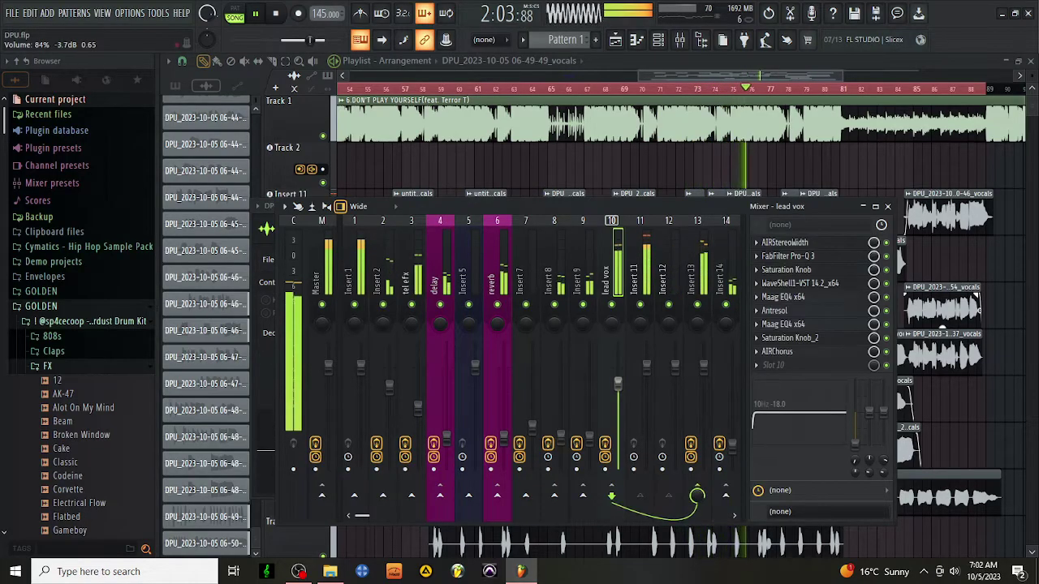
{"action": "left_click_drag", "start_coordinate": [618, 383], "coordinate": [621, 387]}
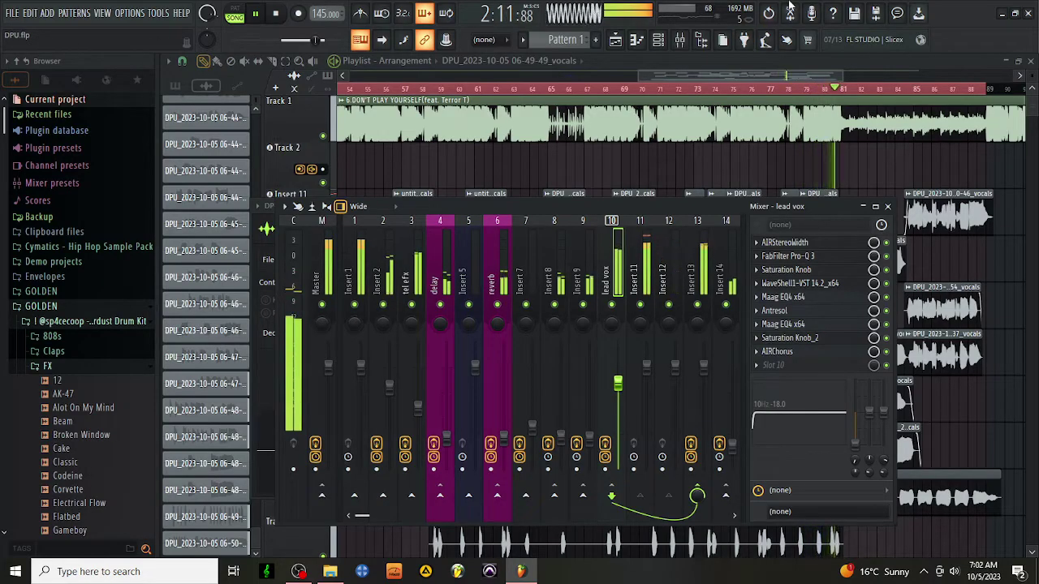
{"action": "left_click", "coordinate": [769, 13]}
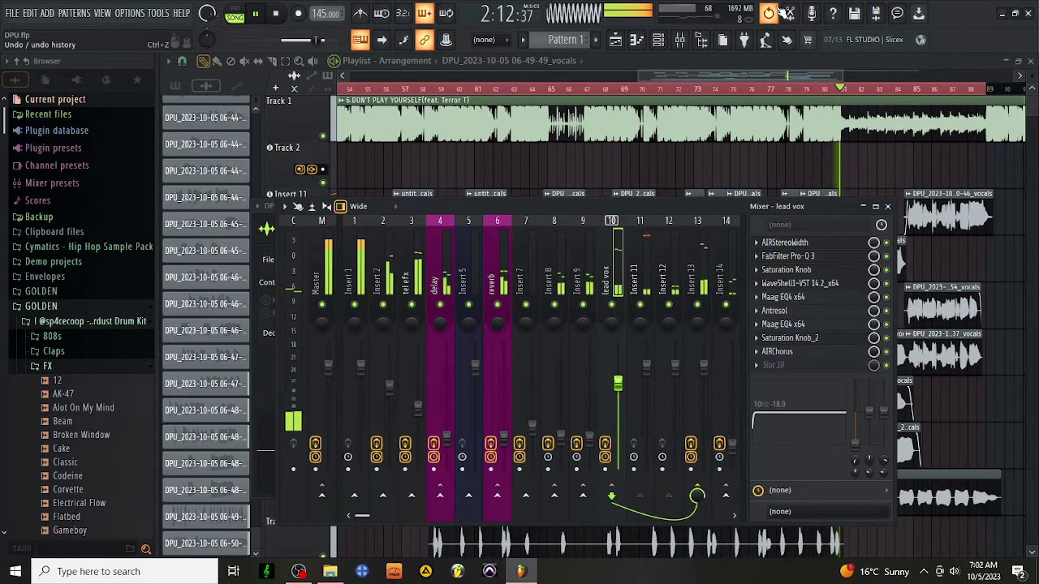
In the lead vox track's StudioRack, set the C4 fourth band gain to 7.2 and the second band gain to 3.5.
{"action": "left_click", "coordinate": [800, 283]}
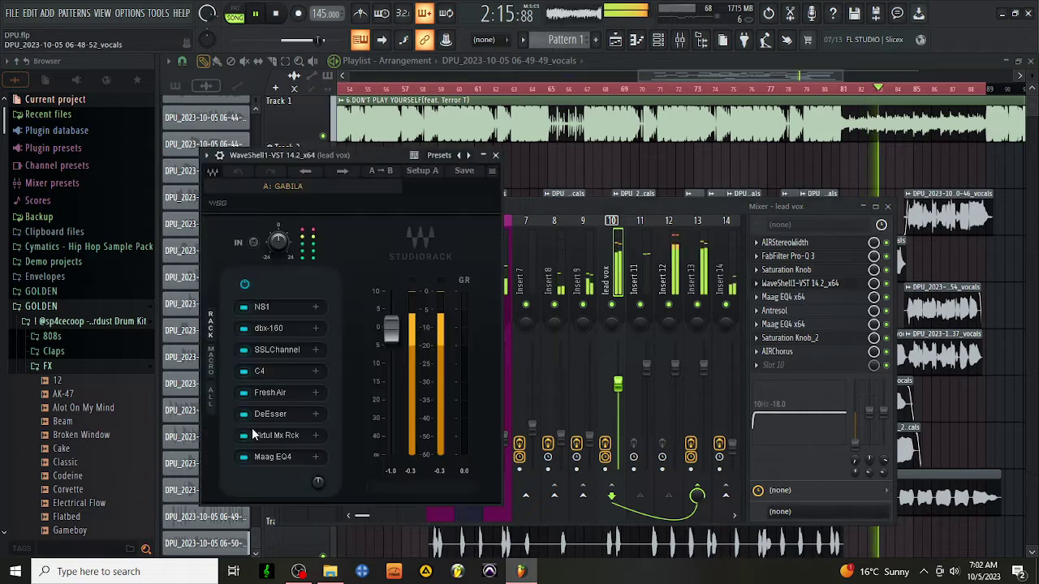
{"action": "left_click", "coordinate": [281, 369]}
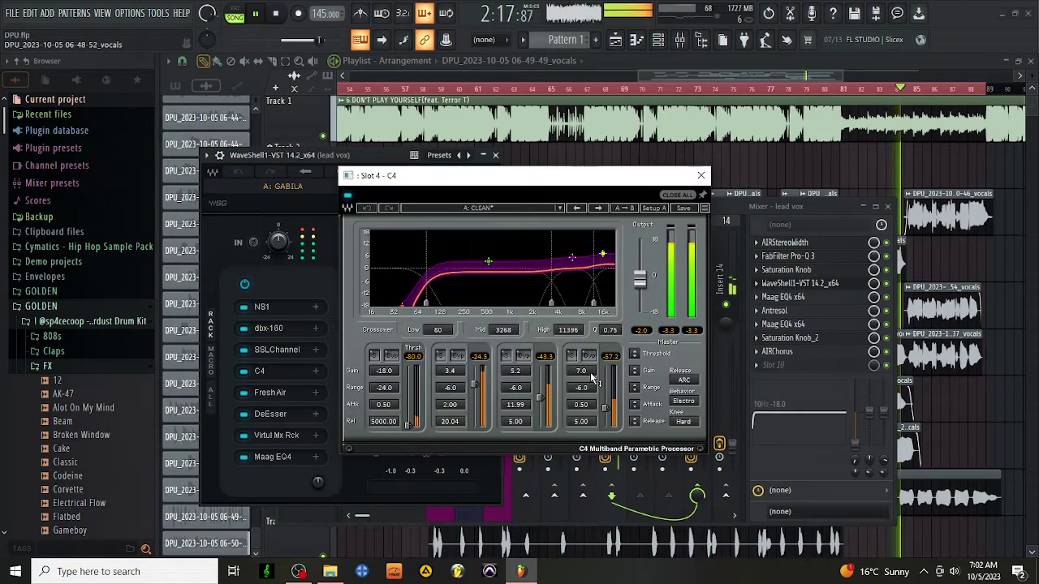
{"action": "scroll", "coordinate": [581, 371], "scroll_direction": "up", "scroll_amount": 2}
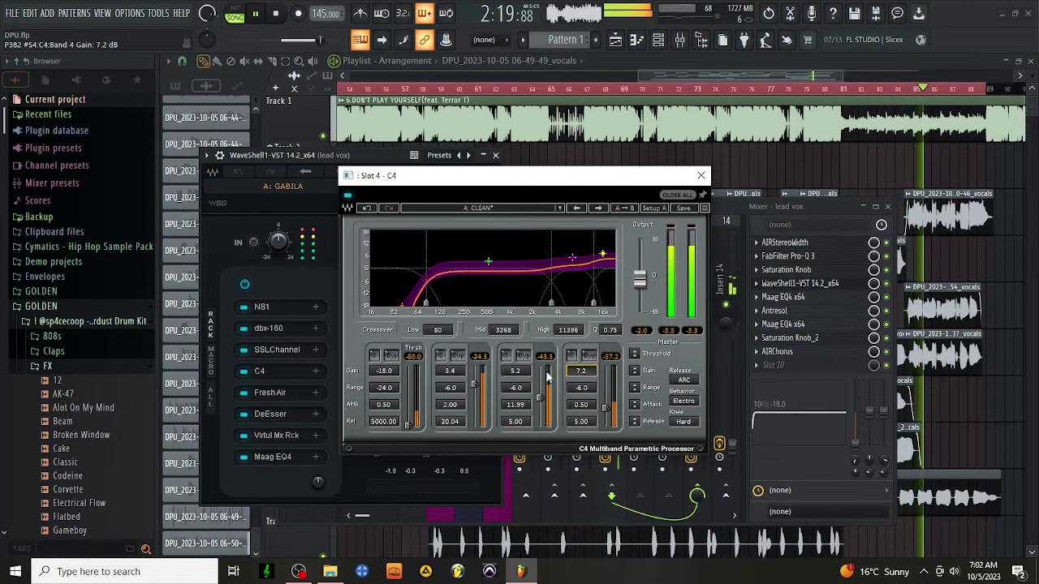
{"action": "scroll", "coordinate": [451, 371], "scroll_direction": "up", "scroll_amount": 1}
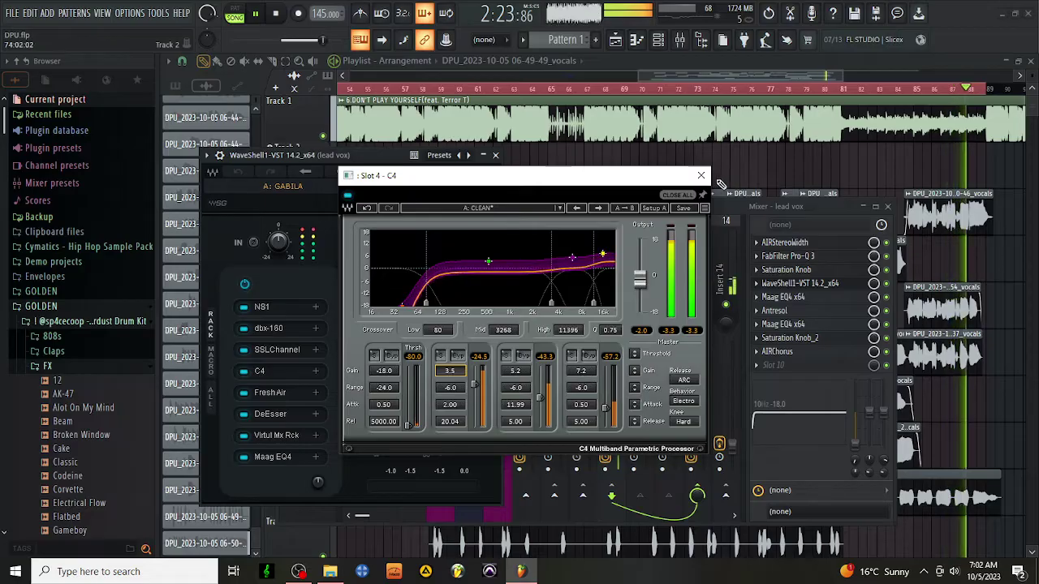
{"action": "left_click", "coordinate": [701, 175]}
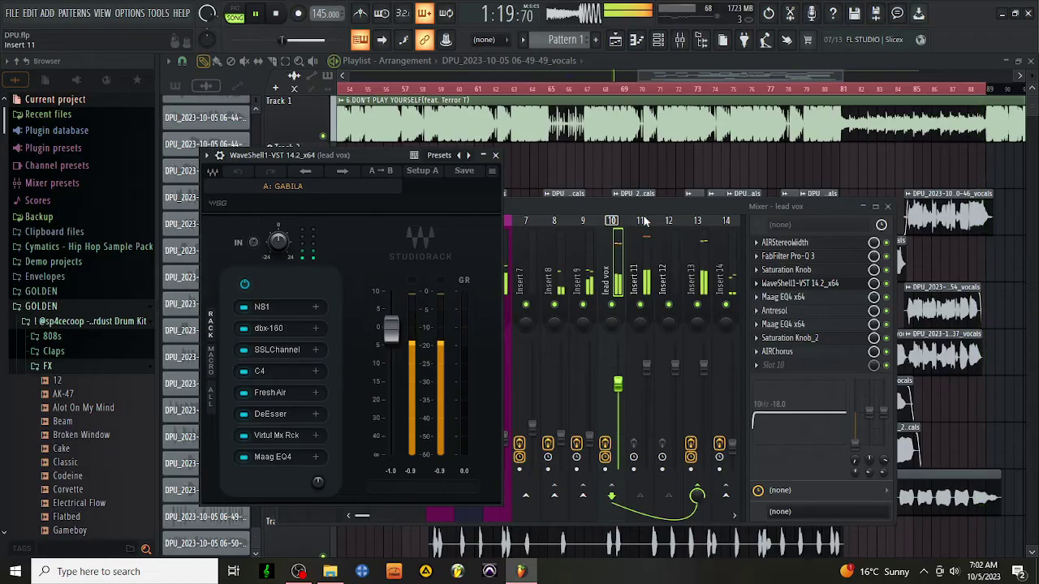
{"action": "left_click", "coordinate": [496, 156]}
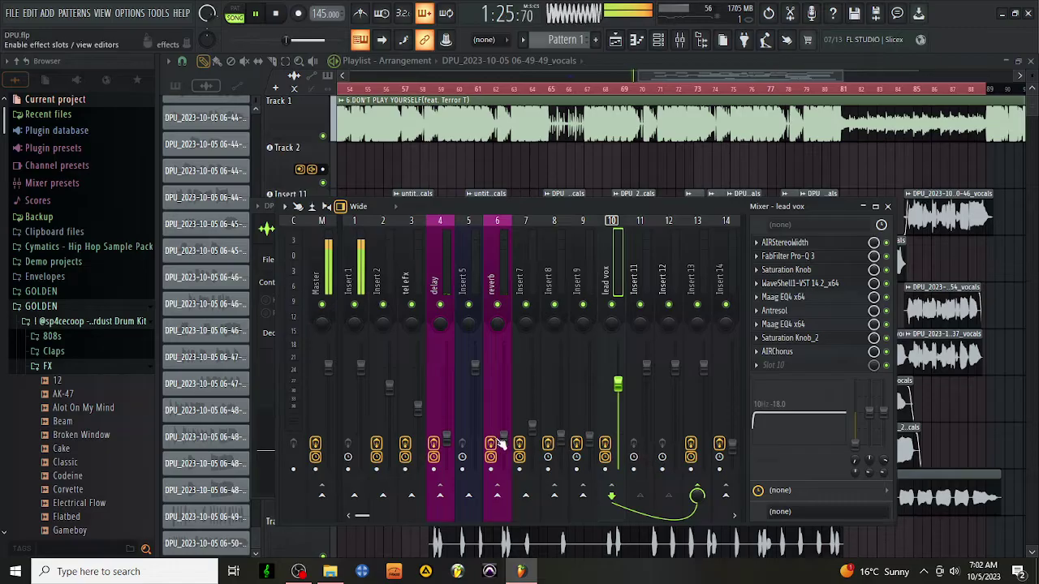
Compare the Modern and Classic EMT plate models in the reverb track's Rev PLATE-140.
{"action": "left_click", "coordinate": [503, 271]}
{"action": "left_click", "coordinate": [784, 243]}
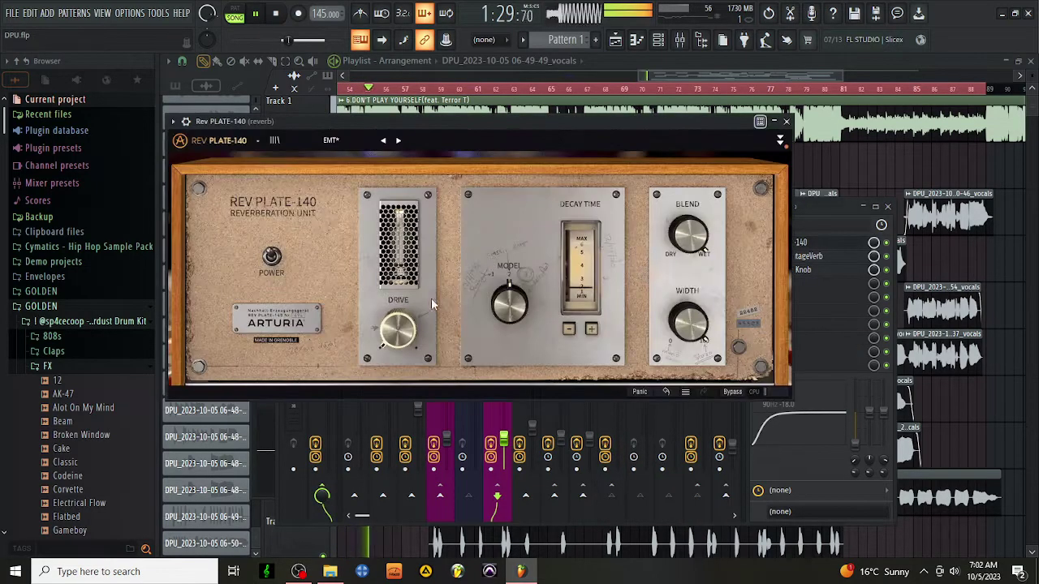
{"action": "left_click_drag", "start_coordinate": [525, 302], "coordinate": [571, 270]}
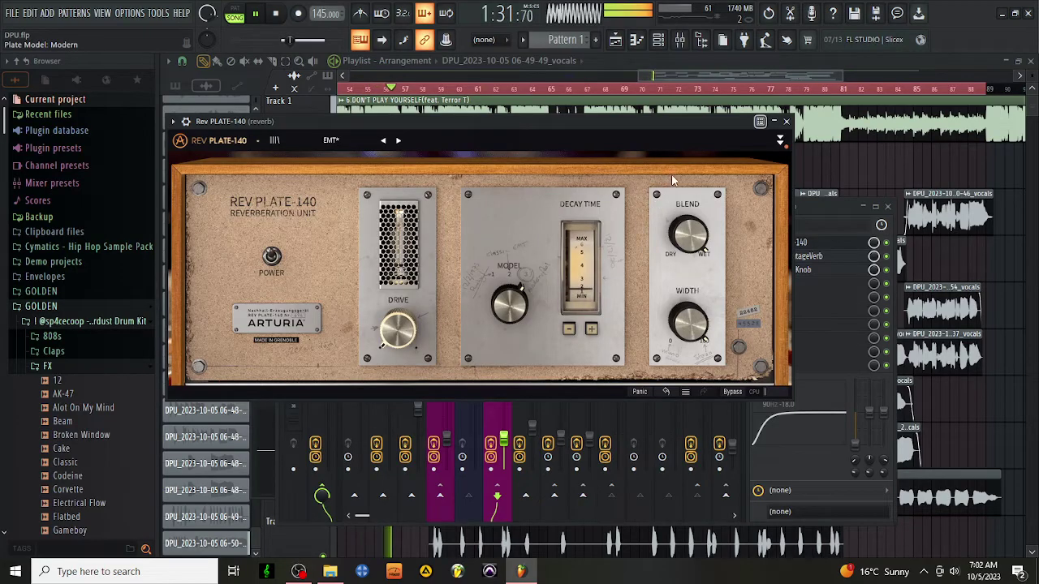
{"action": "left_click", "coordinate": [786, 121]}
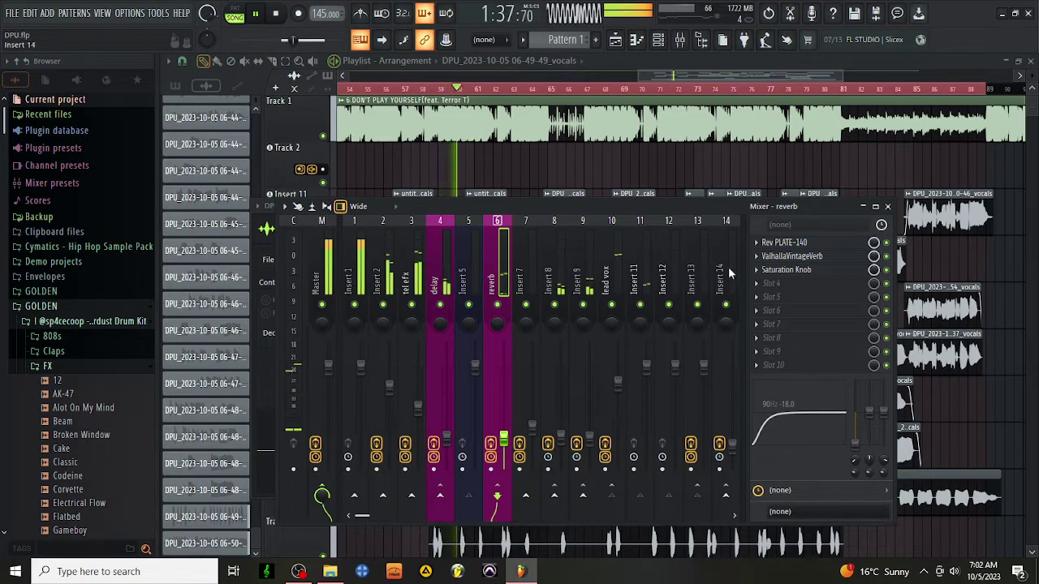
{"action": "left_click", "coordinate": [785, 243]}
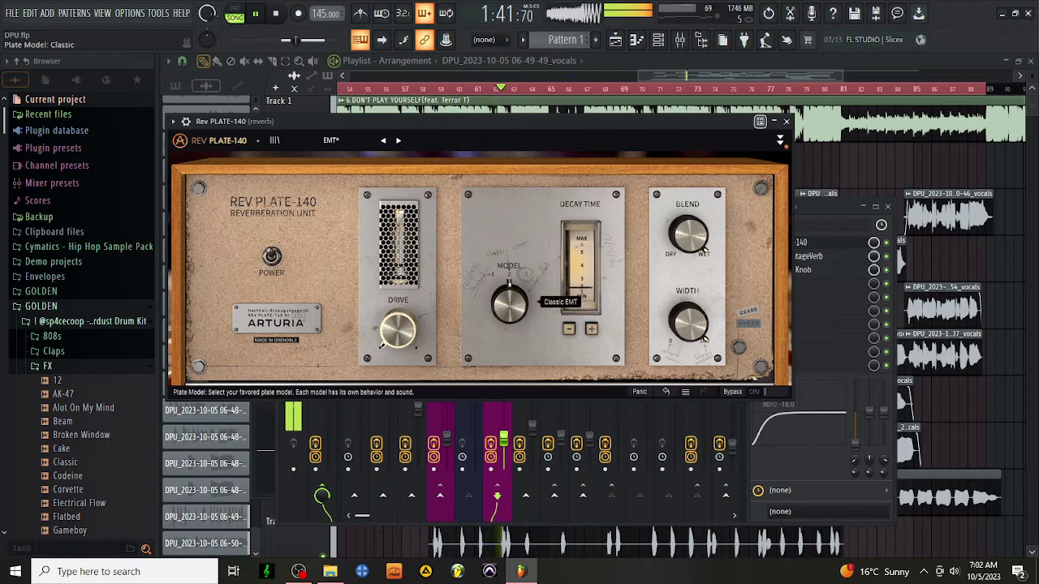
{"action": "left_click", "coordinate": [786, 122]}
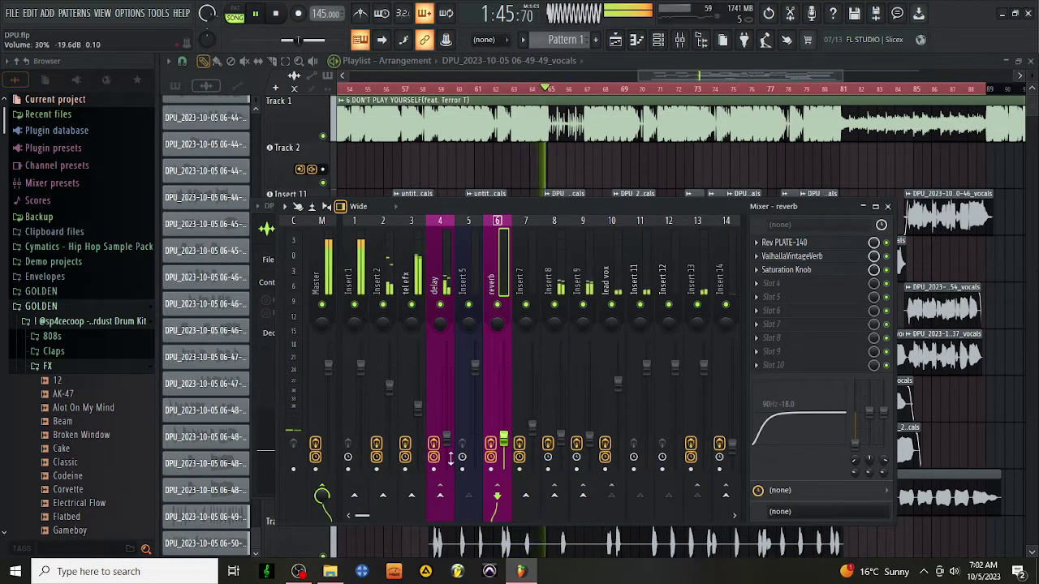
Toggle the LoFi mode of H-Delay in the delay track's StudioRack and slightly lower the delay track's volume.
{"action": "left_click", "coordinate": [446, 440]}
{"action": "left_click_drag", "start_coordinate": [446, 439], "coordinate": [446, 425]}
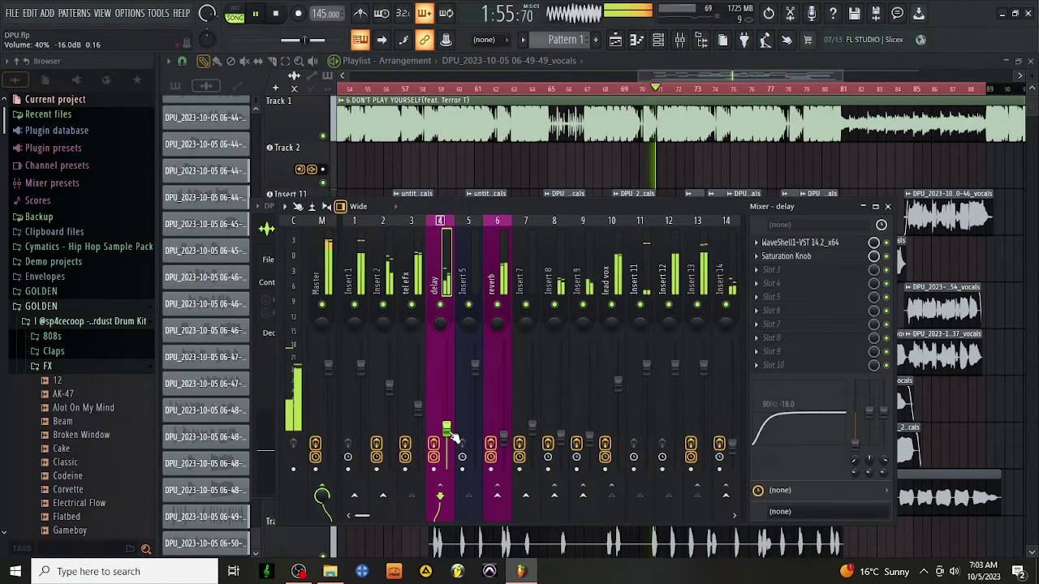
{"action": "left_click", "coordinate": [810, 248]}
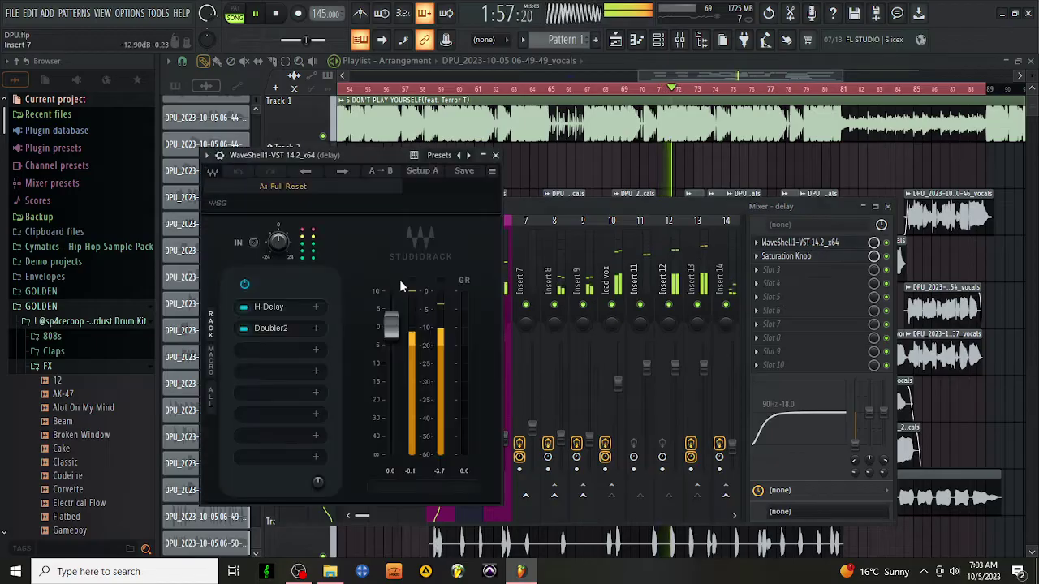
{"action": "left_click", "coordinate": [275, 309]}
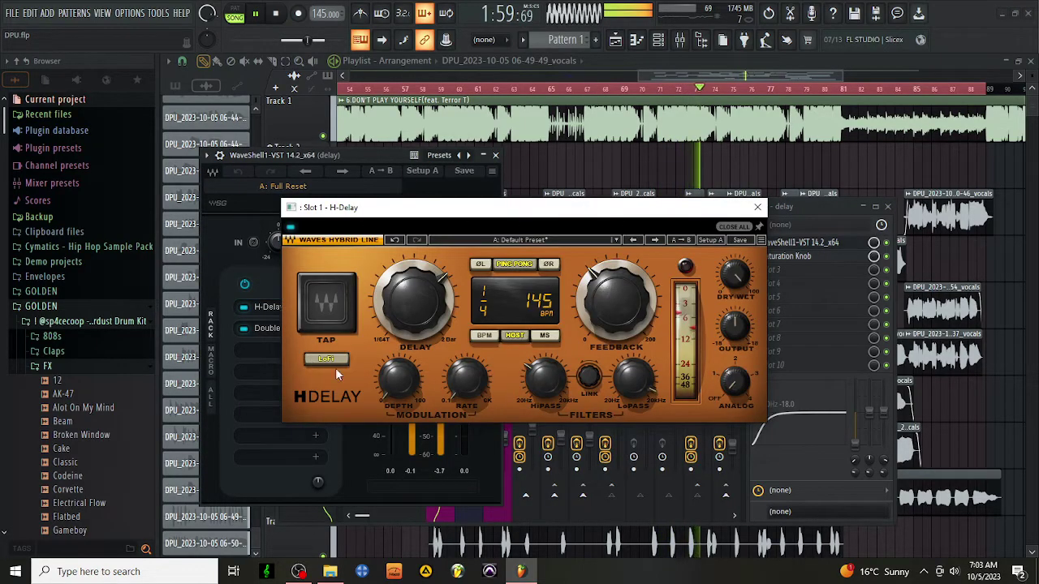
{"action": "left_click", "coordinate": [331, 361]}
{"action": "left_click", "coordinate": [757, 207]}
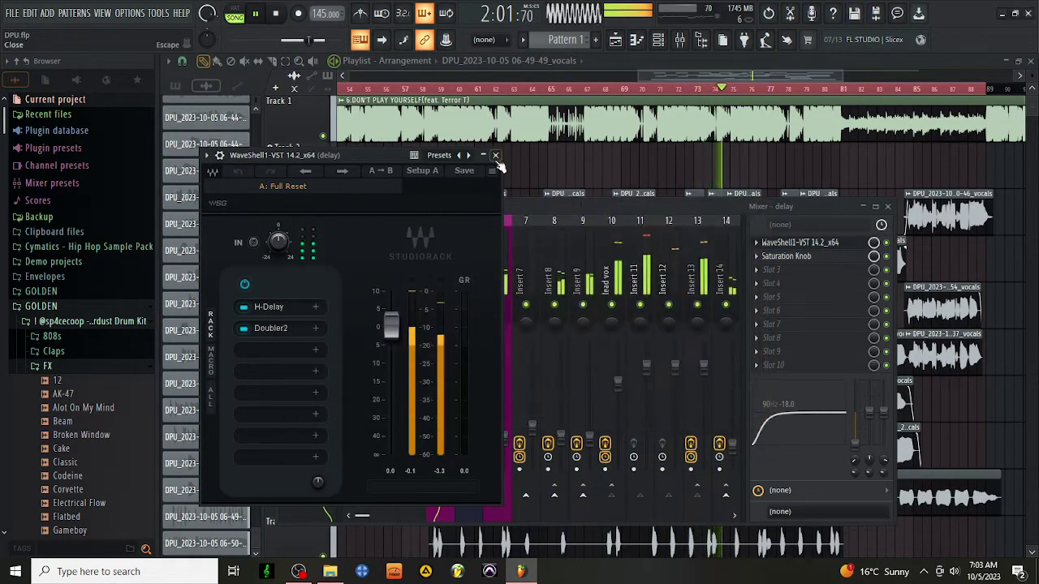
{"action": "left_click", "coordinate": [495, 155]}
{"action": "left_click_drag", "start_coordinate": [448, 445], "coordinate": [448, 453]}
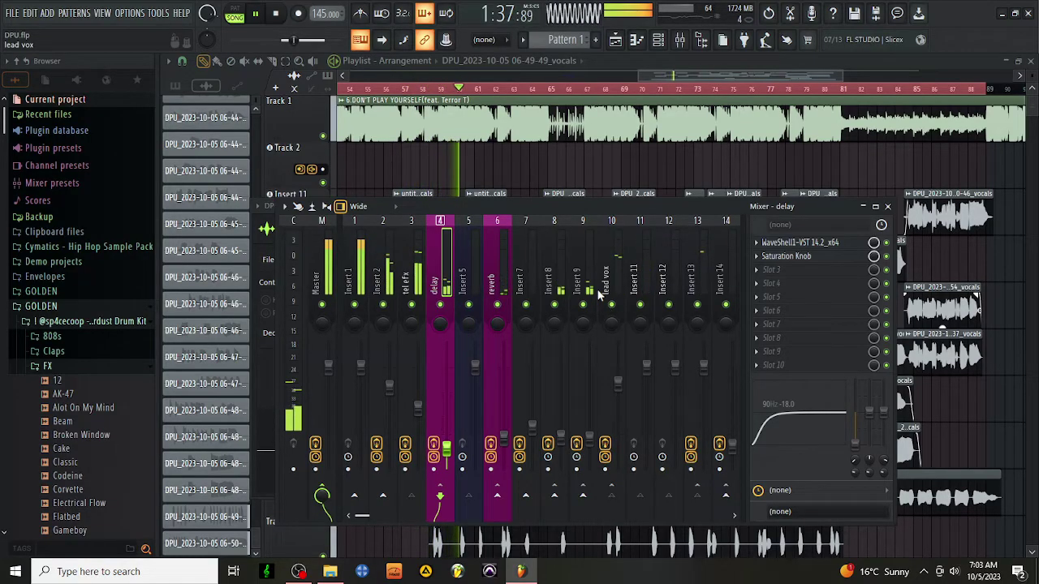
Set the output gain of Insert 13's Drawmer S73 to -3.8 dB.
{"action": "left_click", "coordinate": [690, 276]}
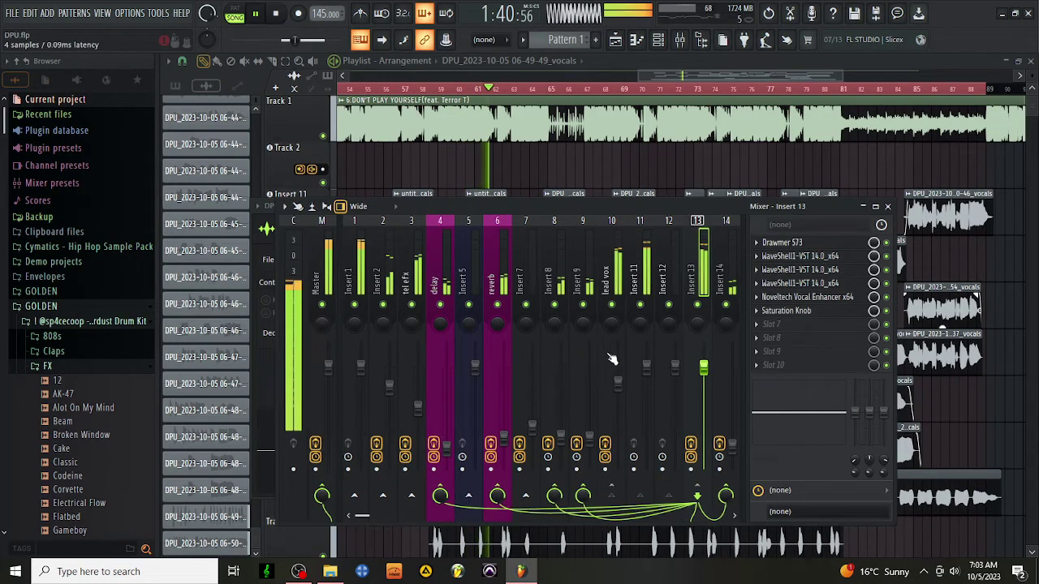
{"action": "left_click", "coordinate": [782, 242]}
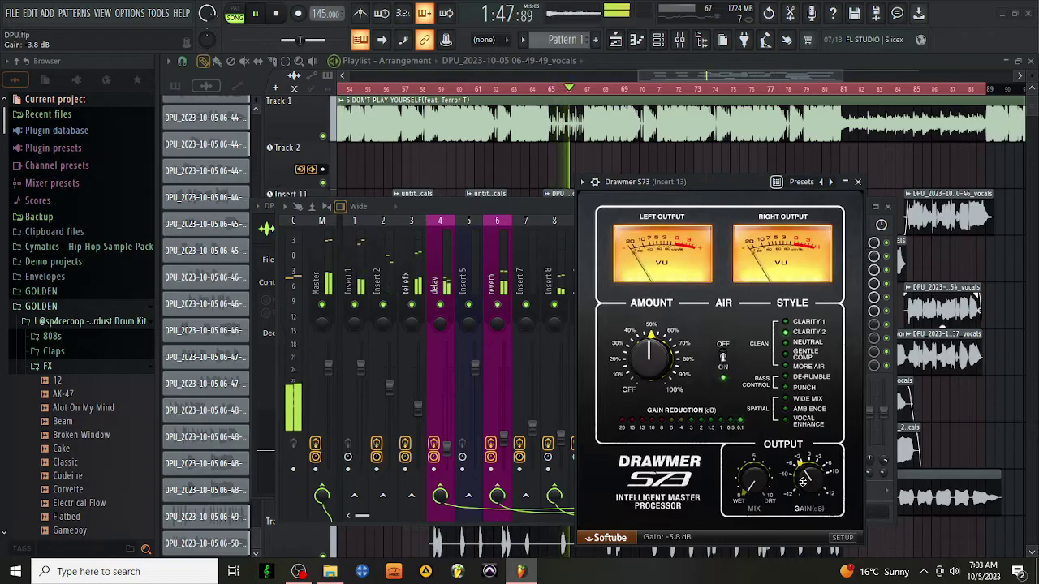
{"action": "left_click", "coordinate": [857, 182]}
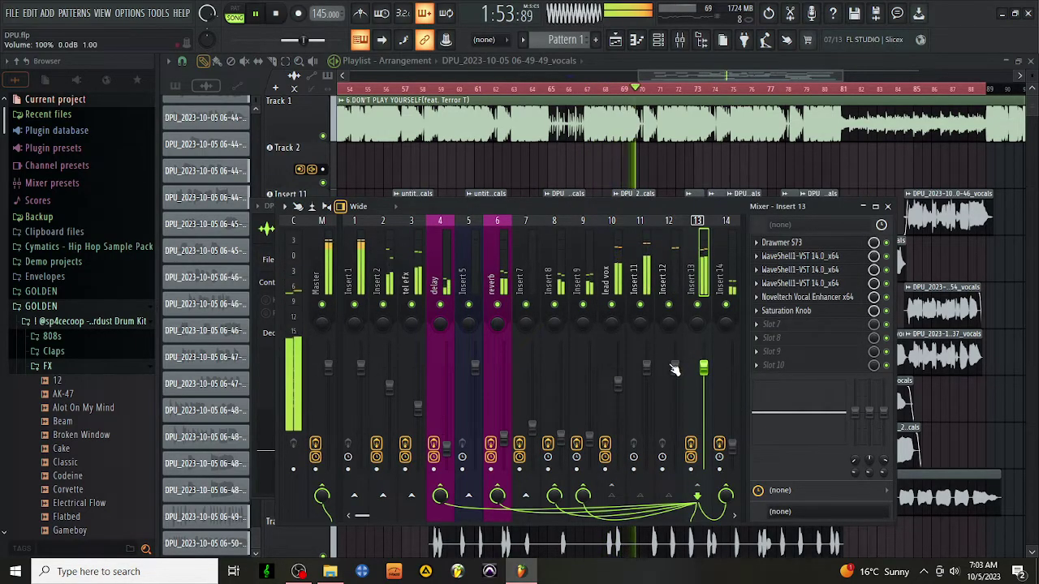
In the playlist, trim the start of the Track 9 vocal clip to just after bar 57 and cut out the short gap late in bar 65.
{"action": "key", "text": "F9"}
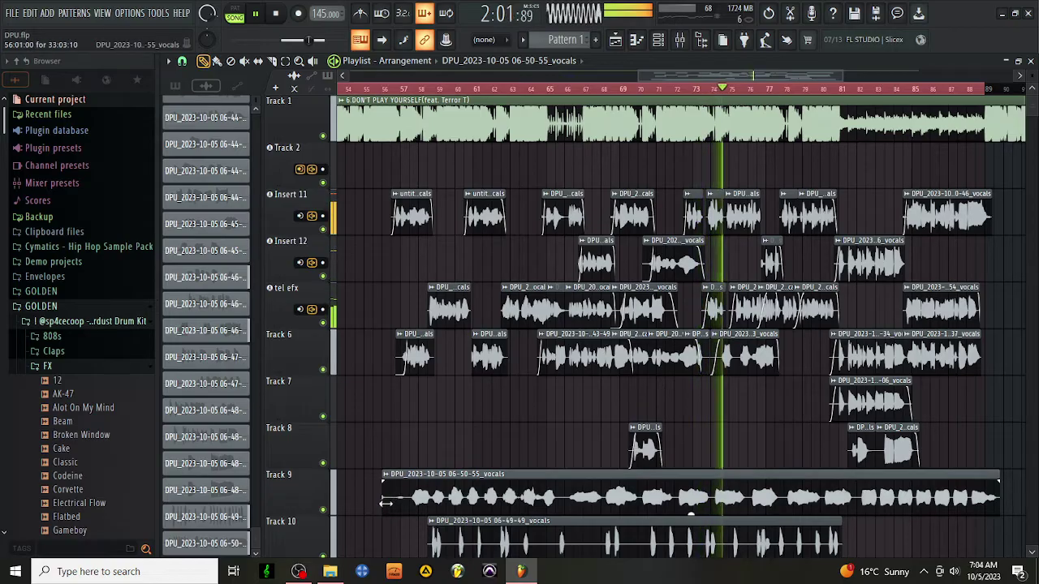
{"action": "left_click_drag", "start_coordinate": [386, 503], "coordinate": [410, 503]}
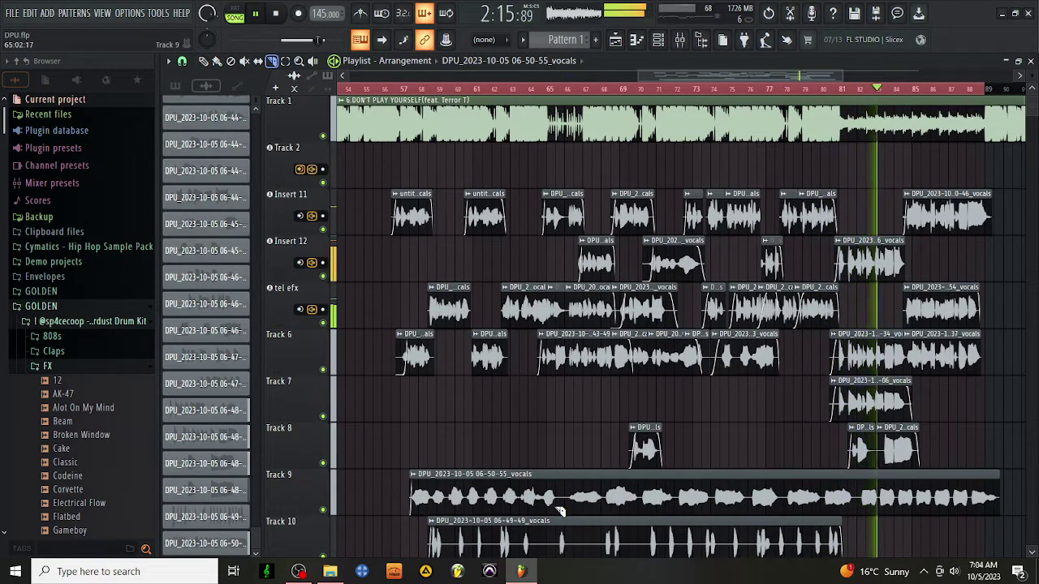
{"action": "left_click", "coordinate": [565, 480]}
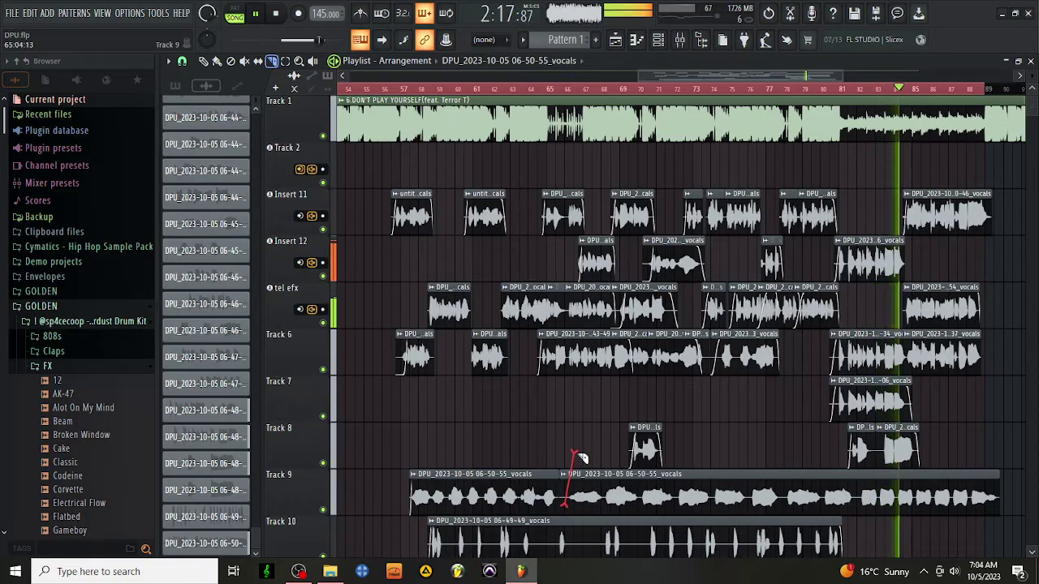
{"action": "left_click_drag", "start_coordinate": [581, 457], "coordinate": [581, 457]}
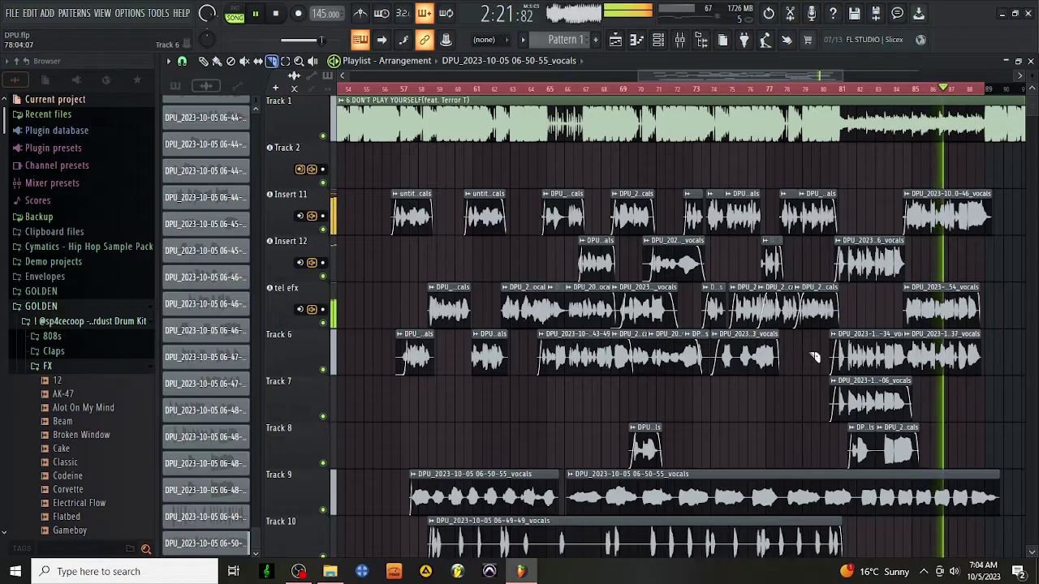
{"action": "left_click", "coordinate": [203, 61]}
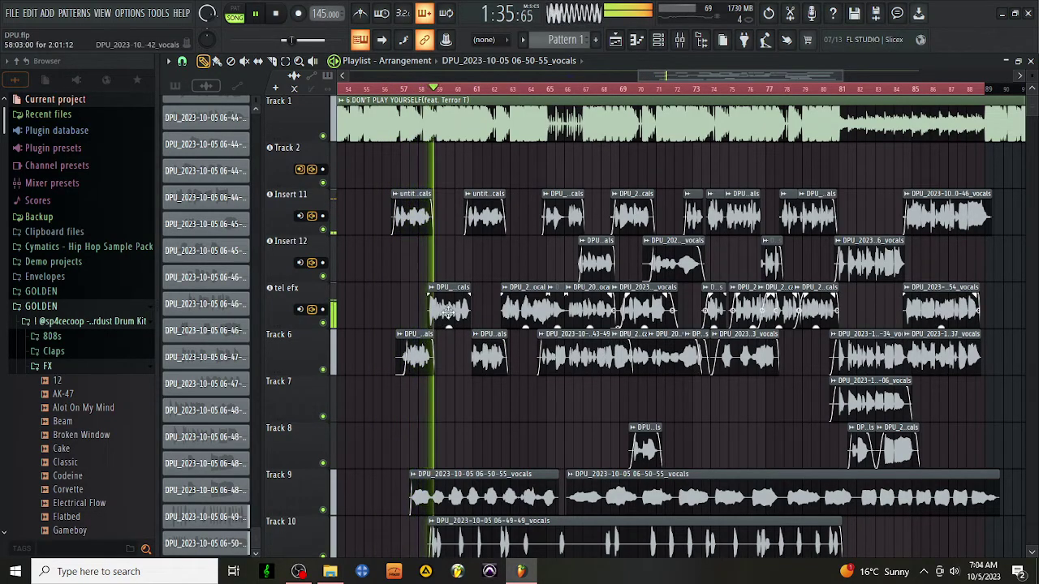
Slightly raise the tel efx track's volume in the mixer and return to the playlist.
{"action": "key", "text": "F9"}
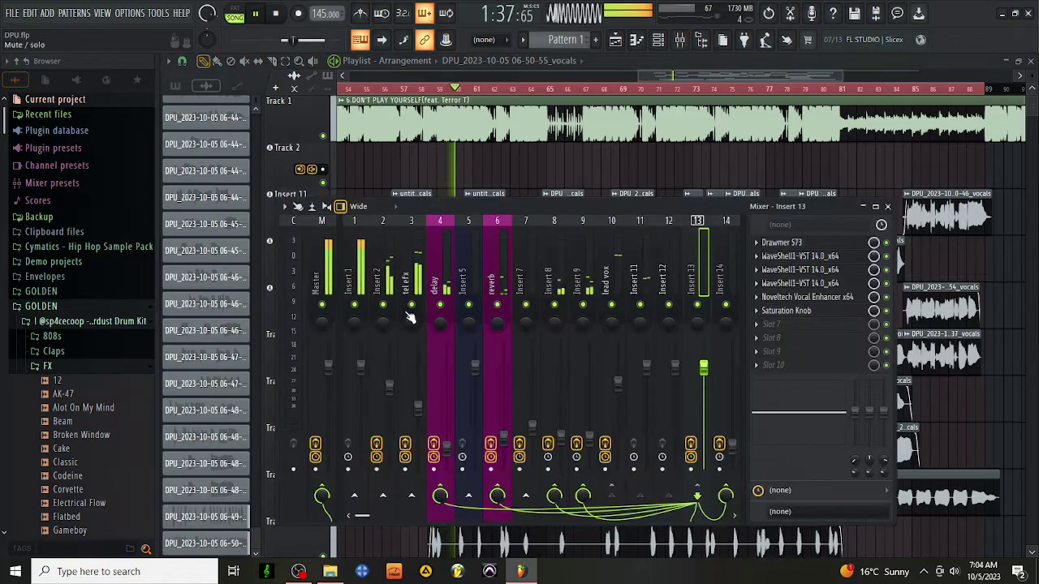
{"action": "left_click", "coordinate": [417, 404]}
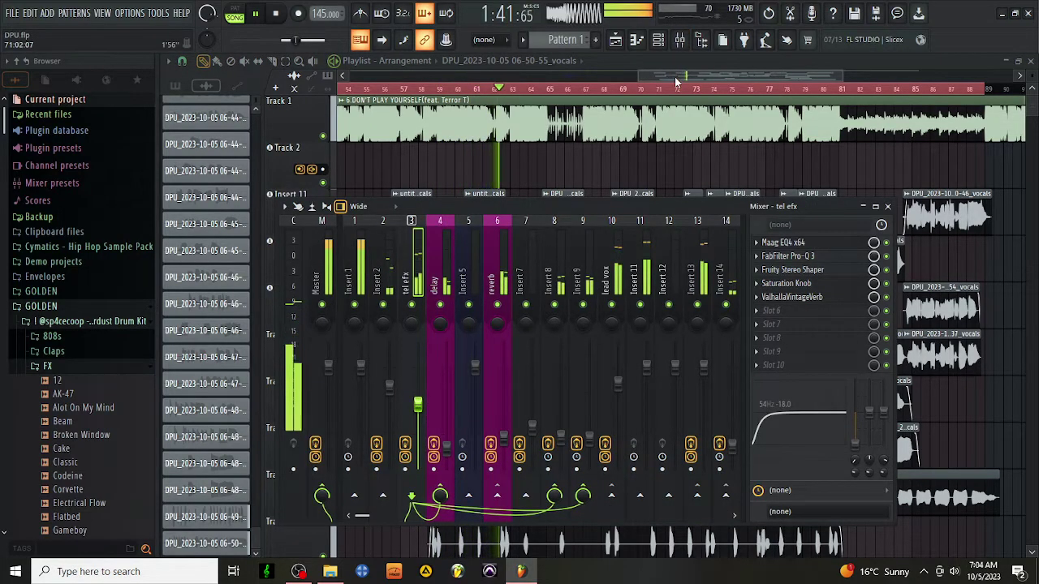
{"action": "key", "text": "F9"}
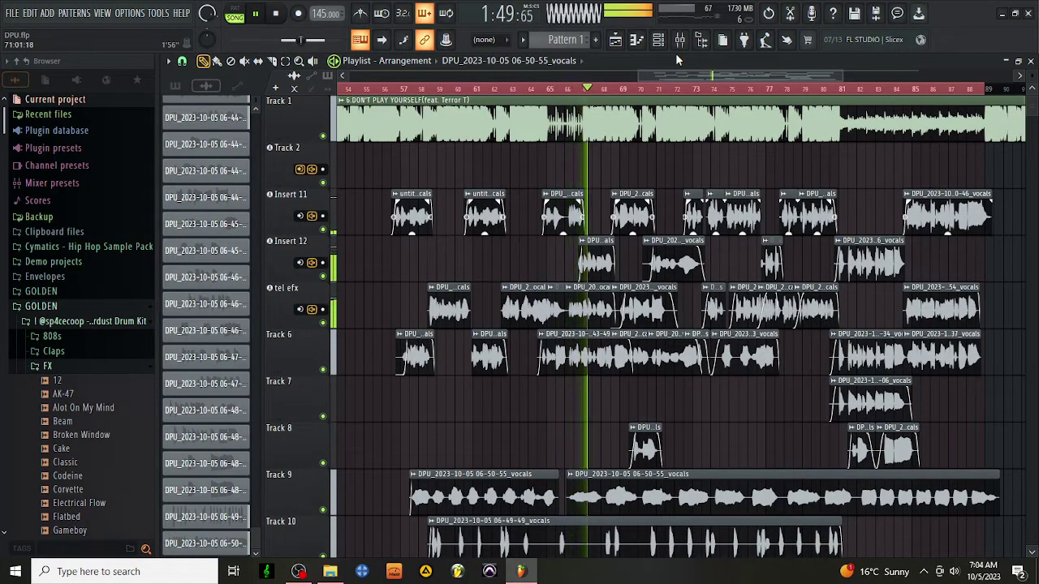
{"action": "left_click", "coordinate": [680, 43]}
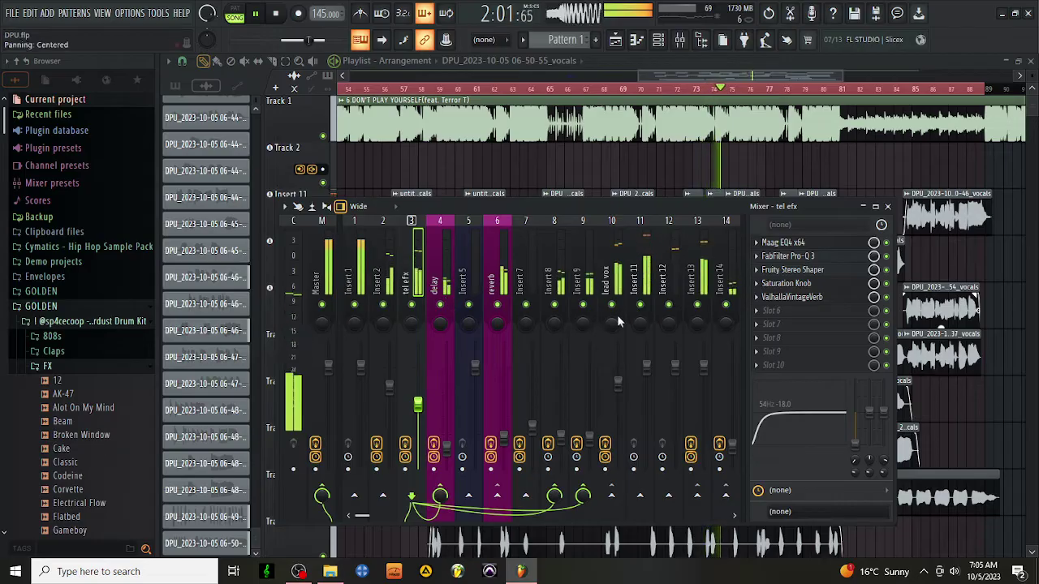
{"action": "key", "text": "F9"}
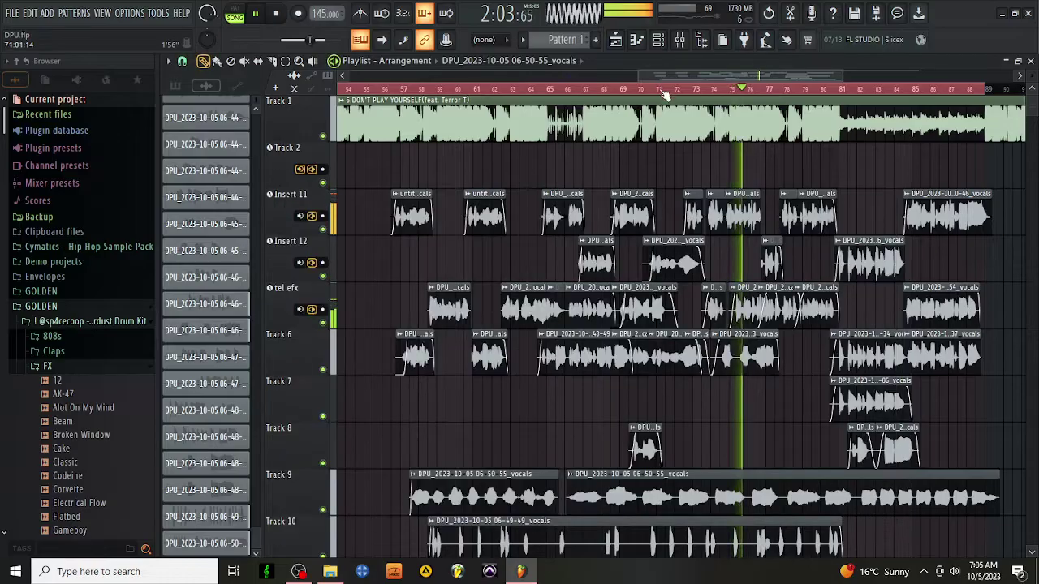
Slightly raise the volume of the Insert 11 vocal clip near bar 73 and set the Insert 12 clip near bar 77 to 88% volume.
{"action": "left_click", "coordinate": [675, 91]}
{"action": "double_click", "coordinate": [496, 217]}
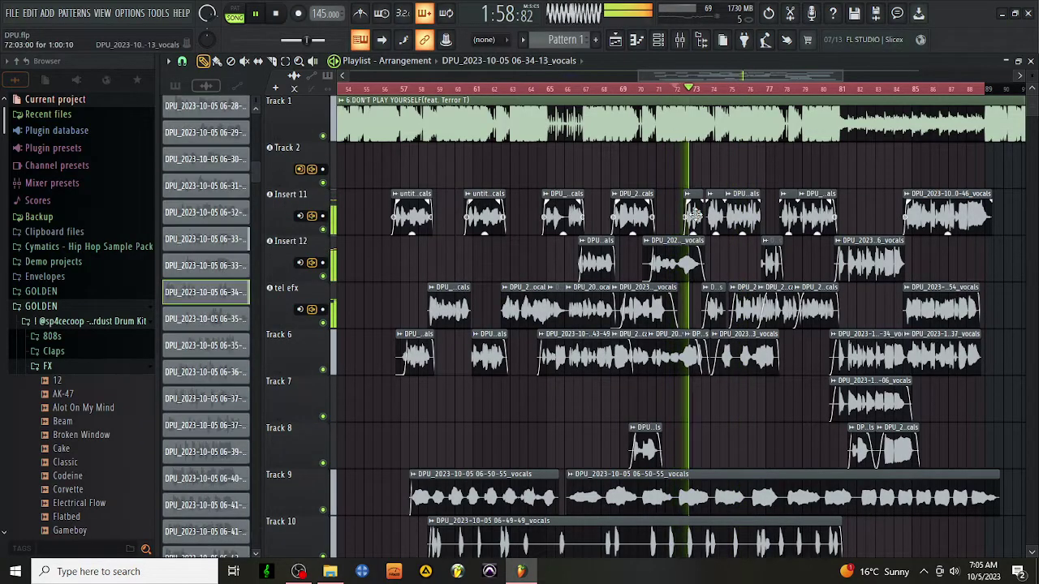
{"action": "left_click_drag", "start_coordinate": [435, 143], "coordinate": [435, 140]}
{"action": "key", "text": "space"}
{"action": "key", "text": "space"}
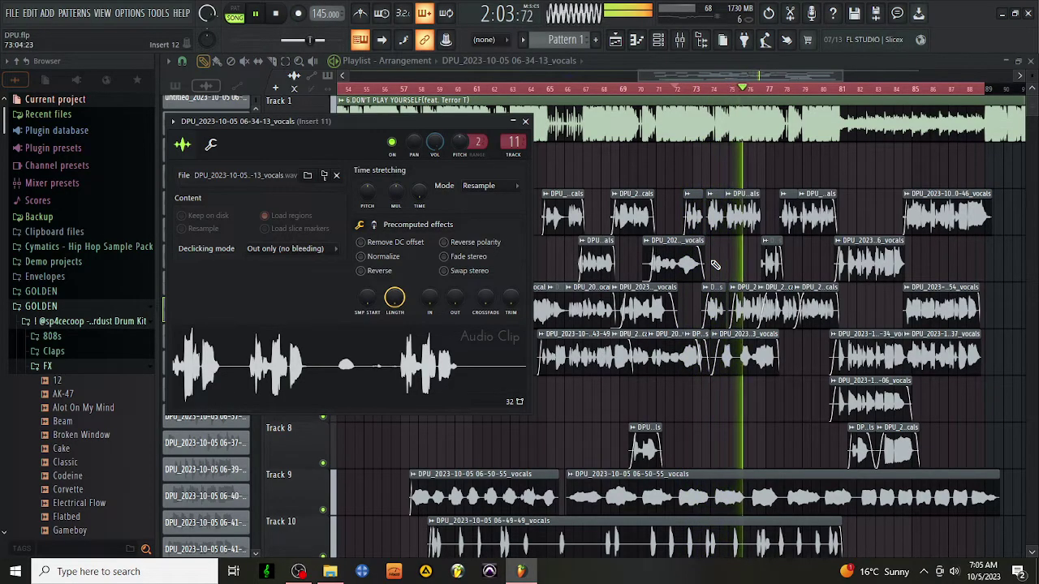
{"action": "double_click", "coordinate": [769, 263]}
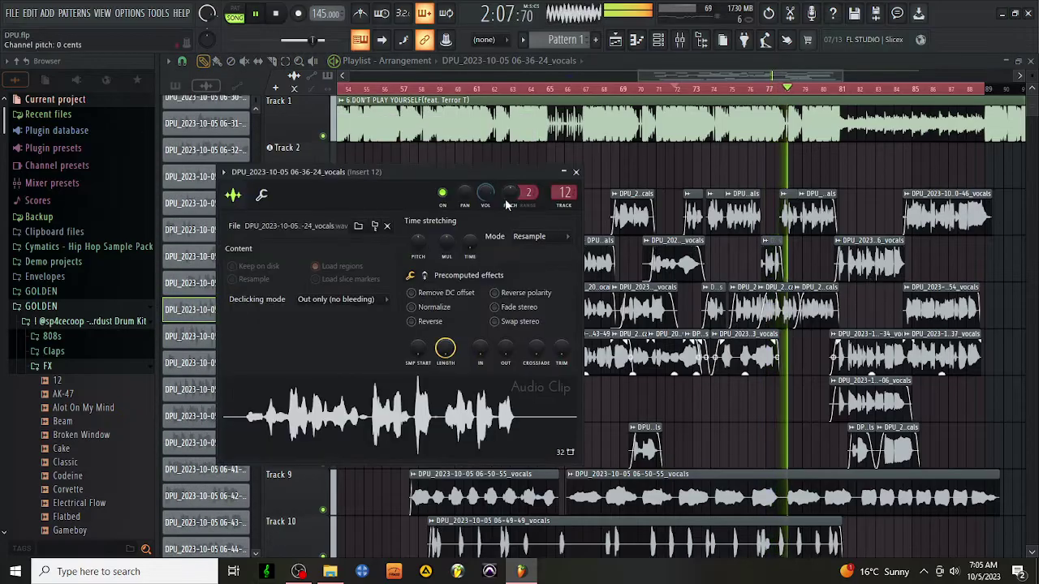
{"action": "left_click_drag", "start_coordinate": [487, 196], "coordinate": [487, 187]}
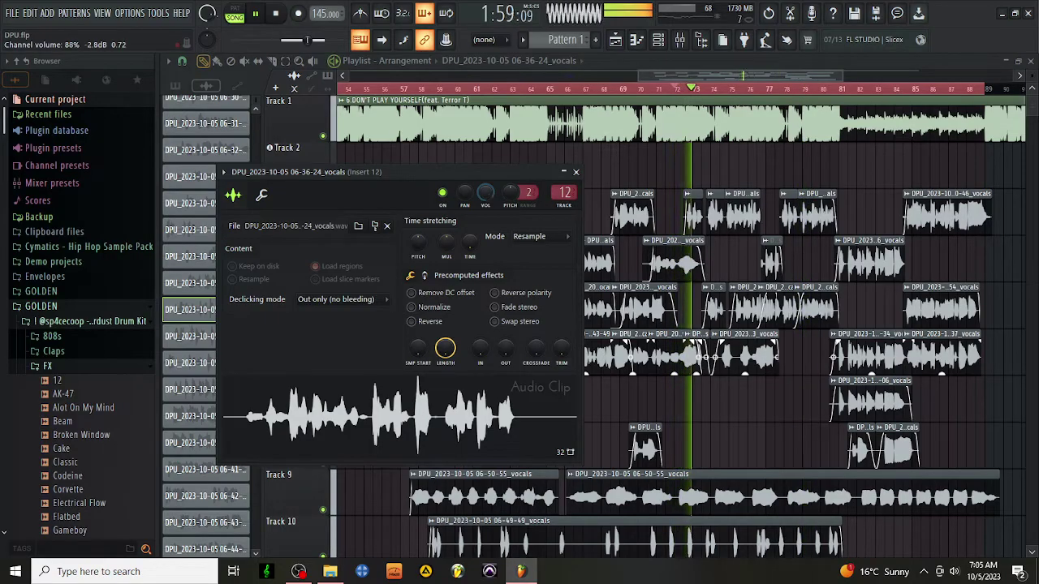
Check the channel settings of the Insert 11 vocal clips between bars 74 and 80 and of the Insert 12 clip at bar 81.
{"action": "double_click", "coordinate": [511, 237]}
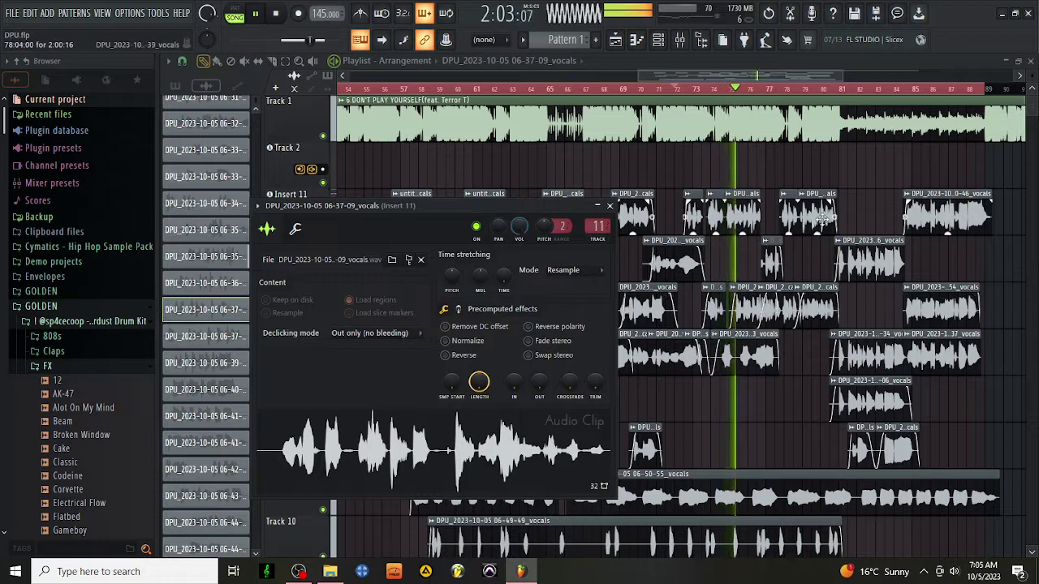
{"action": "double_click", "coordinate": [822, 218]}
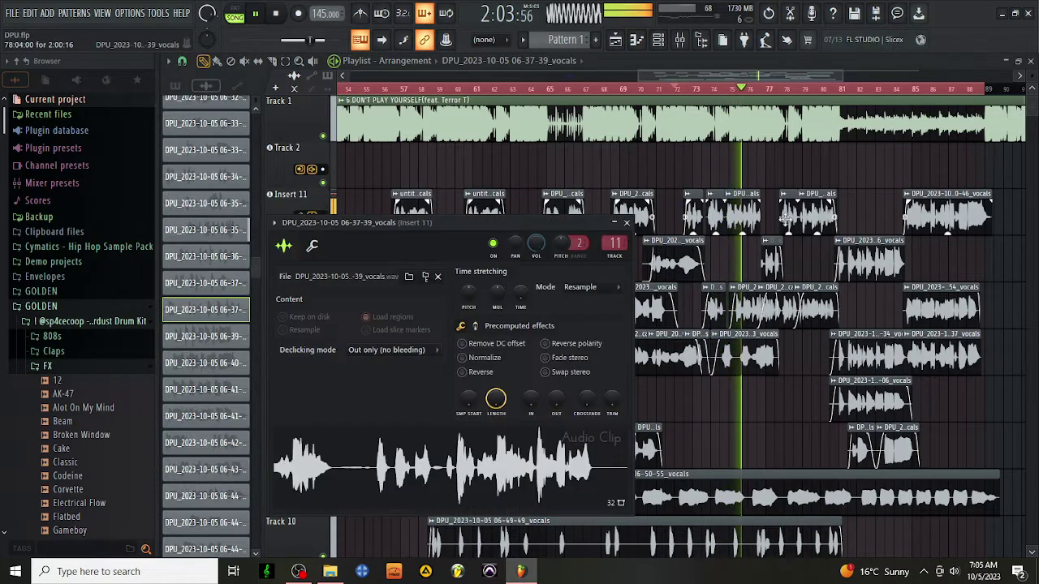
{"action": "double_click", "coordinate": [733, 218]}
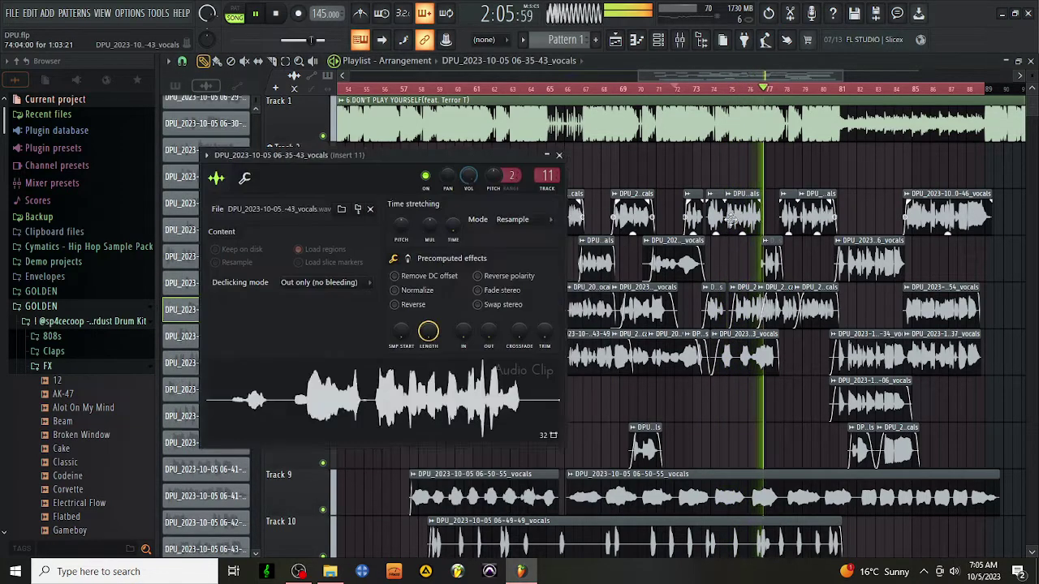
{"action": "double_click", "coordinate": [870, 258]}
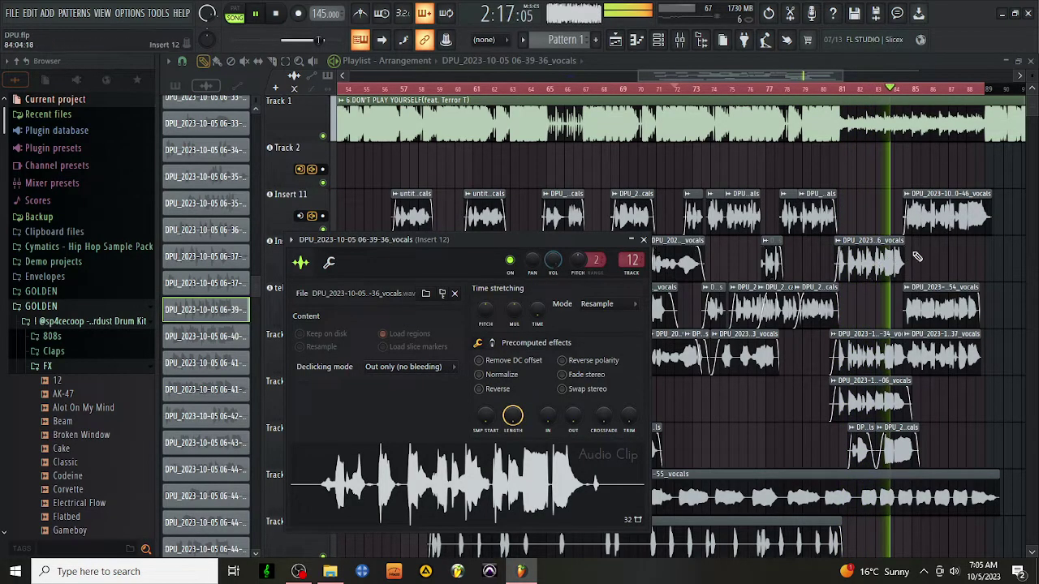
Place a copy of the last Insert 11 vocal clip on Track 10 at the same bar and make it unique.
{"action": "left_click", "coordinate": [873, 262]}
{"action": "scroll", "coordinate": [937, 471], "scroll_direction": "down", "scroll_amount": 1}
{"action": "scroll", "coordinate": [937, 470], "scroll_direction": "down", "scroll_amount": 1}
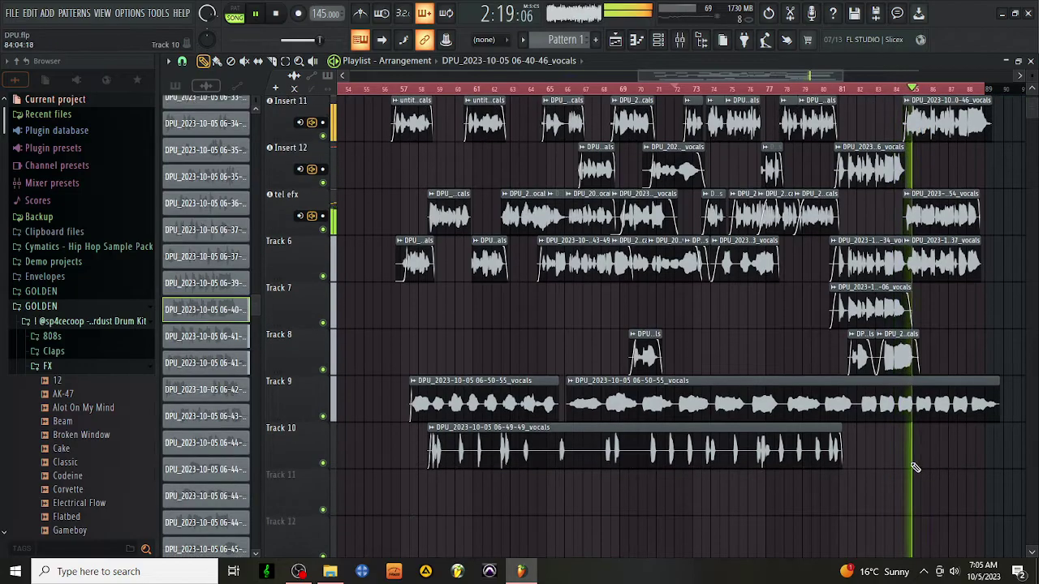
{"action": "left_click", "coordinate": [908, 442]}
{"action": "right_click", "coordinate": [907, 438]}
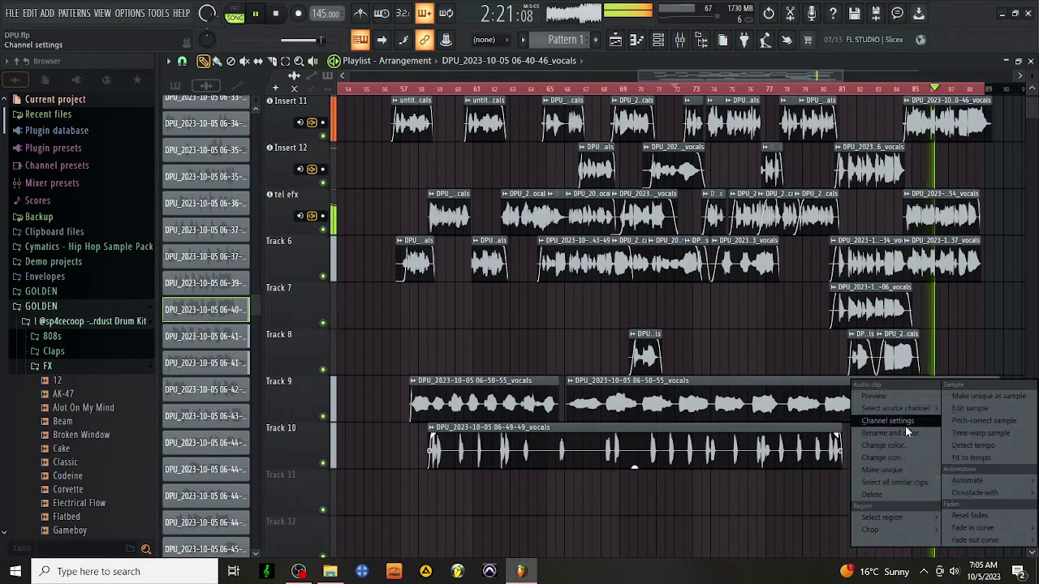
{"action": "left_click", "coordinate": [914, 475]}
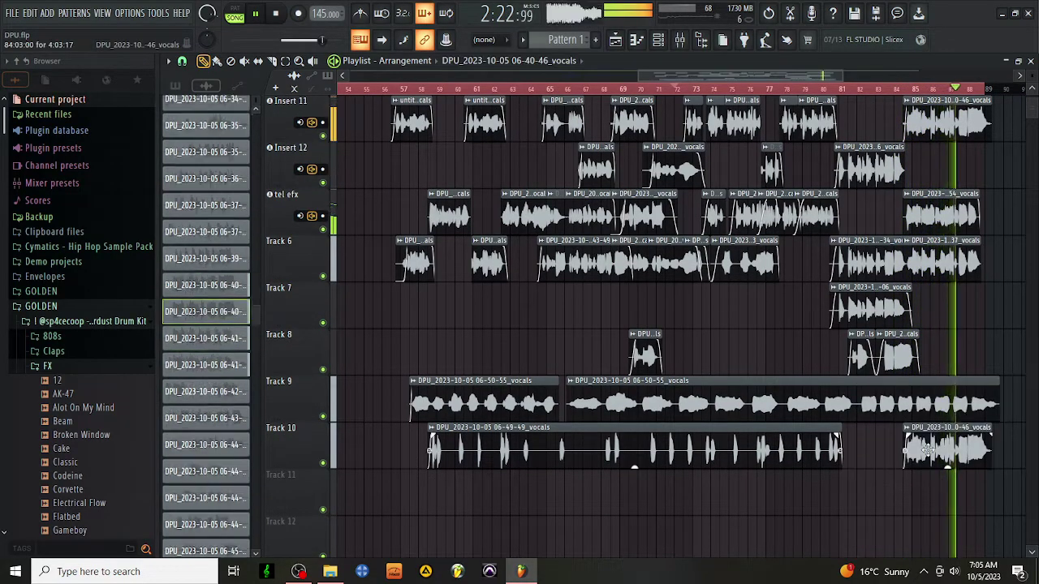
Route the copied vocal clip on Track 10 to the lead vox mixer track.
{"action": "double_click", "coordinate": [927, 450]}
{"action": "key", "text": "space"}
{"action": "scroll", "coordinate": [621, 265], "scroll_direction": "down", "scroll_amount": 7}
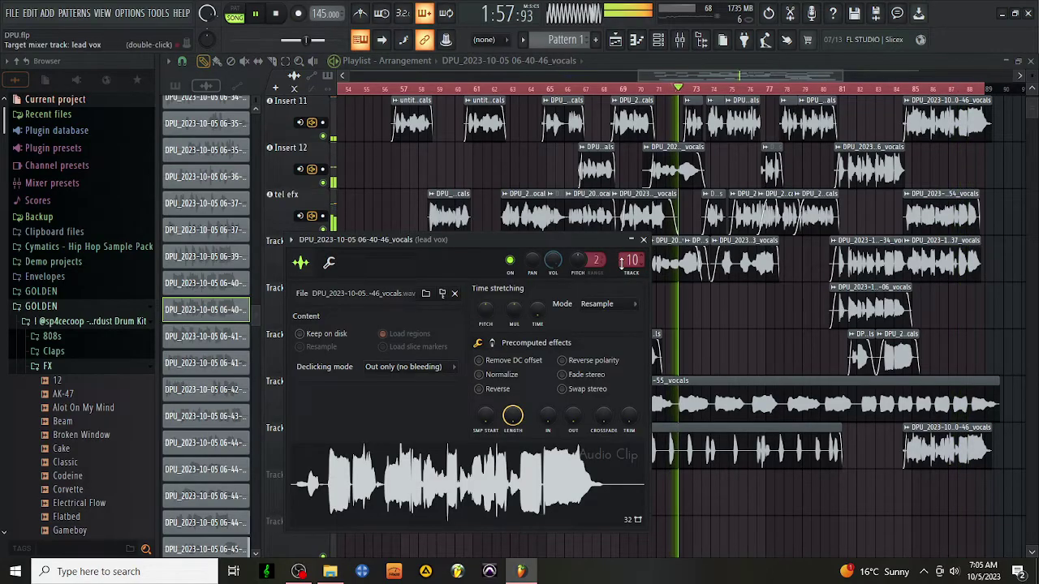
Route the copied Track 10 vocal clip to the reverb mixer track and trim it to span about bar 86 to bar 88.
{"action": "scroll", "coordinate": [622, 265], "scroll_direction": "down", "scroll_amount": 1}
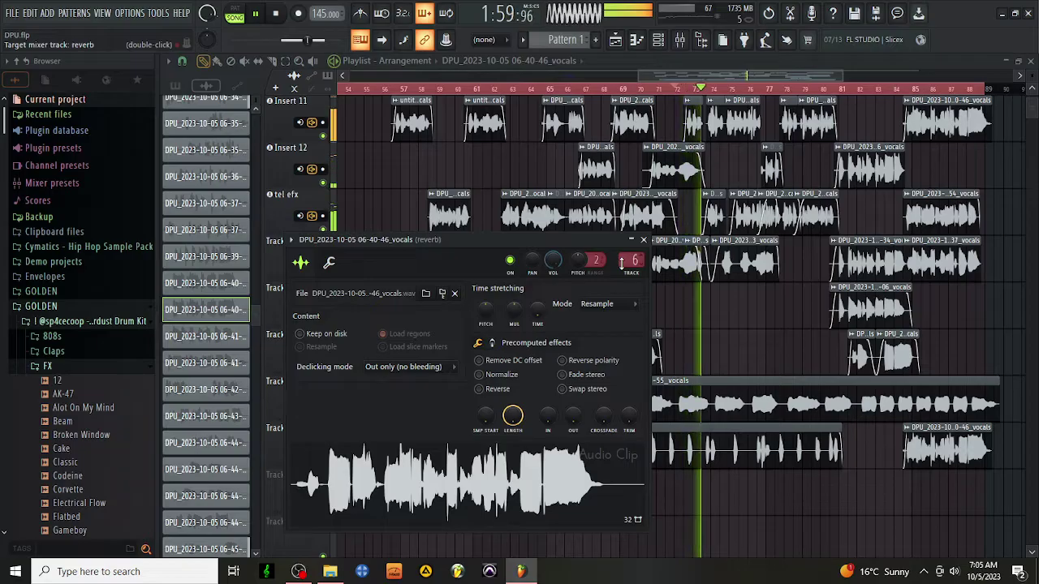
{"action": "left_click_drag", "start_coordinate": [906, 466], "coordinate": [947, 473]}
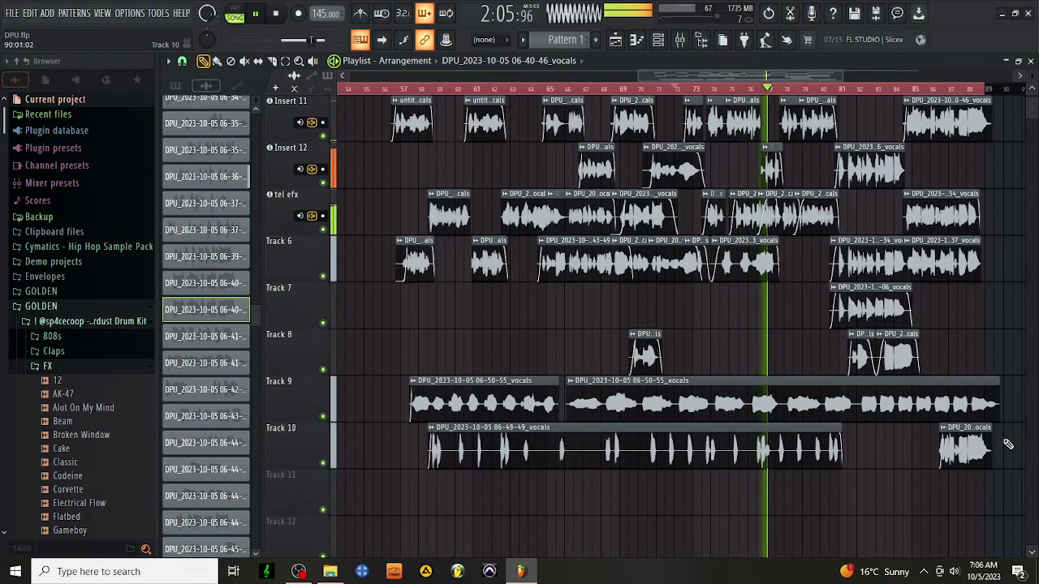
{"action": "left_click_drag", "start_coordinate": [982, 430], "coordinate": [966, 433]}
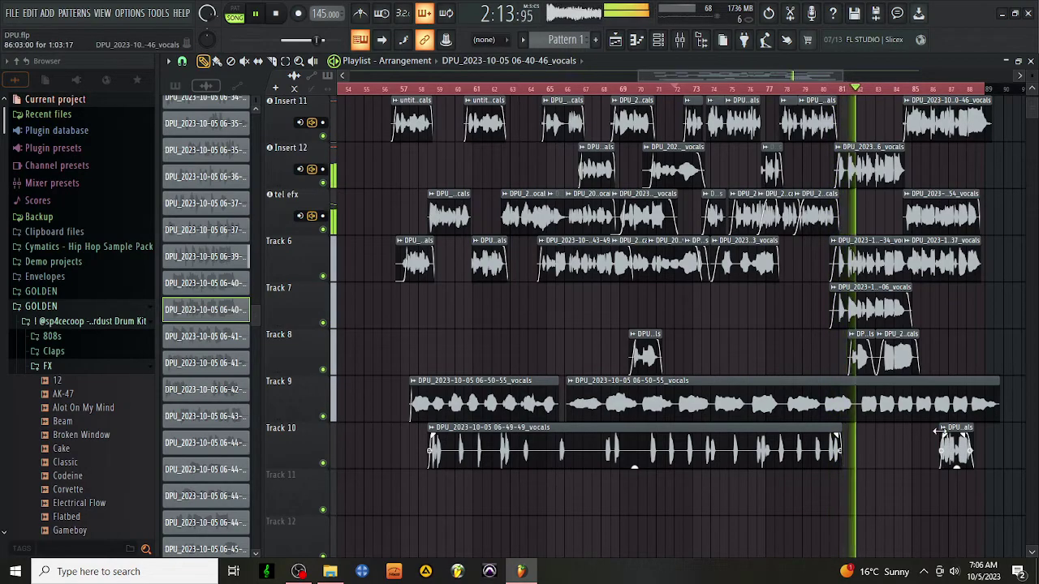
{"action": "left_click_drag", "start_coordinate": [943, 434], "coordinate": [949, 432]}
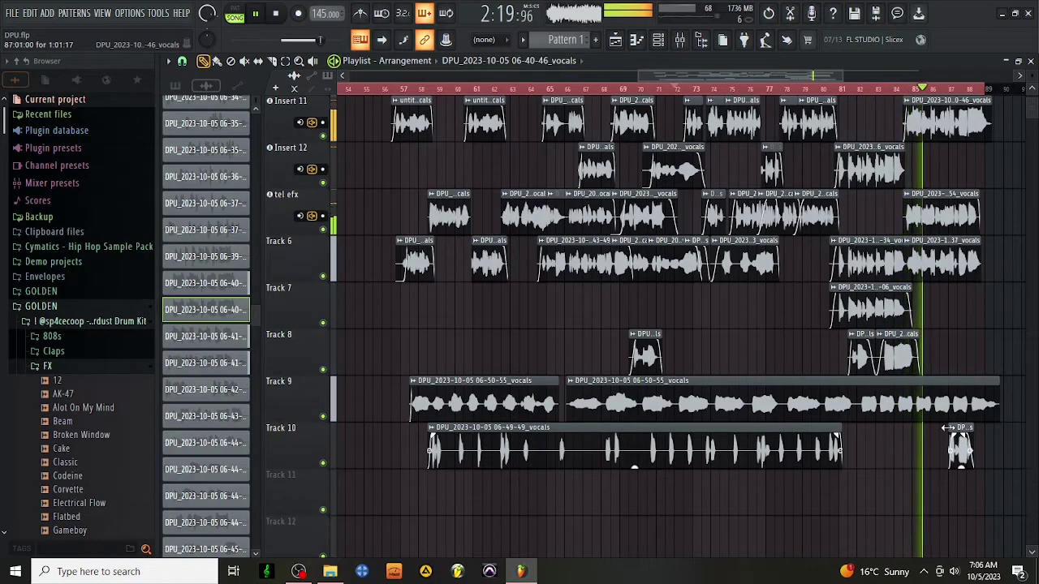
{"action": "left_click_drag", "start_coordinate": [950, 430], "coordinate": [940, 428]}
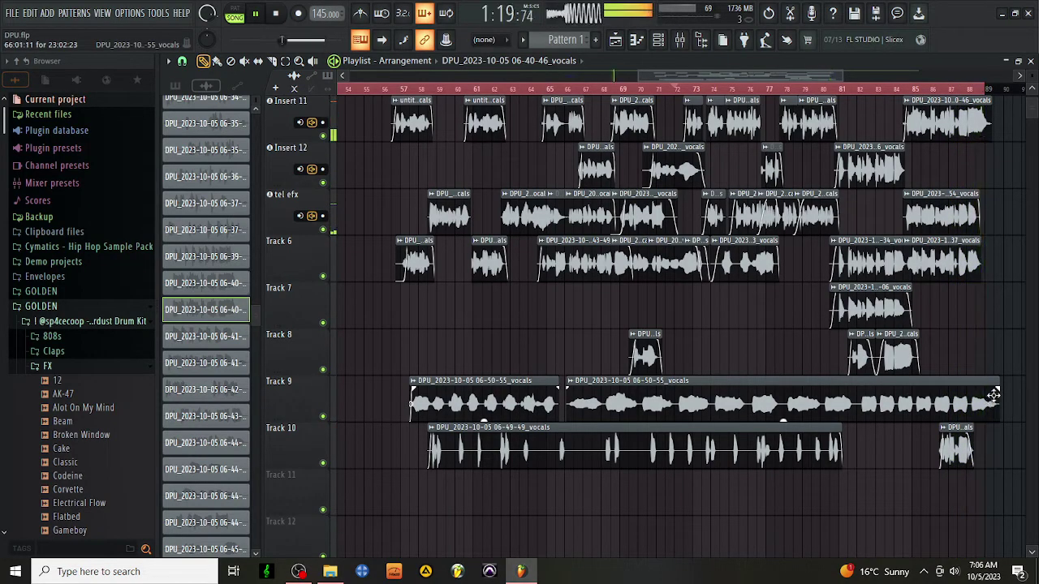
Check the Track 1 beat clip's channel volume and the master track's level while playing from about bar 49.
{"action": "scroll", "coordinate": [948, 357], "scroll_direction": "up", "scroll_amount": 2}
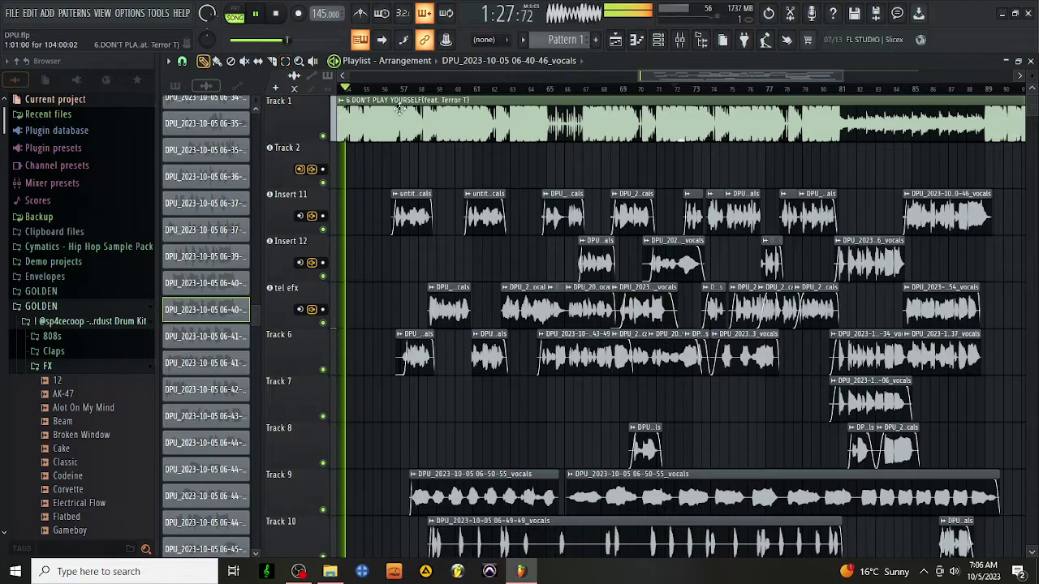
{"action": "double_click", "coordinate": [422, 121]}
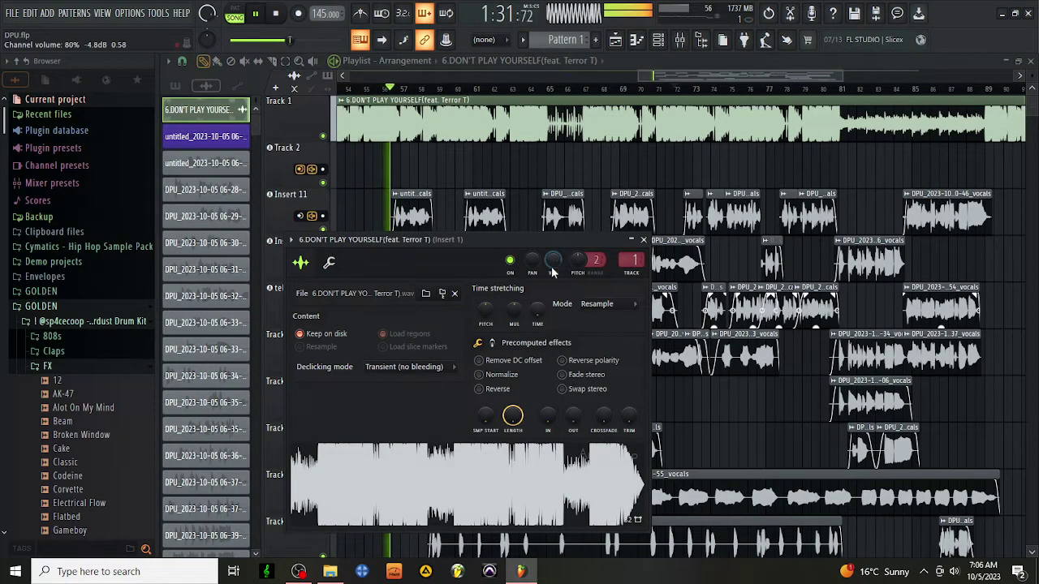
{"action": "left_click", "coordinate": [680, 39]}
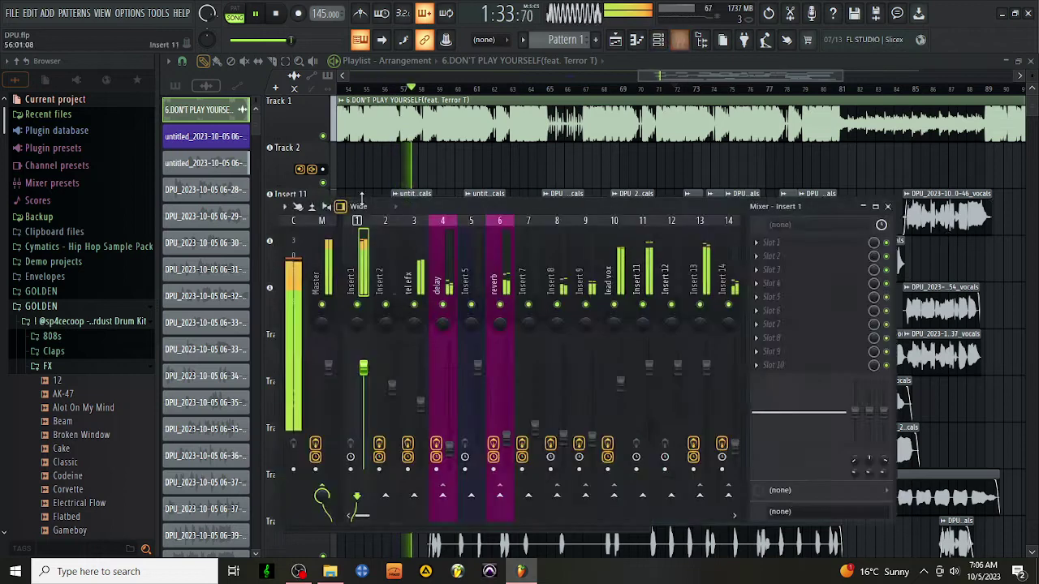
{"action": "left_click", "coordinate": [329, 260]}
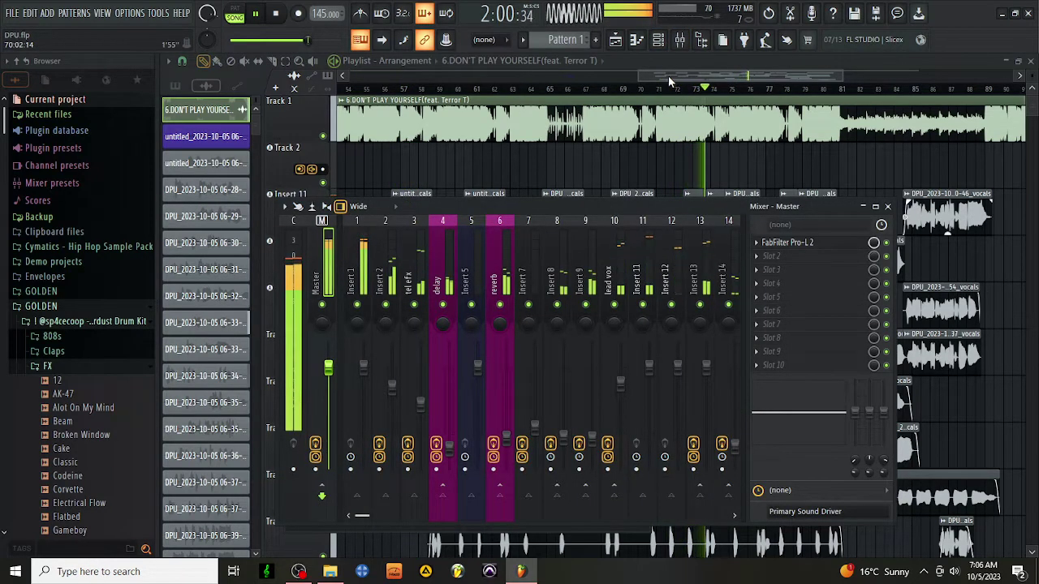
{"action": "left_click_drag", "start_coordinate": [668, 75], "coordinate": [446, 96]}
{"action": "left_click", "coordinate": [446, 96]}
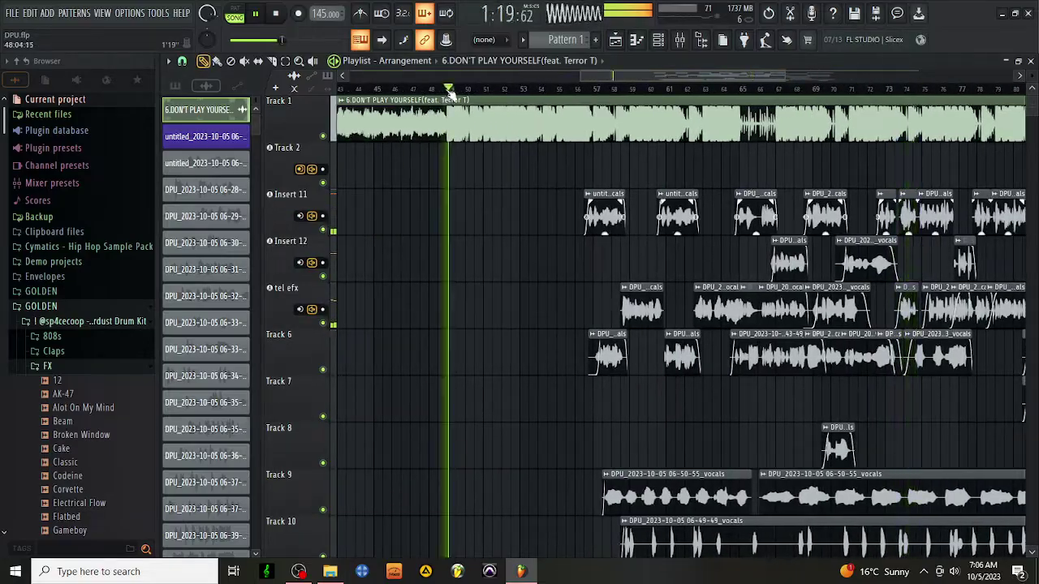
{"action": "left_click", "coordinate": [680, 40]}
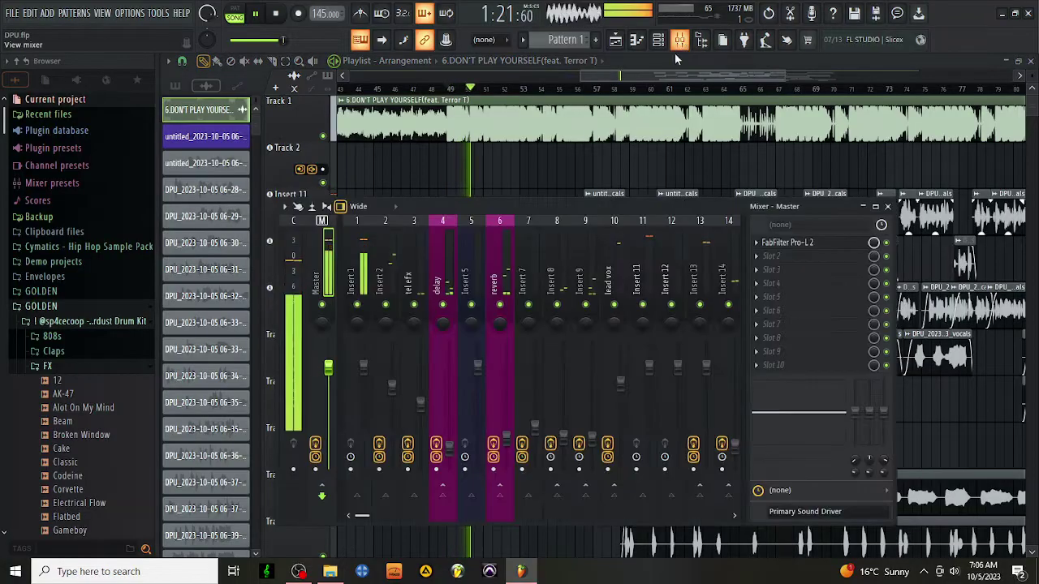
Delete the short purple vocal clip near bar 41 on Track 6.
{"action": "left_click_drag", "start_coordinate": [591, 82], "coordinate": [500, 77]}
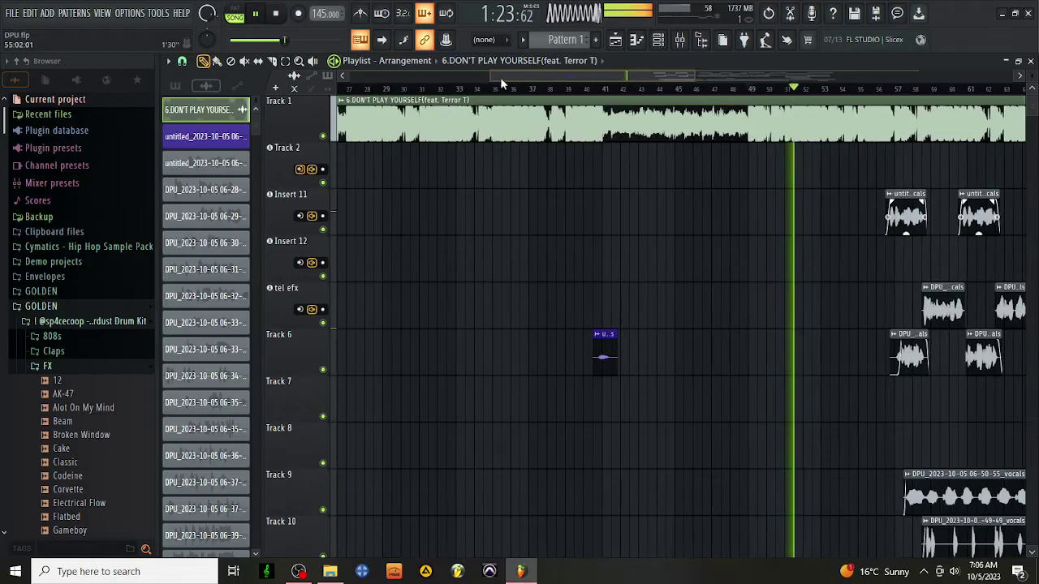
{"action": "left_click", "coordinate": [575, 89]}
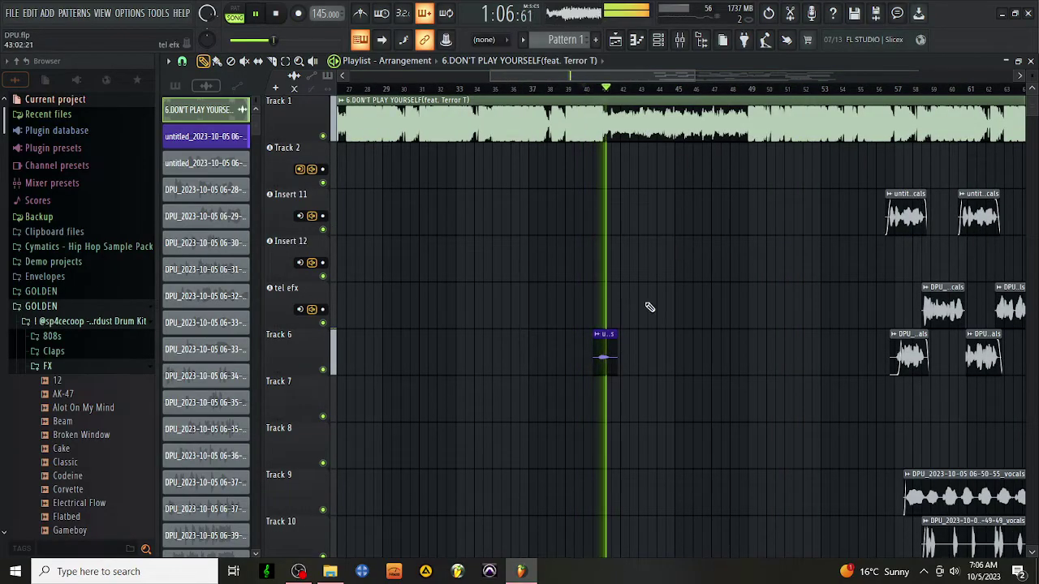
{"action": "right_click", "coordinate": [610, 351]}
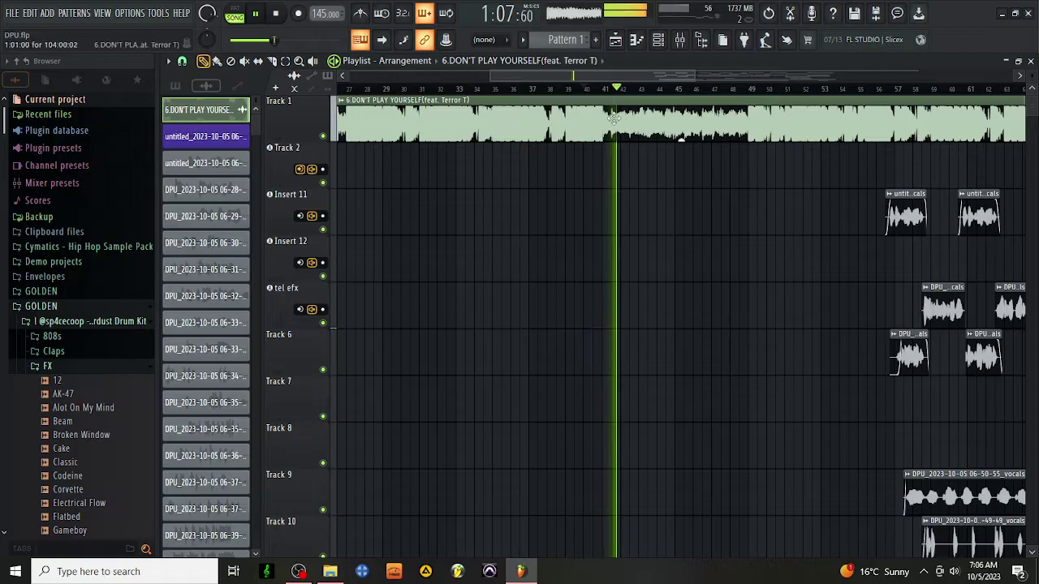
Replay the vocals from about bar 56 and set SSLChannel's LMF gain to 0.2 dB in the lead vox track's StudioRack.
{"action": "left_click", "coordinate": [898, 89]}
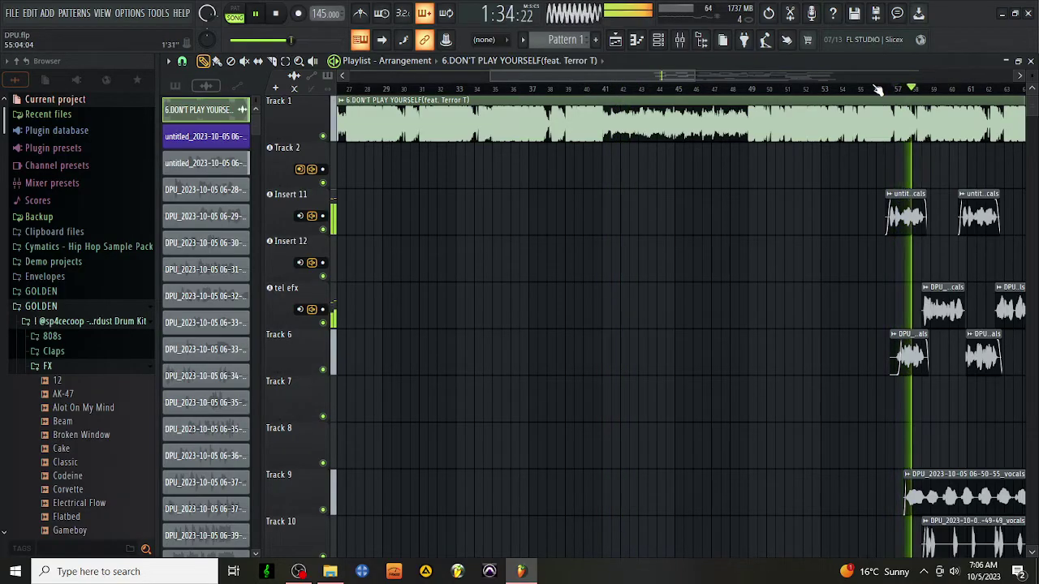
{"action": "left_click", "coordinate": [876, 89]}
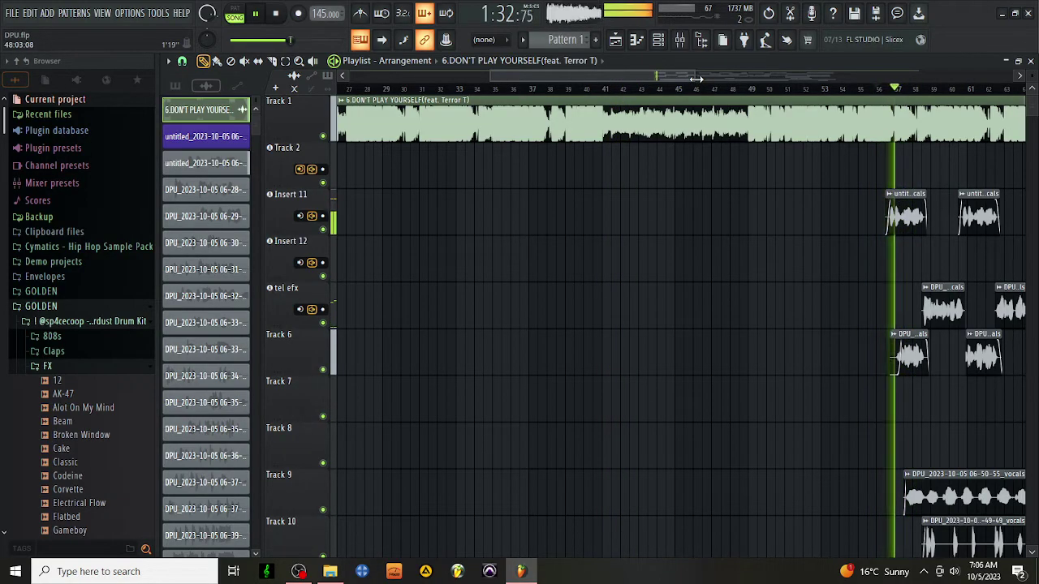
{"action": "scroll", "coordinate": [917, 119], "scroll_direction": "down", "scroll_amount": 3}
{"action": "scroll", "coordinate": [917, 120], "scroll_direction": "down", "scroll_amount": 2}
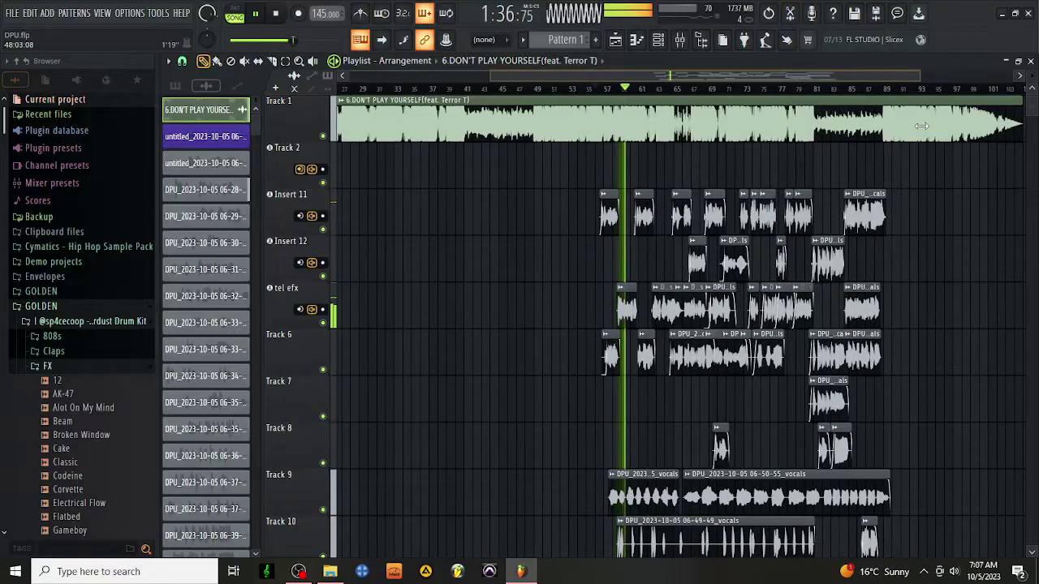
{"action": "scroll", "coordinate": [921, 125], "scroll_direction": "up", "scroll_amount": 1}
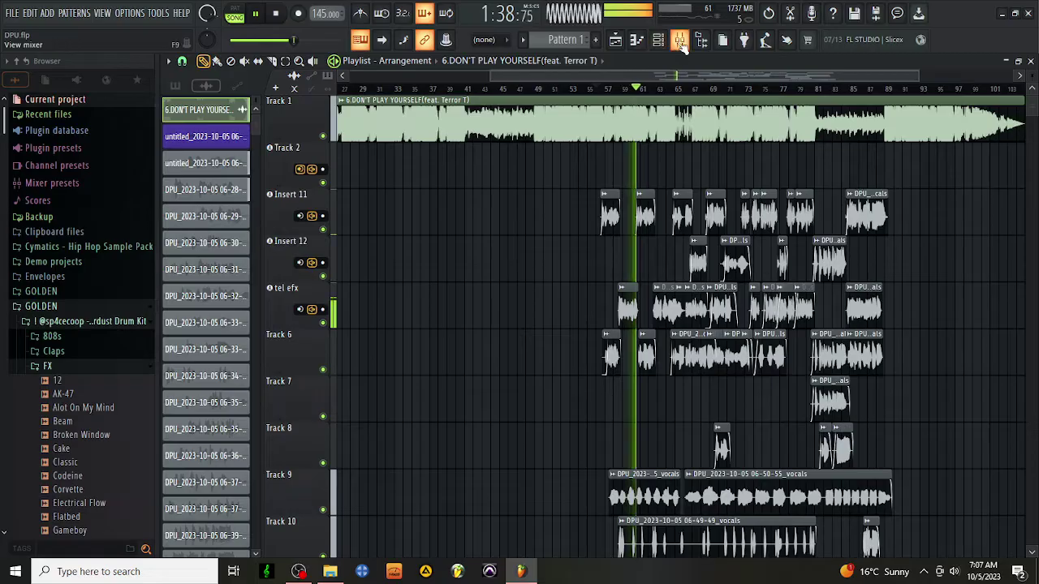
{"action": "key", "text": "F9"}
{"action": "left_click", "coordinate": [607, 280]}
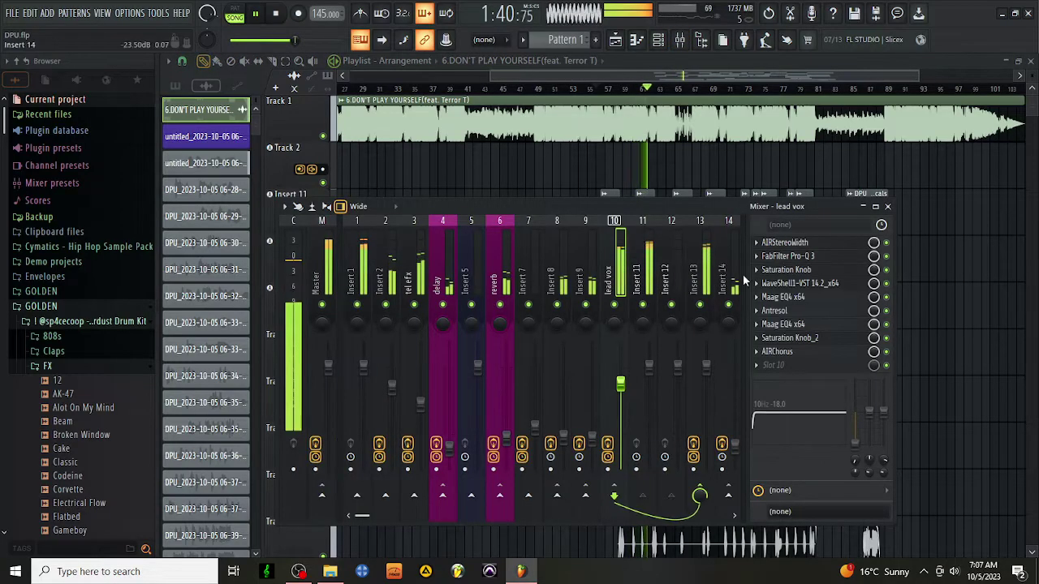
{"action": "left_click", "coordinate": [802, 284]}
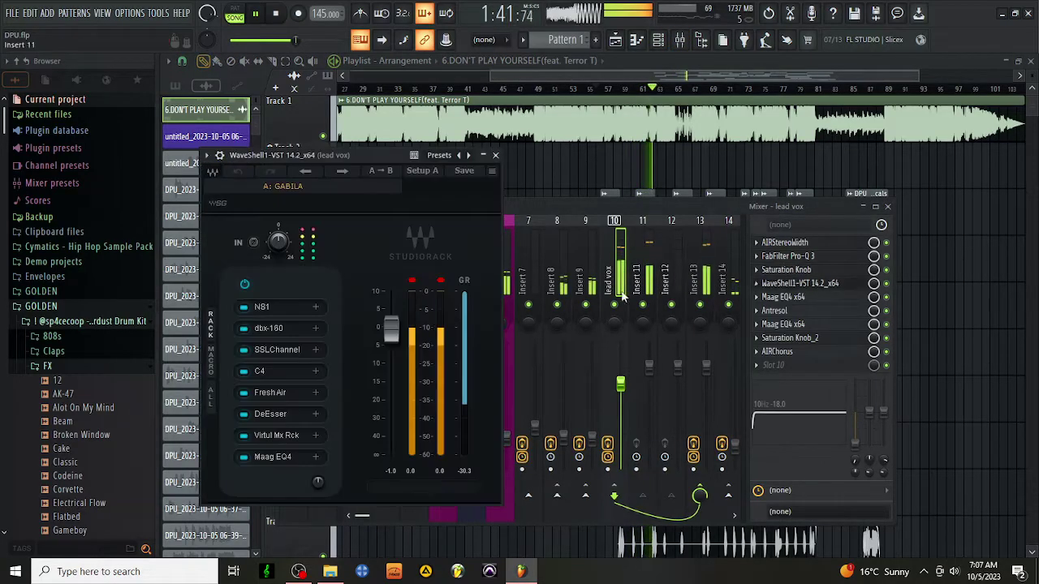
{"action": "left_click", "coordinate": [281, 354]}
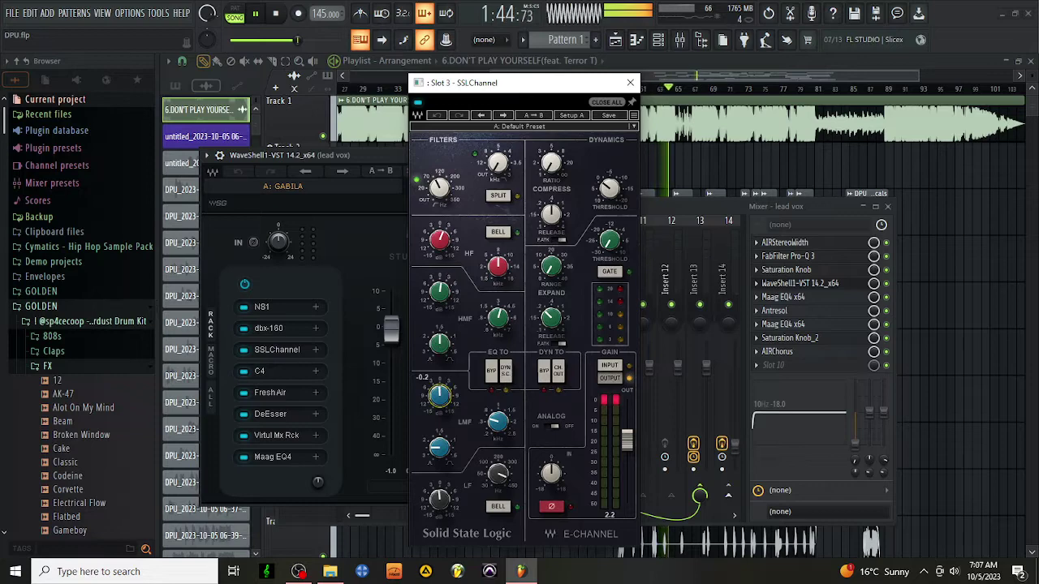
{"action": "left_click_drag", "start_coordinate": [439, 395], "coordinate": [439, 392]}
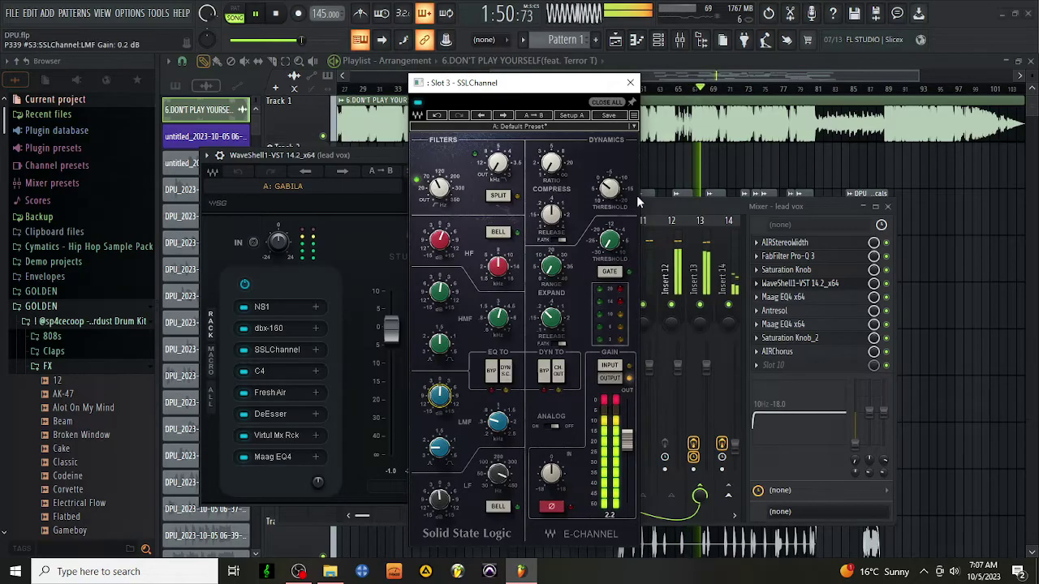
{"action": "left_click", "coordinate": [633, 86]}
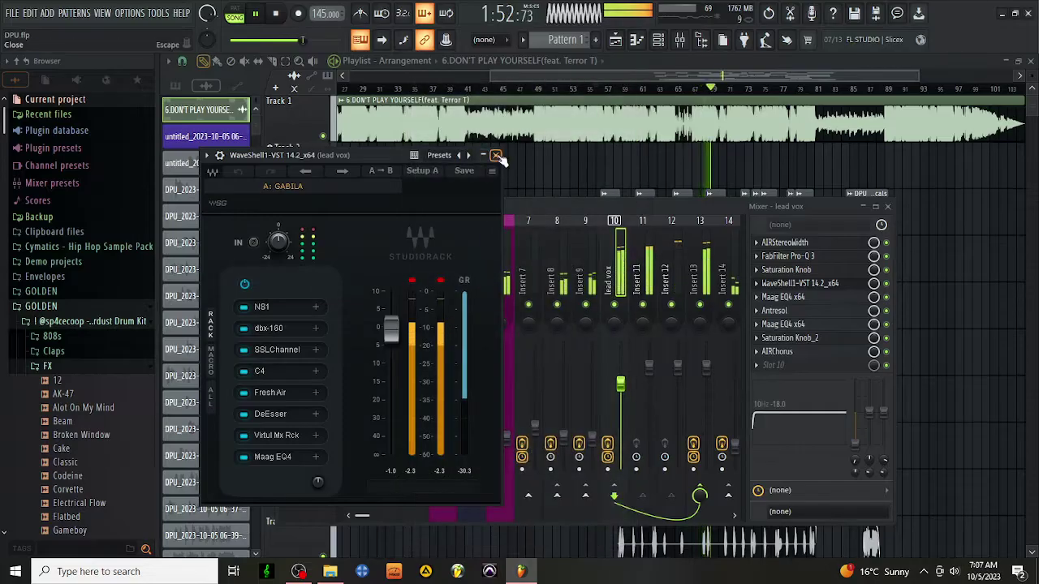
{"action": "left_click", "coordinate": [497, 155]}
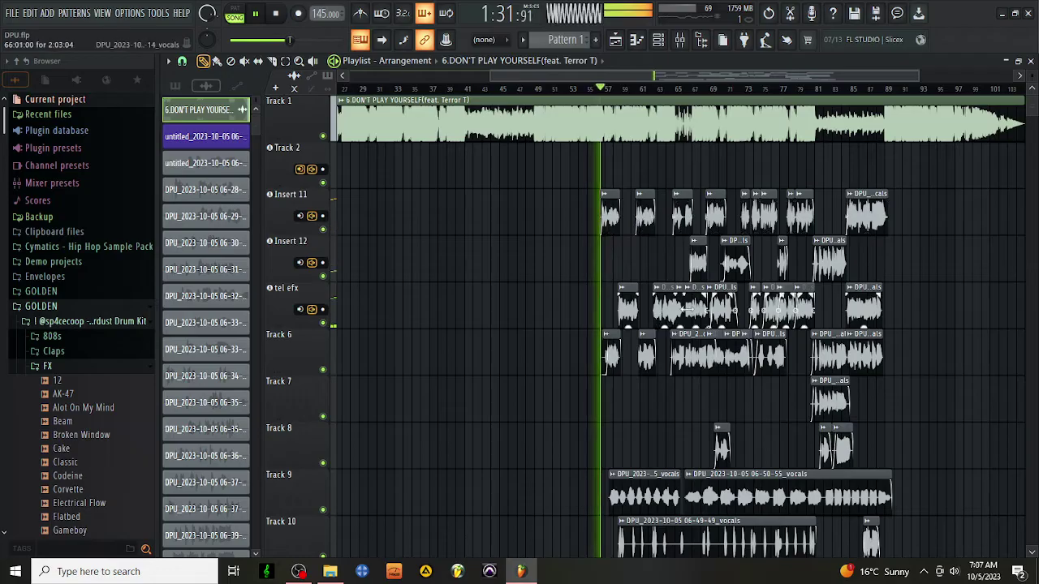
Set Fresh Air's Mid Air to 5% and High Air to 22% in the lead vox track's StudioRack.
{"action": "left_click", "coordinate": [679, 39]}
{"action": "left_click", "coordinate": [786, 285]}
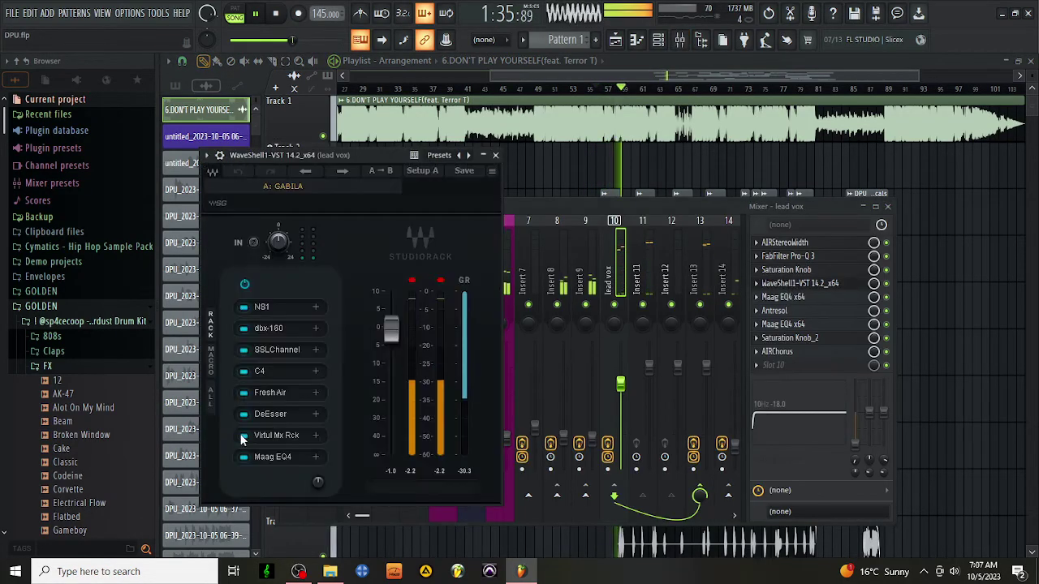
{"action": "left_click", "coordinate": [280, 395]}
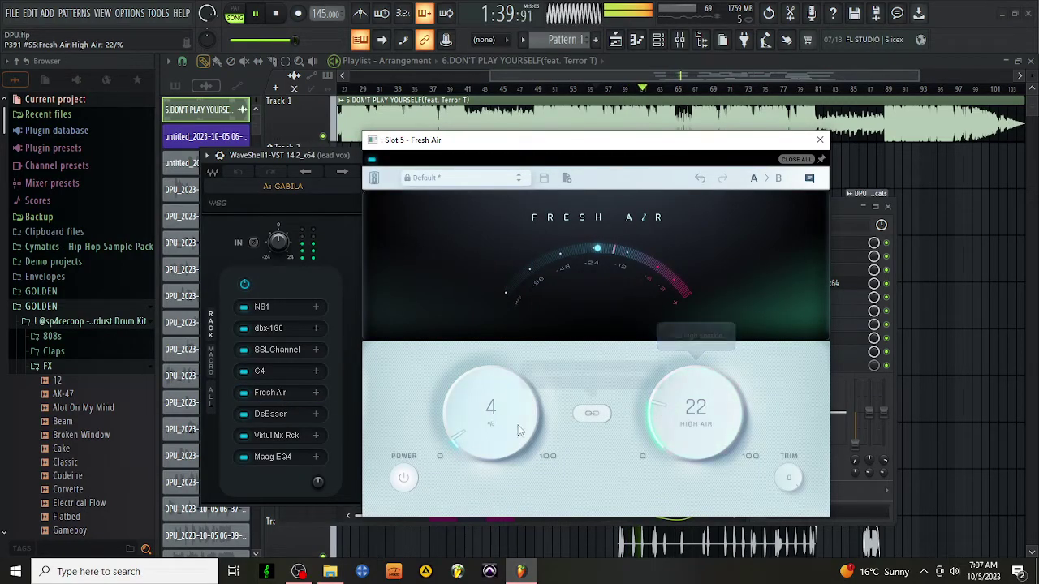
{"action": "scroll", "coordinate": [503, 428], "scroll_direction": "up", "scroll_amount": 1}
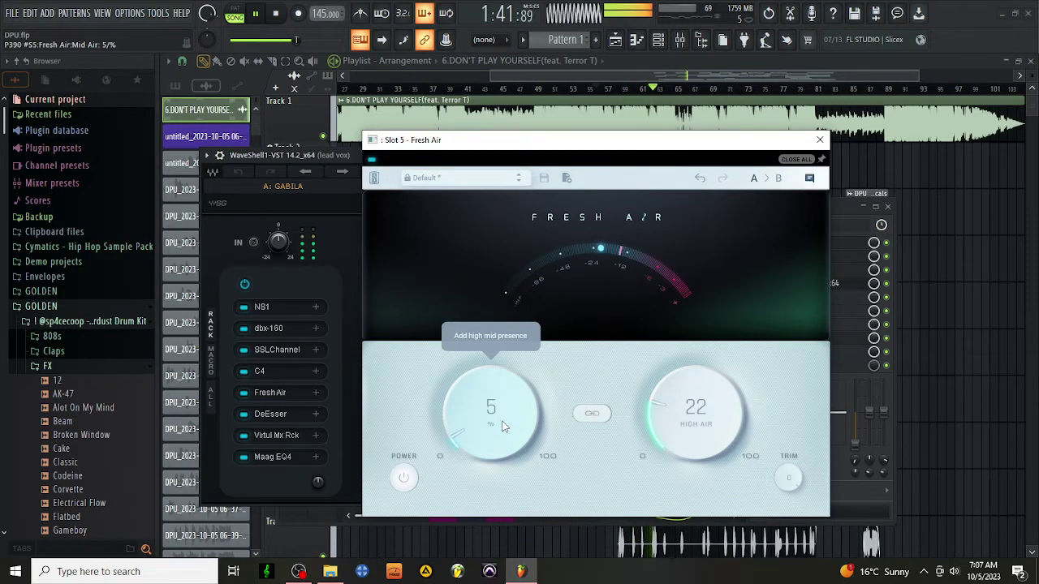
{"action": "left_click", "coordinate": [820, 141]}
{"action": "left_click", "coordinate": [496, 155]}
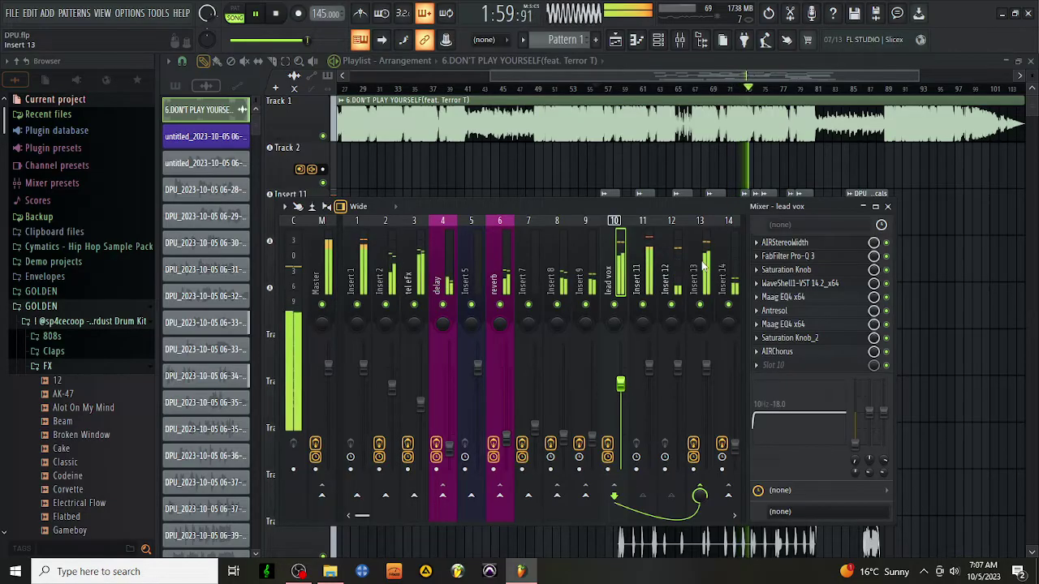
Play the song from about bar 49 and examine the master's limiting and loudness in FabFilter Pro-L 2.
{"action": "key", "text": "space"}
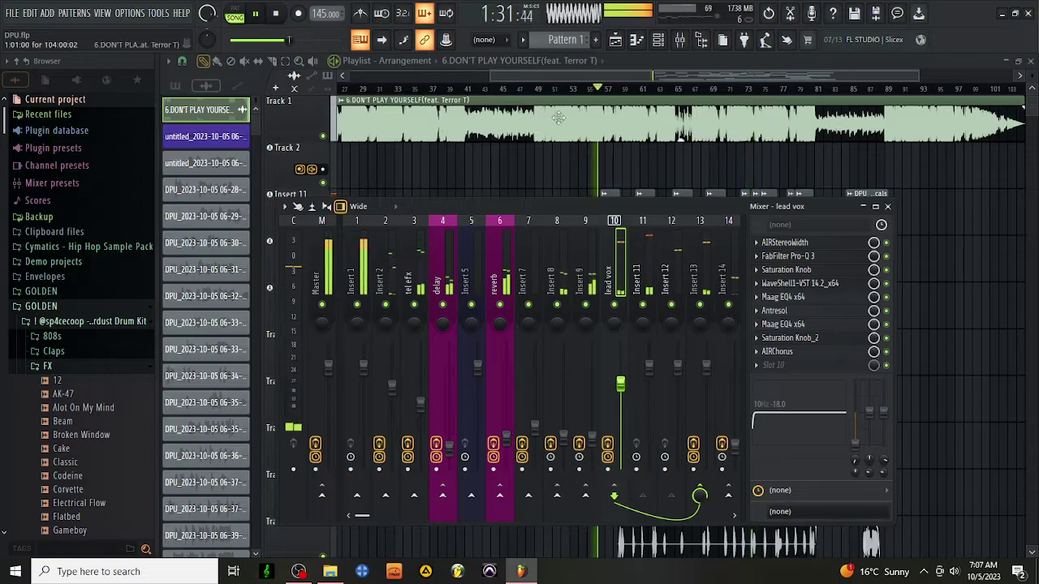
{"action": "left_click", "coordinate": [532, 87]}
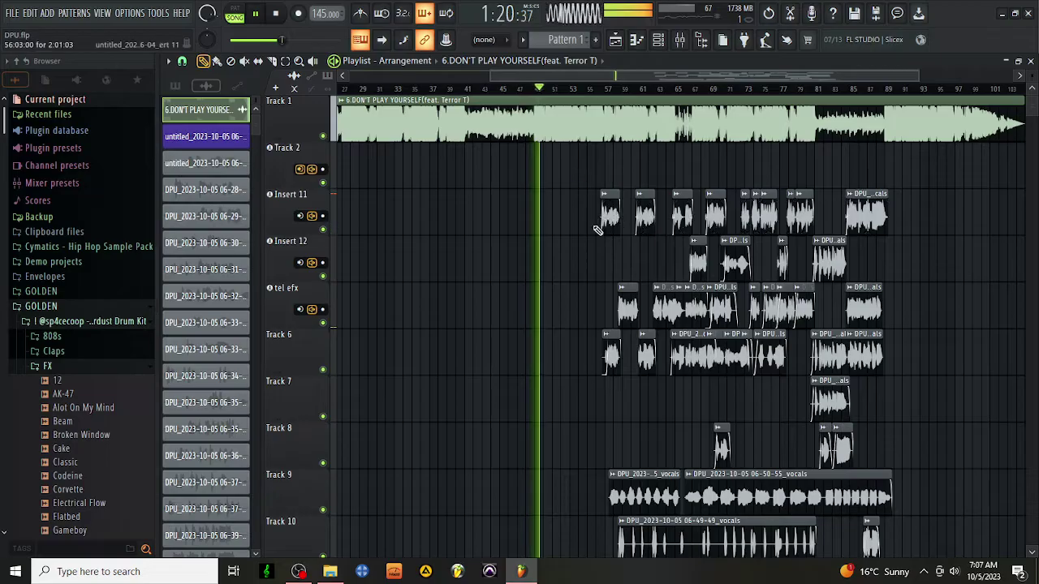
{"action": "left_click", "coordinate": [679, 39]}
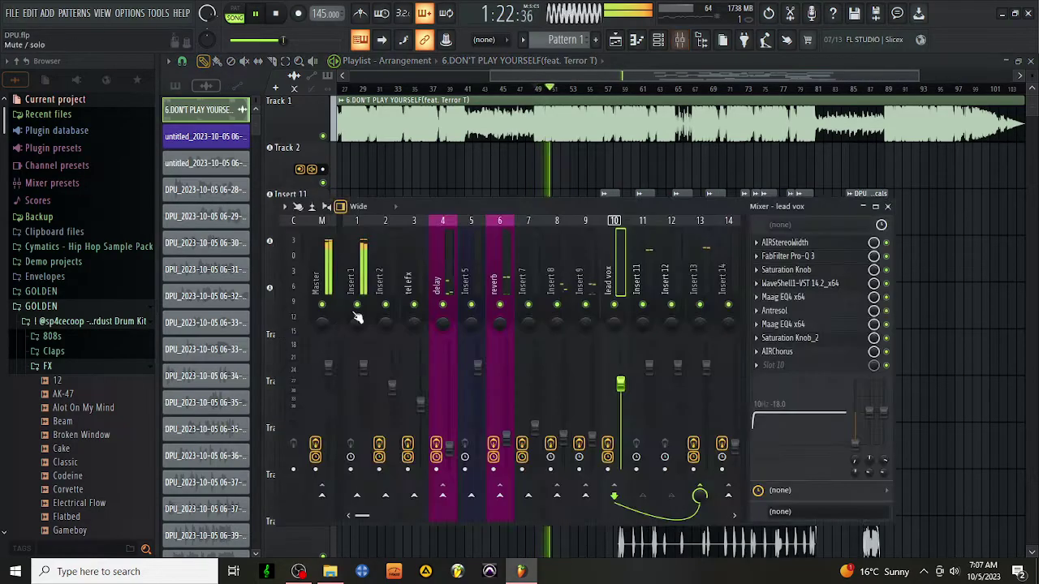
{"action": "left_click", "coordinate": [327, 255]}
{"action": "left_click", "coordinate": [820, 242]}
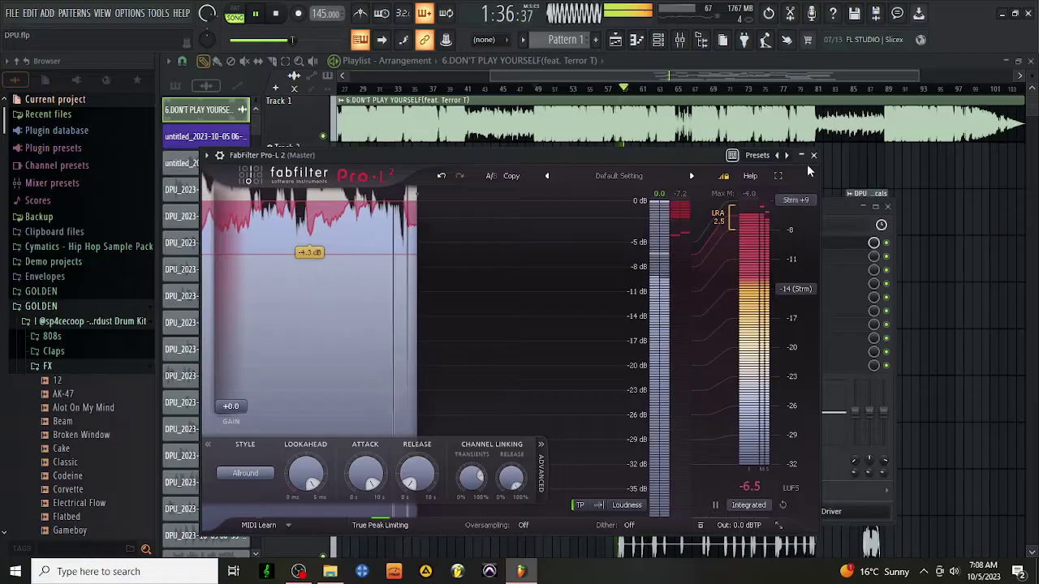
{"action": "left_click", "coordinate": [813, 155]}
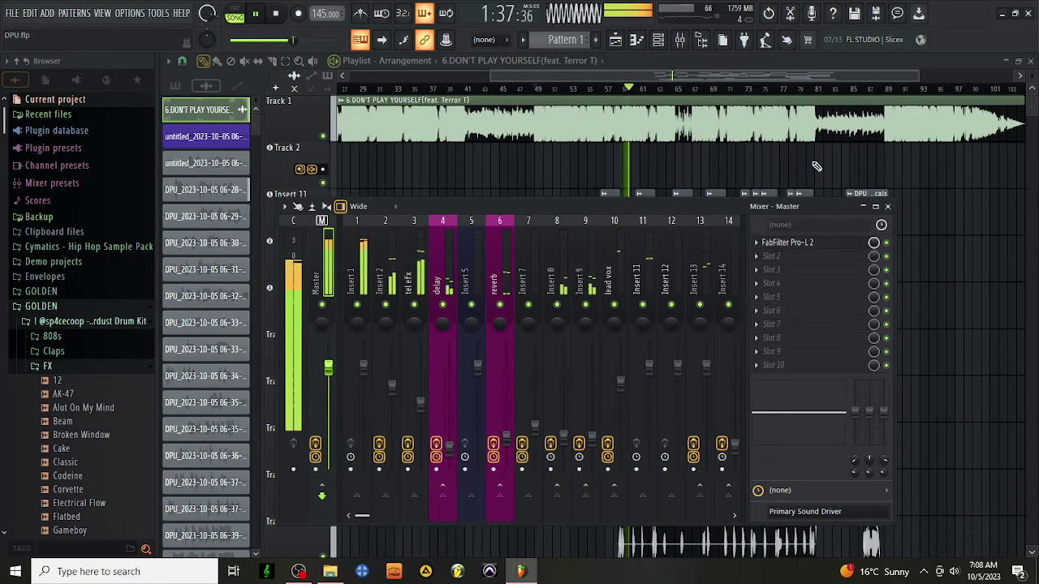
{"action": "left_click", "coordinate": [888, 207]}
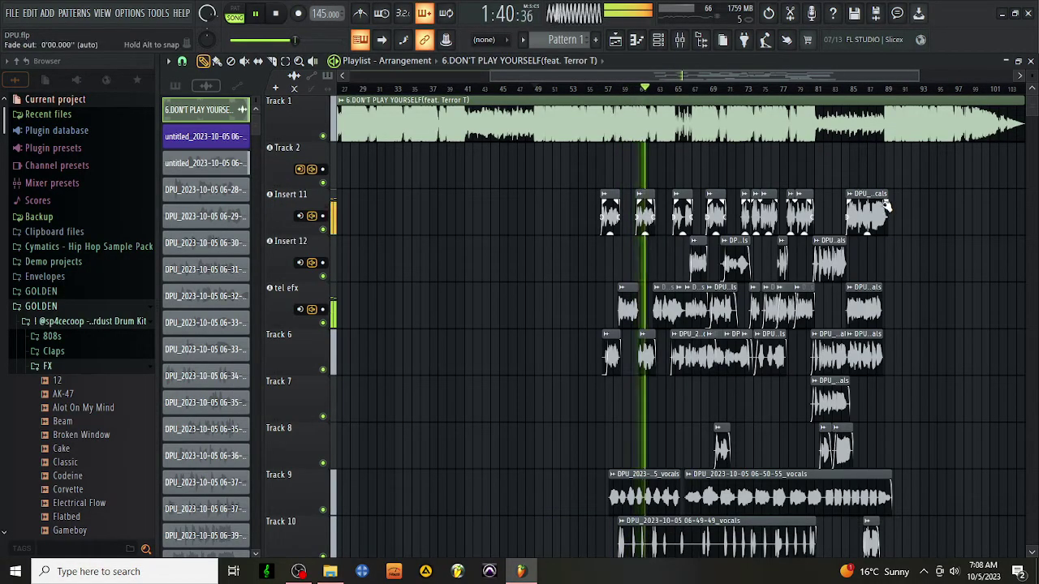
Open the Save As dialog for the project.
{"action": "left_click", "coordinate": [12, 13]}
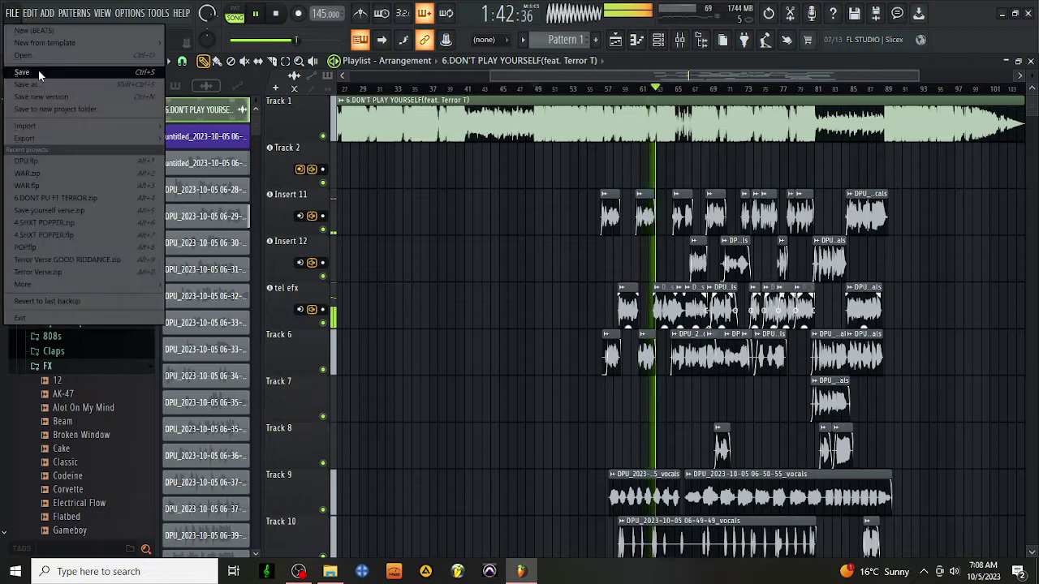
{"action": "left_click", "coordinate": [52, 81]}
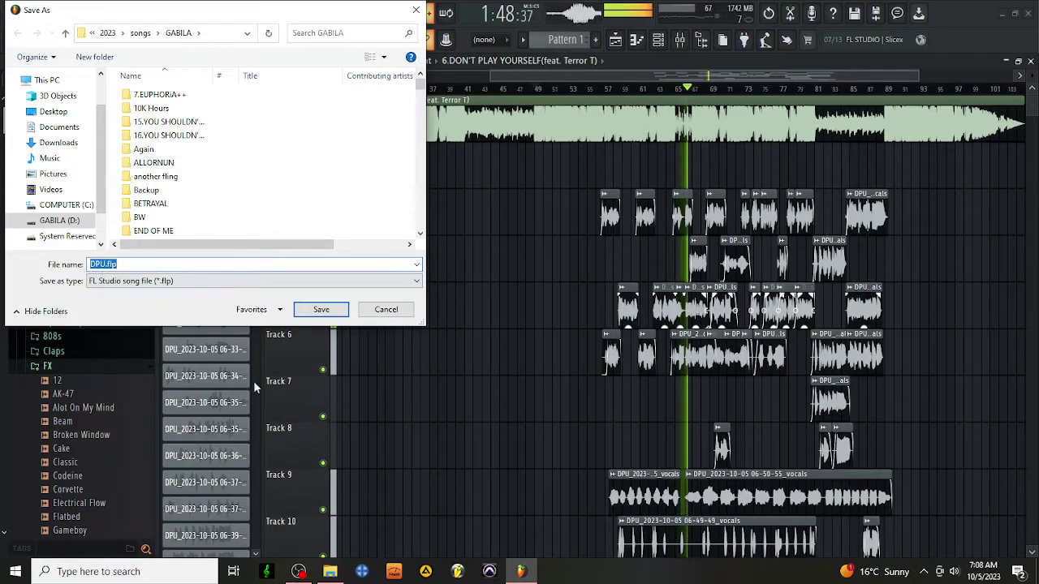
{"action": "left_click", "coordinate": [332, 573]}
{"action": "left_click", "coordinate": [300, 573]}
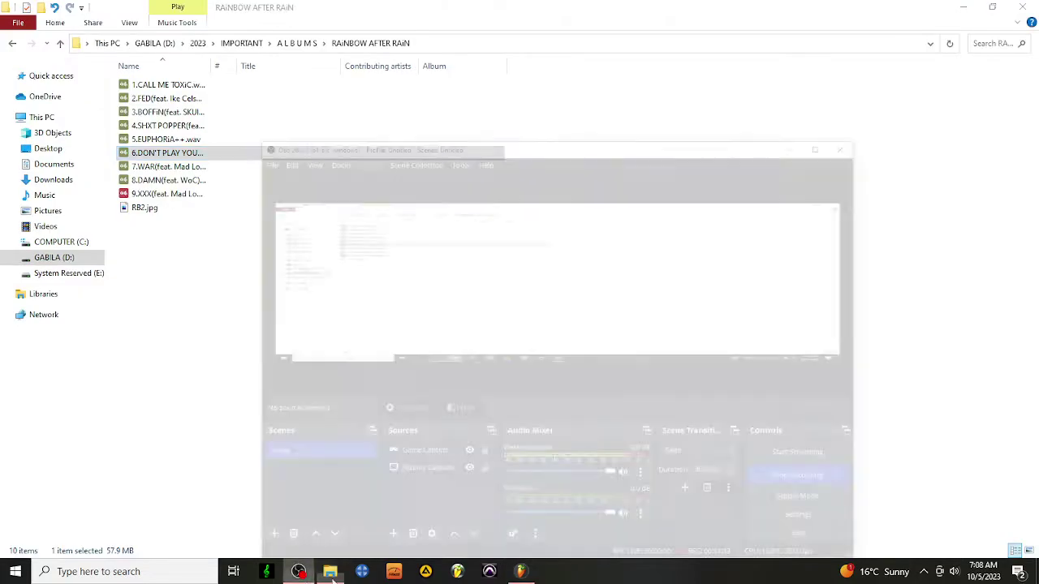